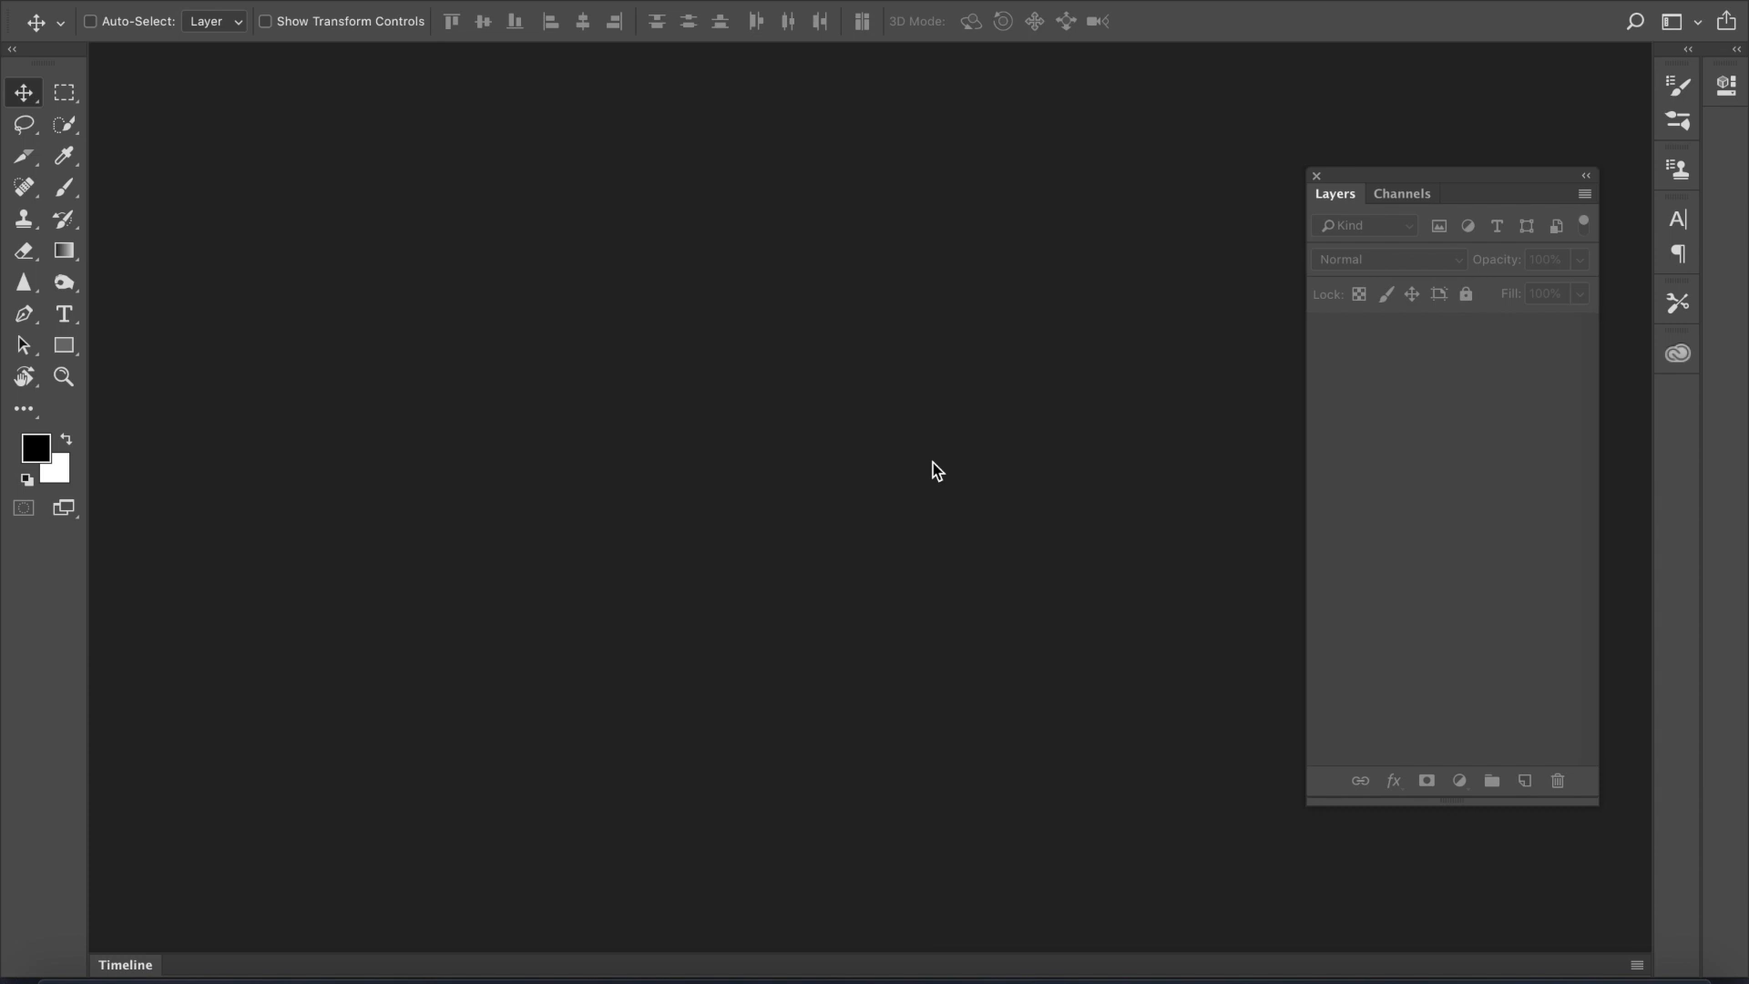
# - Copy the pizza-pattern background from the pizza artwork in Illustrator and return to Photoshop
pyautogui.click(1029, 952)
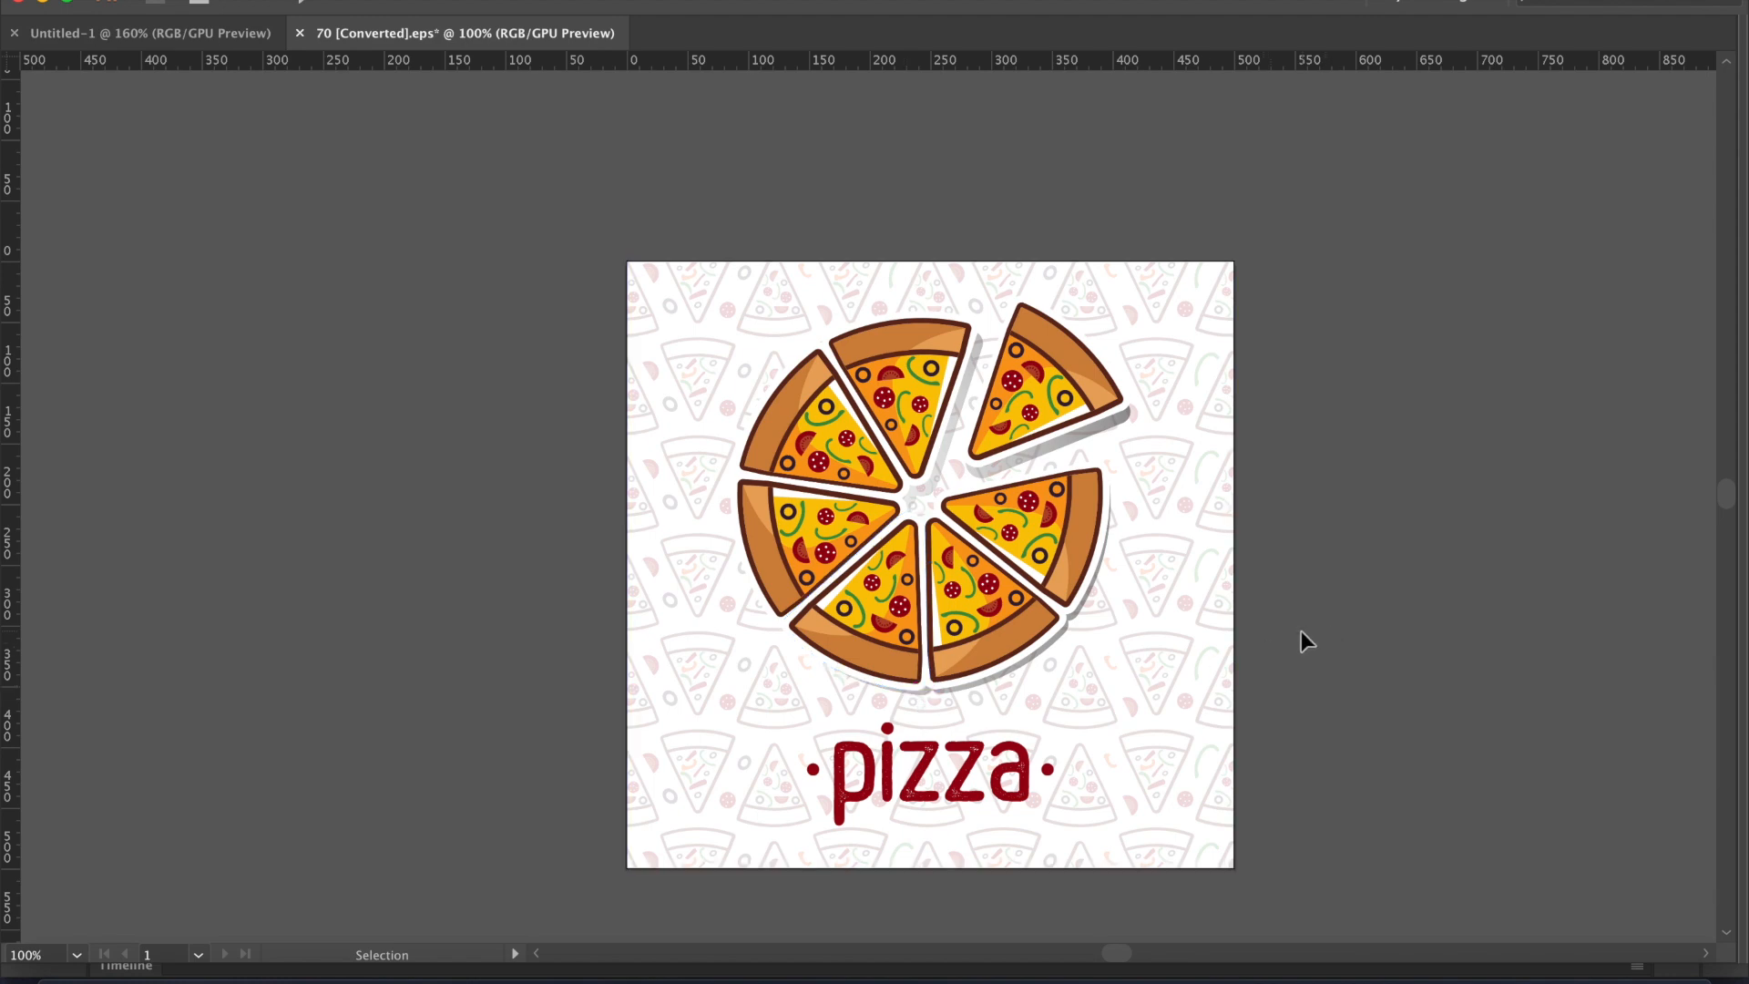
pyautogui.click(1234, 648)
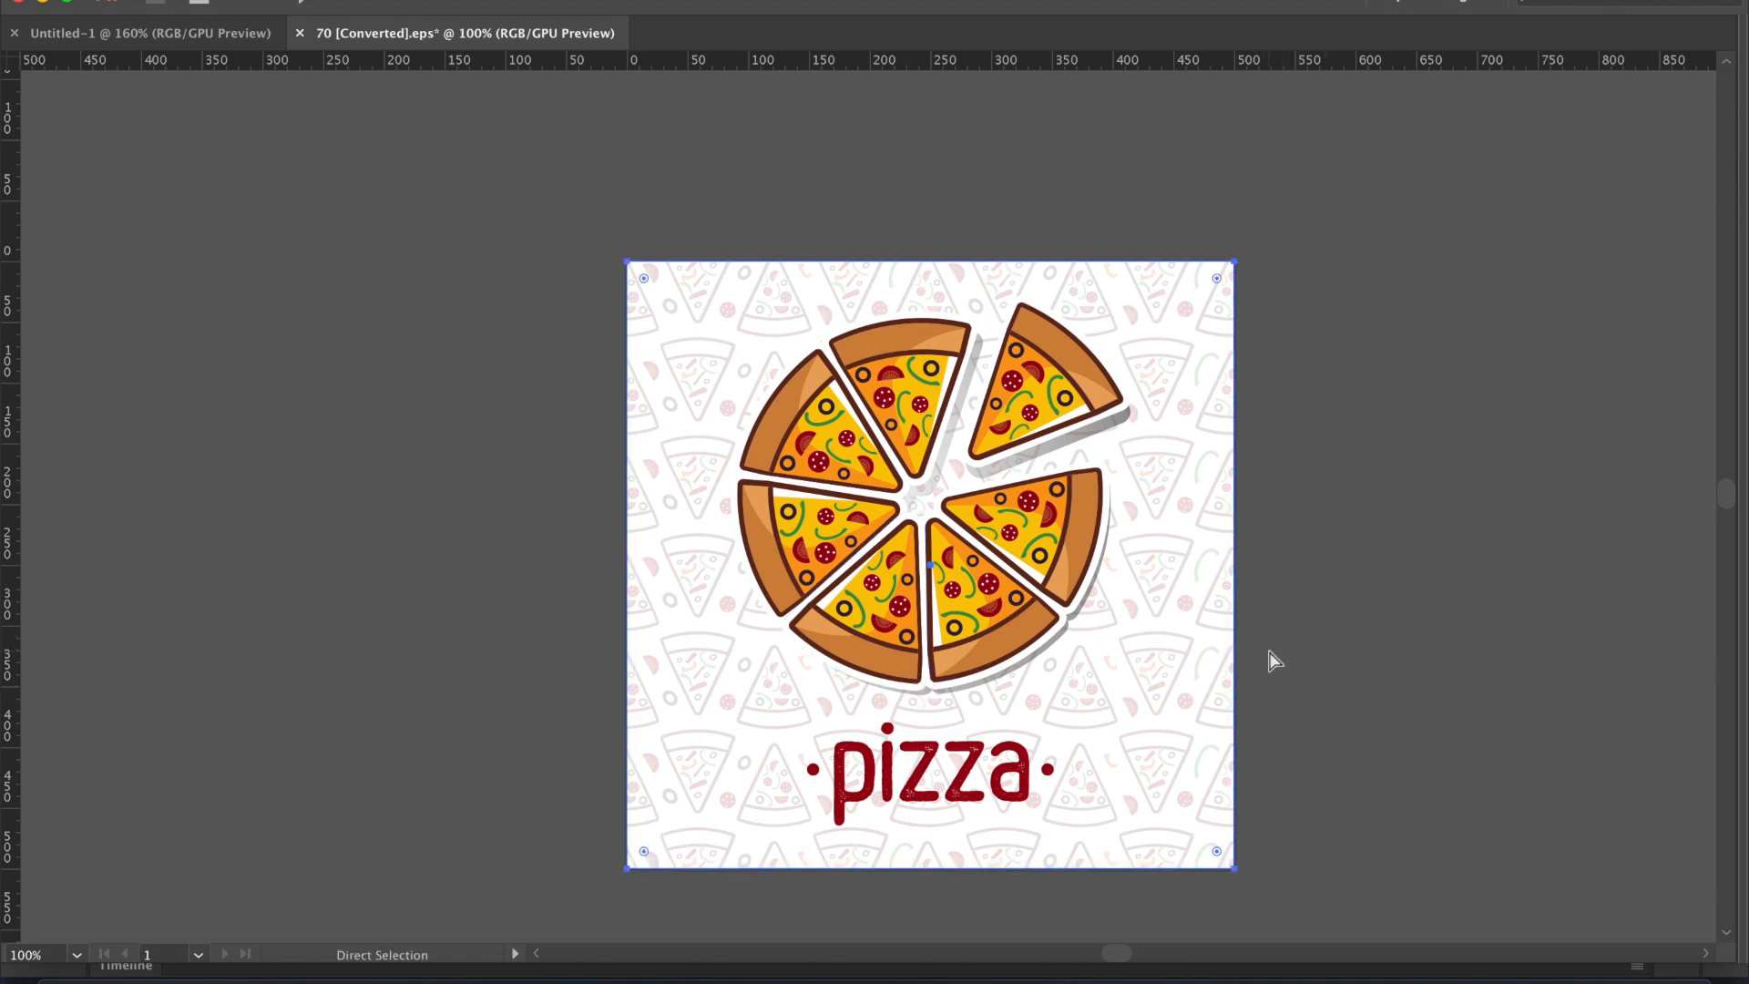
pyautogui.press('super+Tab')
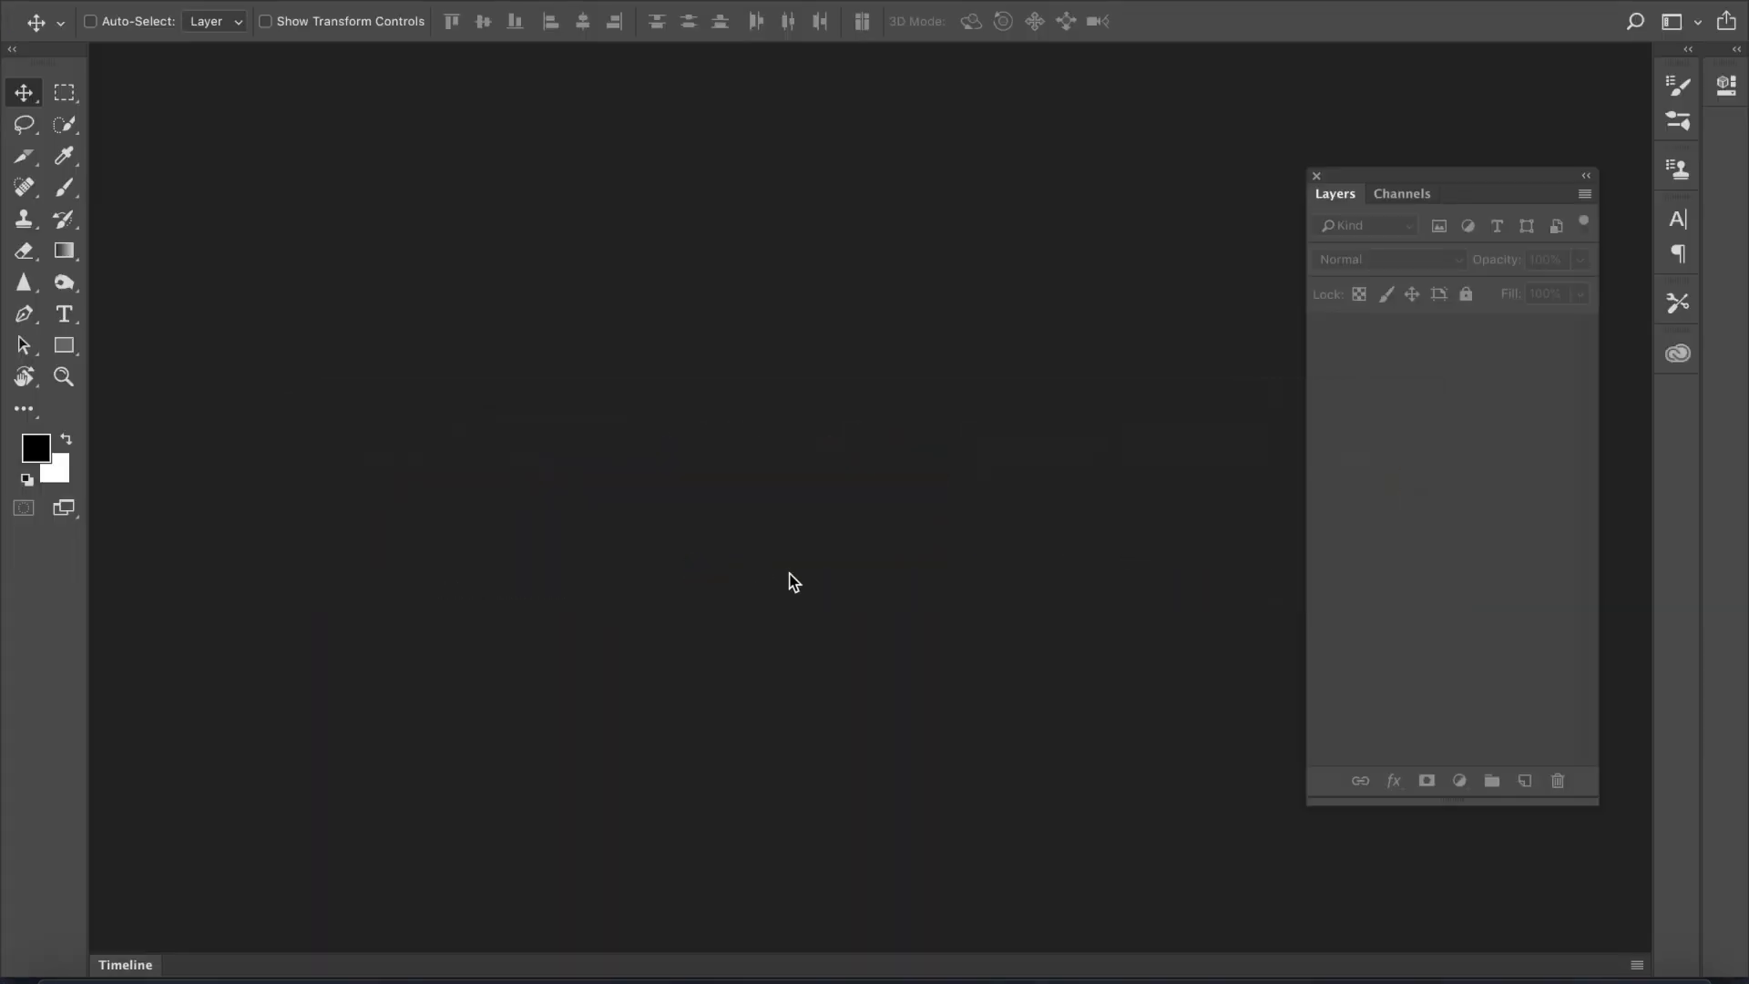
# - Create a new 1200 x 900 px document at 72 pixels/inch in RGB Color with a white background
pyautogui.press('super+n')
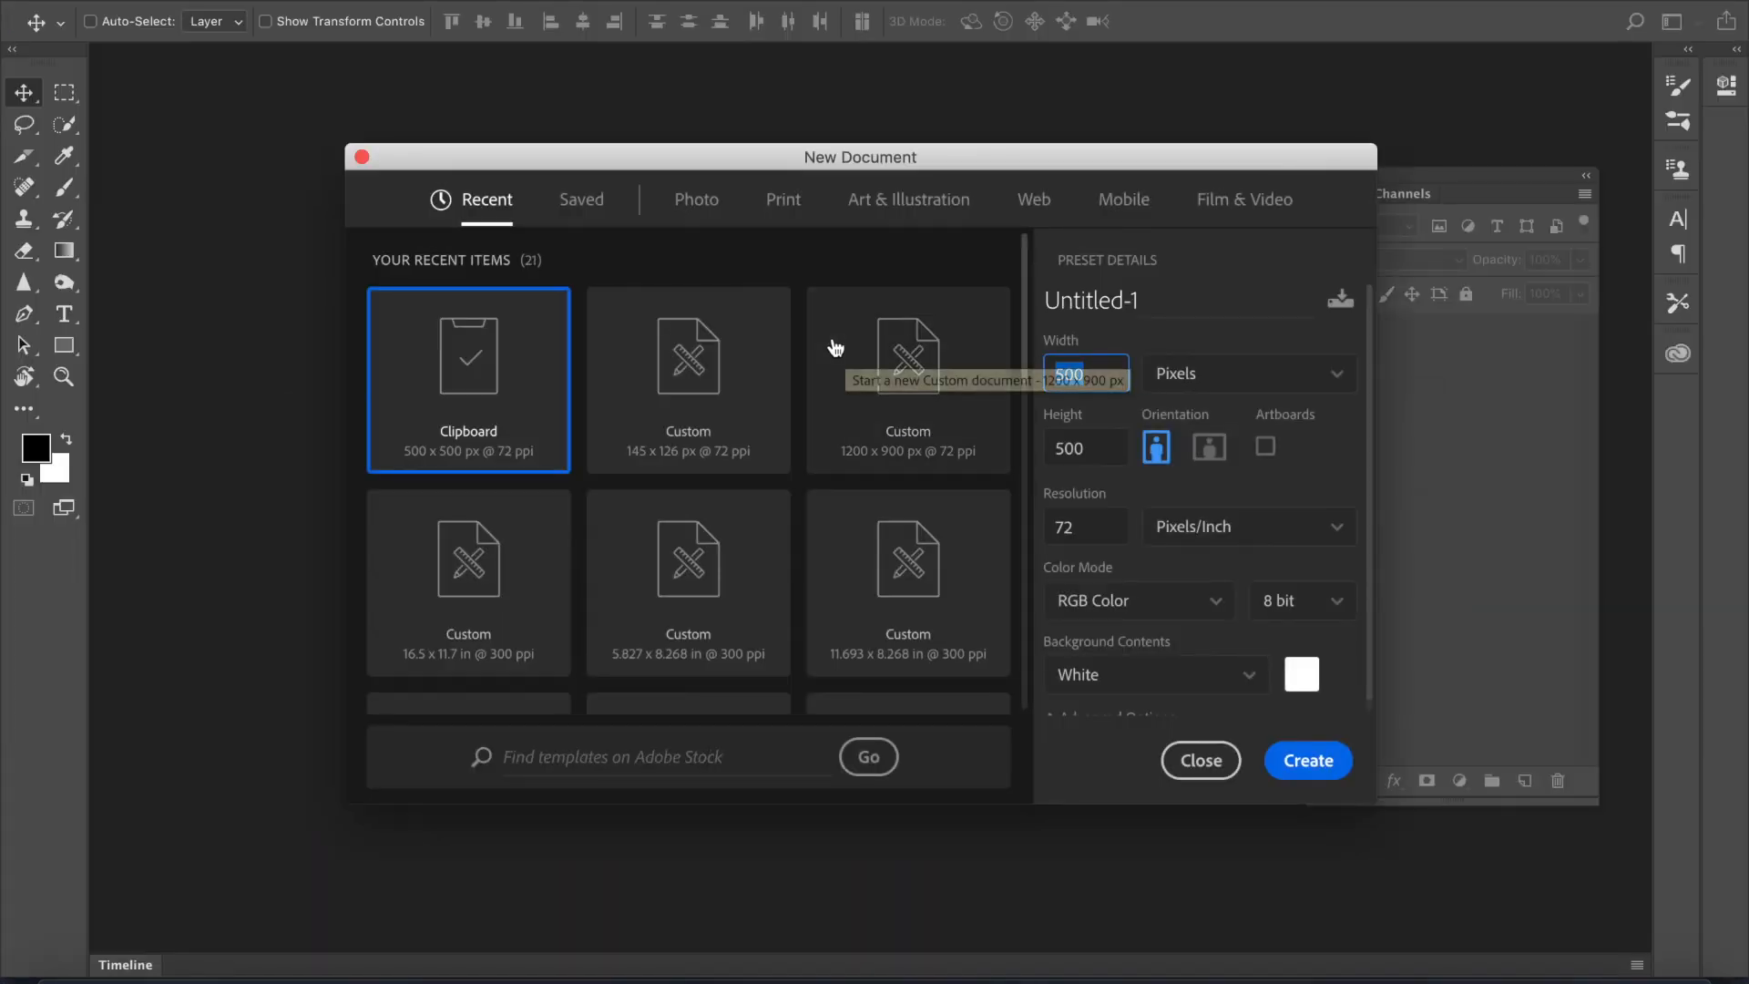
pyautogui.press('Tab')
pyautogui.write('900')
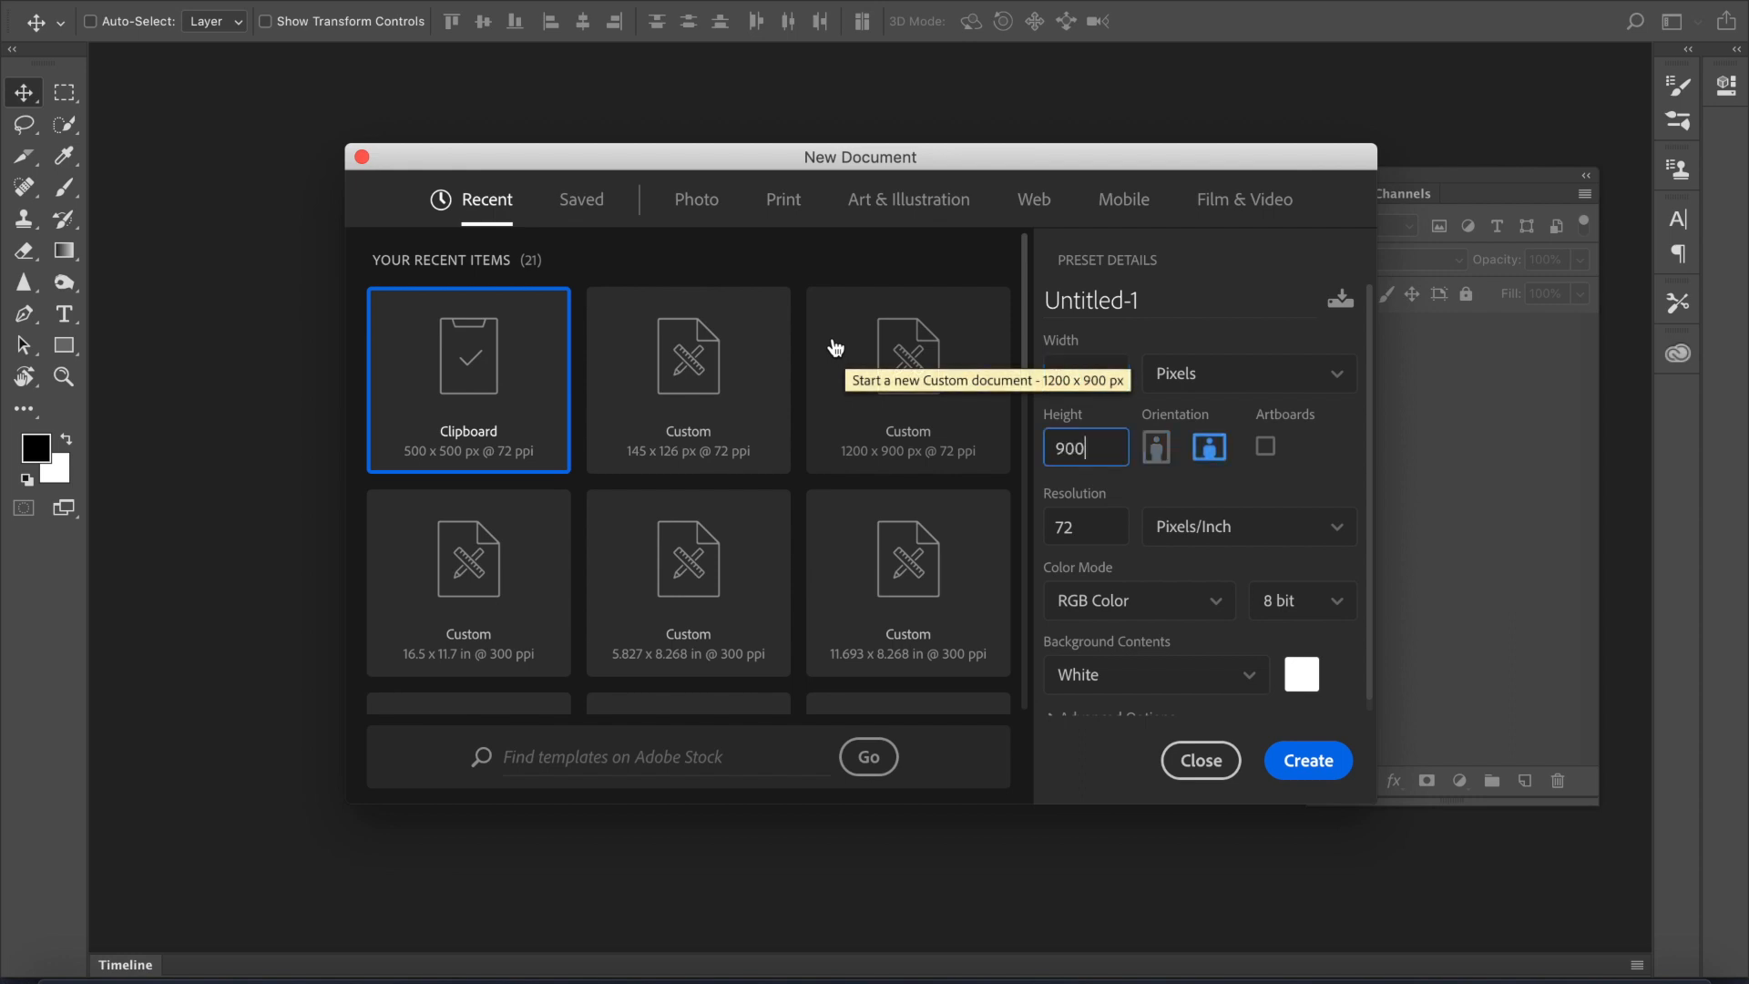
pyautogui.press('Tab')
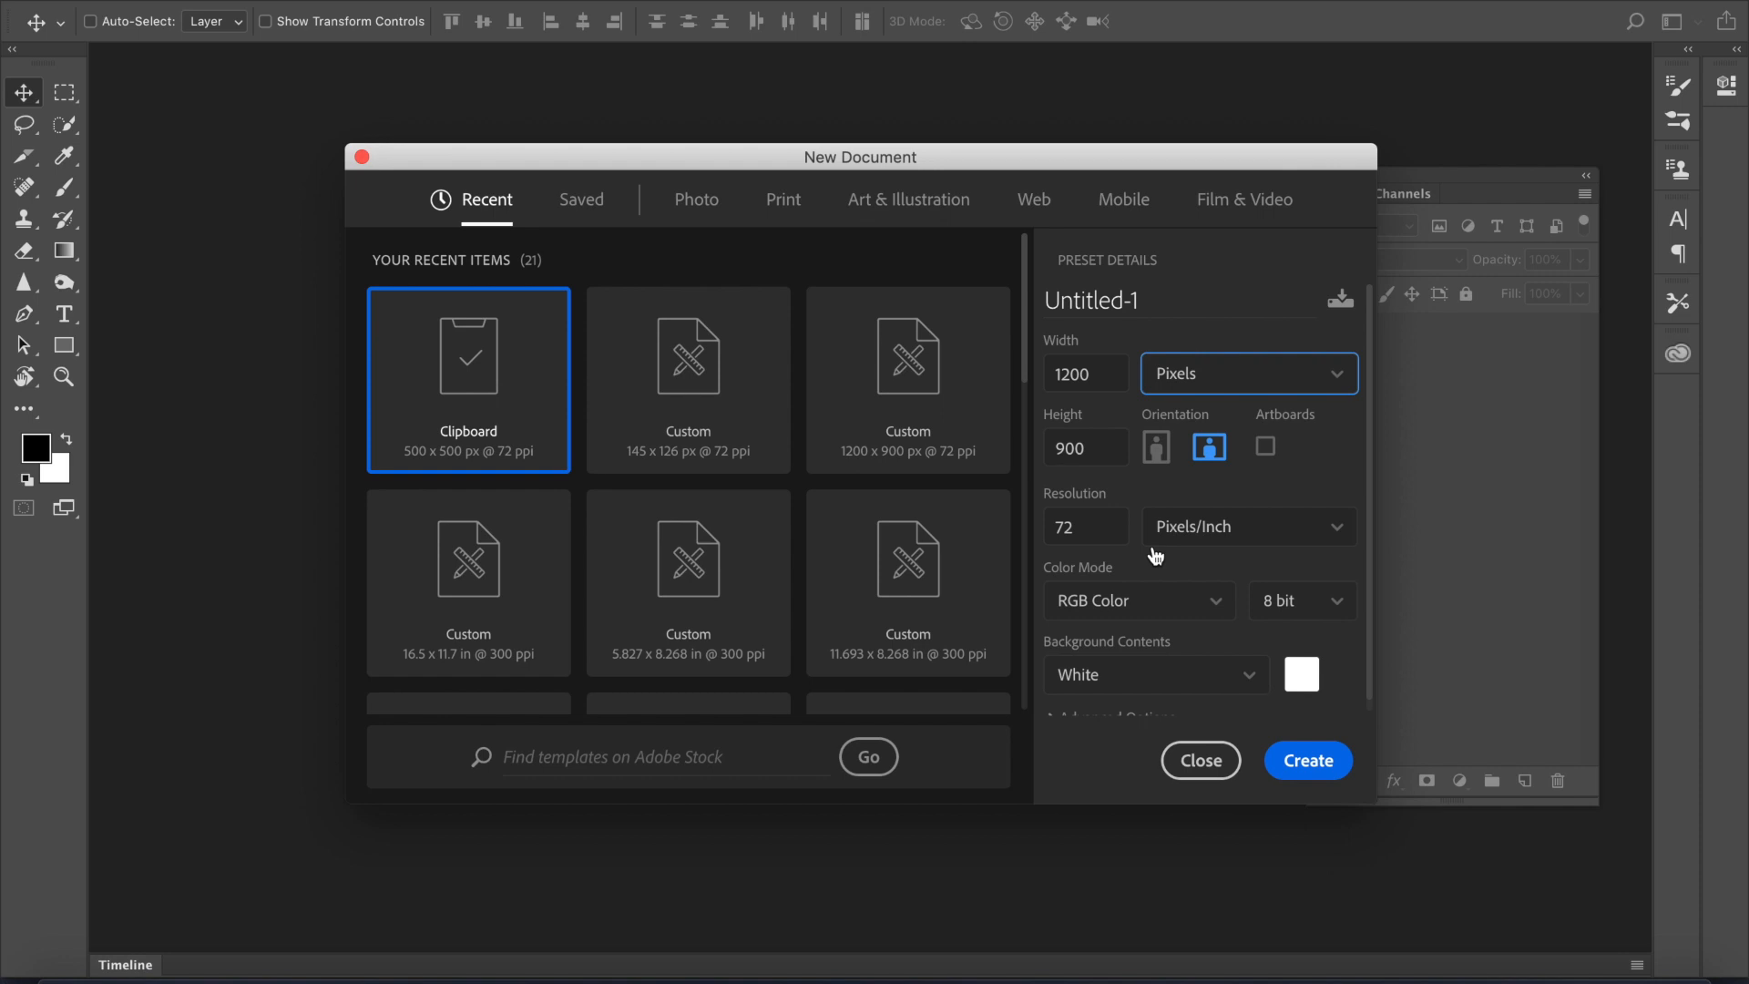
pyautogui.click(1079, 529)
pyautogui.scroll(-1, 1151, 571)
pyautogui.click(1308, 760)
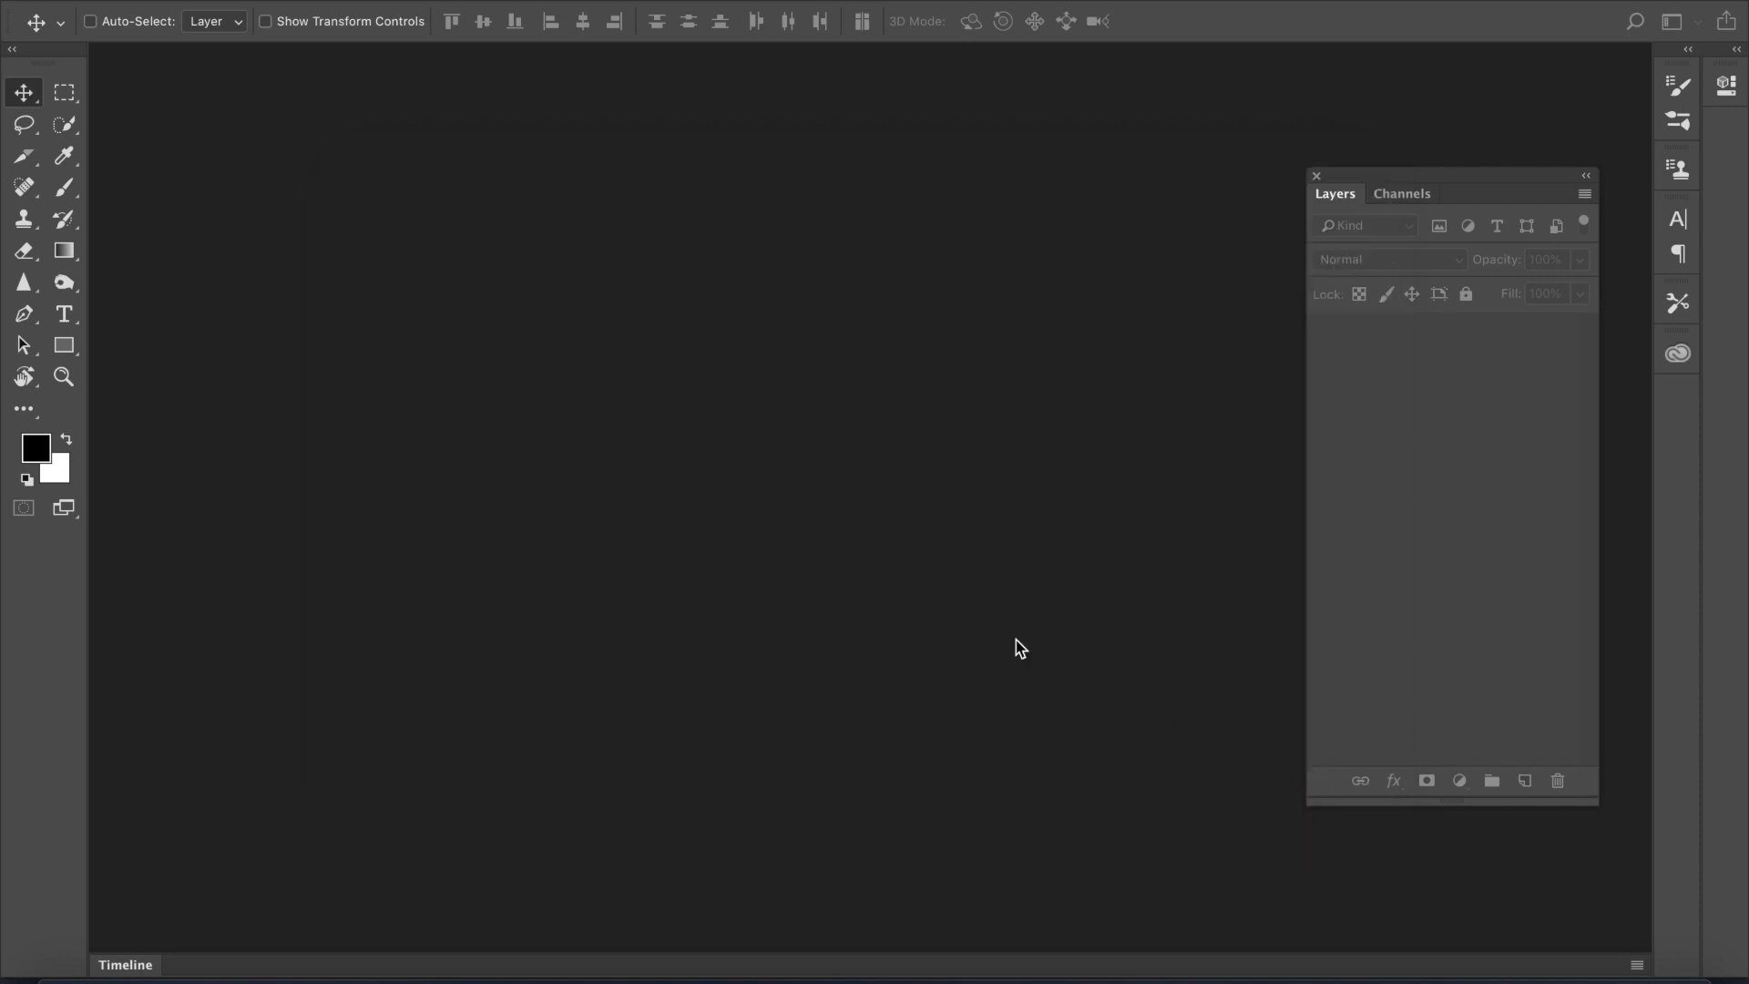
# - Paste the pattern as a Smart Object, scale it proportionally to about 1213 px so it covers the canvas, and lock its layer
pyautogui.click(897, 520)
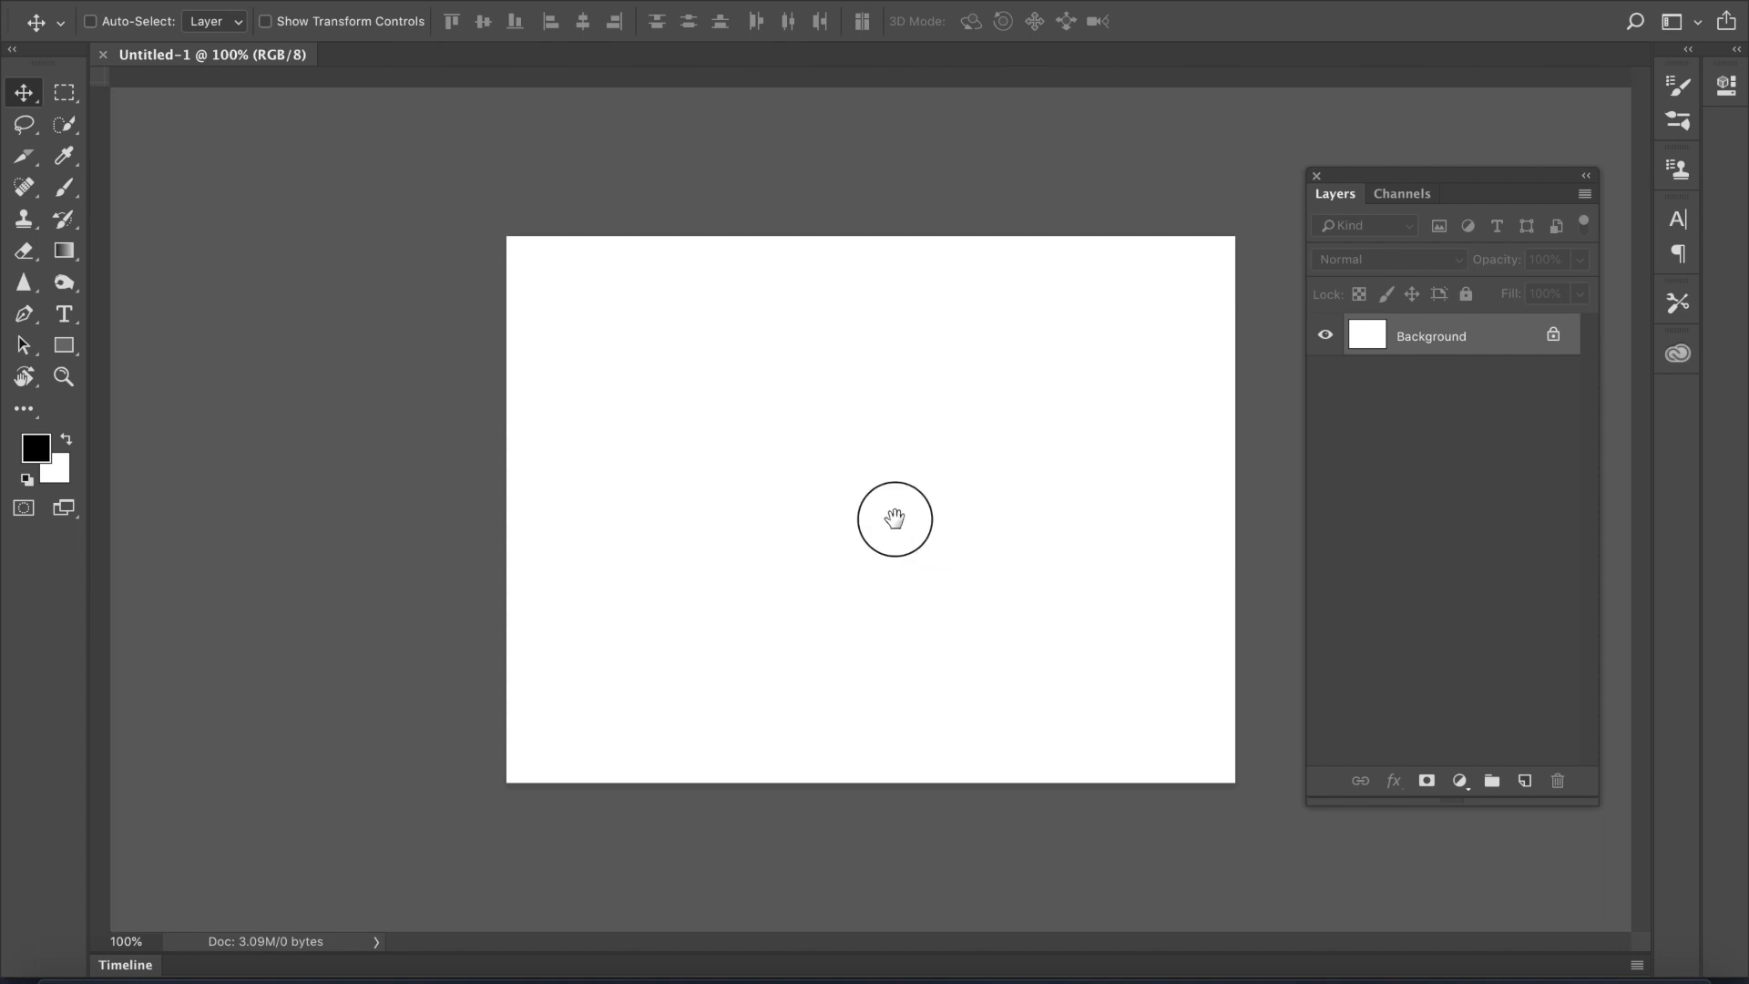
pyautogui.hotkey('ctrl', 'v')
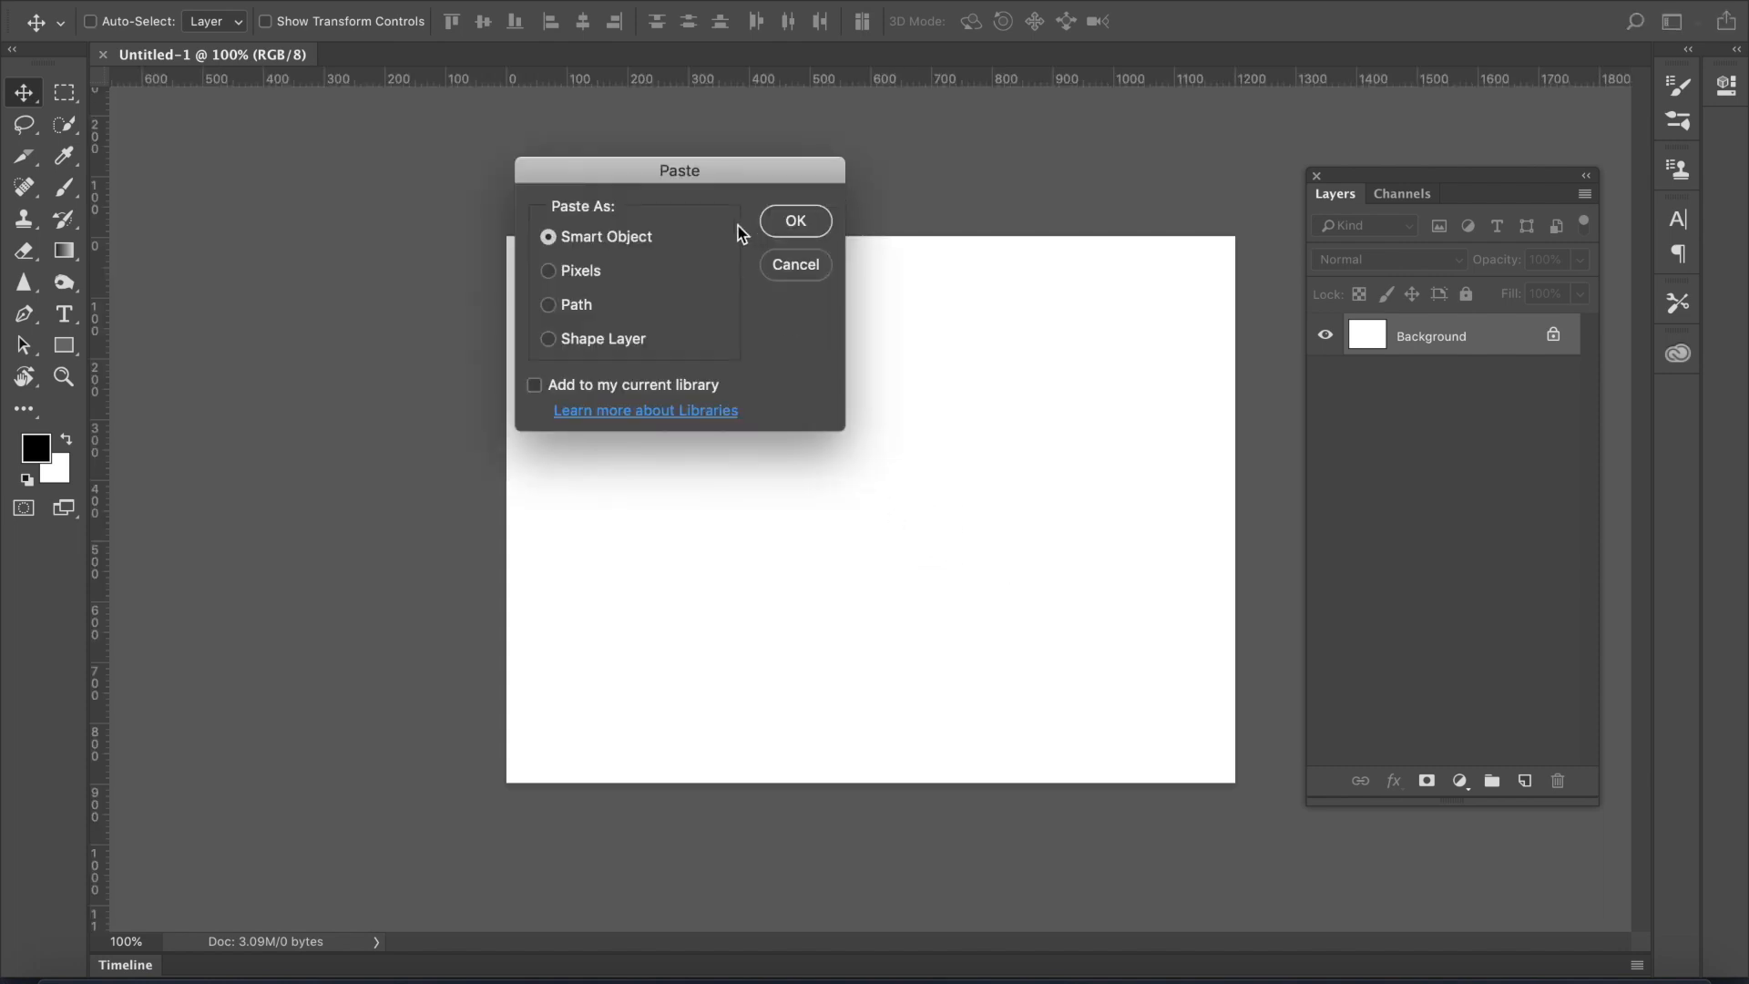
pyautogui.press('Return')
pyautogui.moveTo(1020, 660); pyautogui.dragTo(1269, 823)
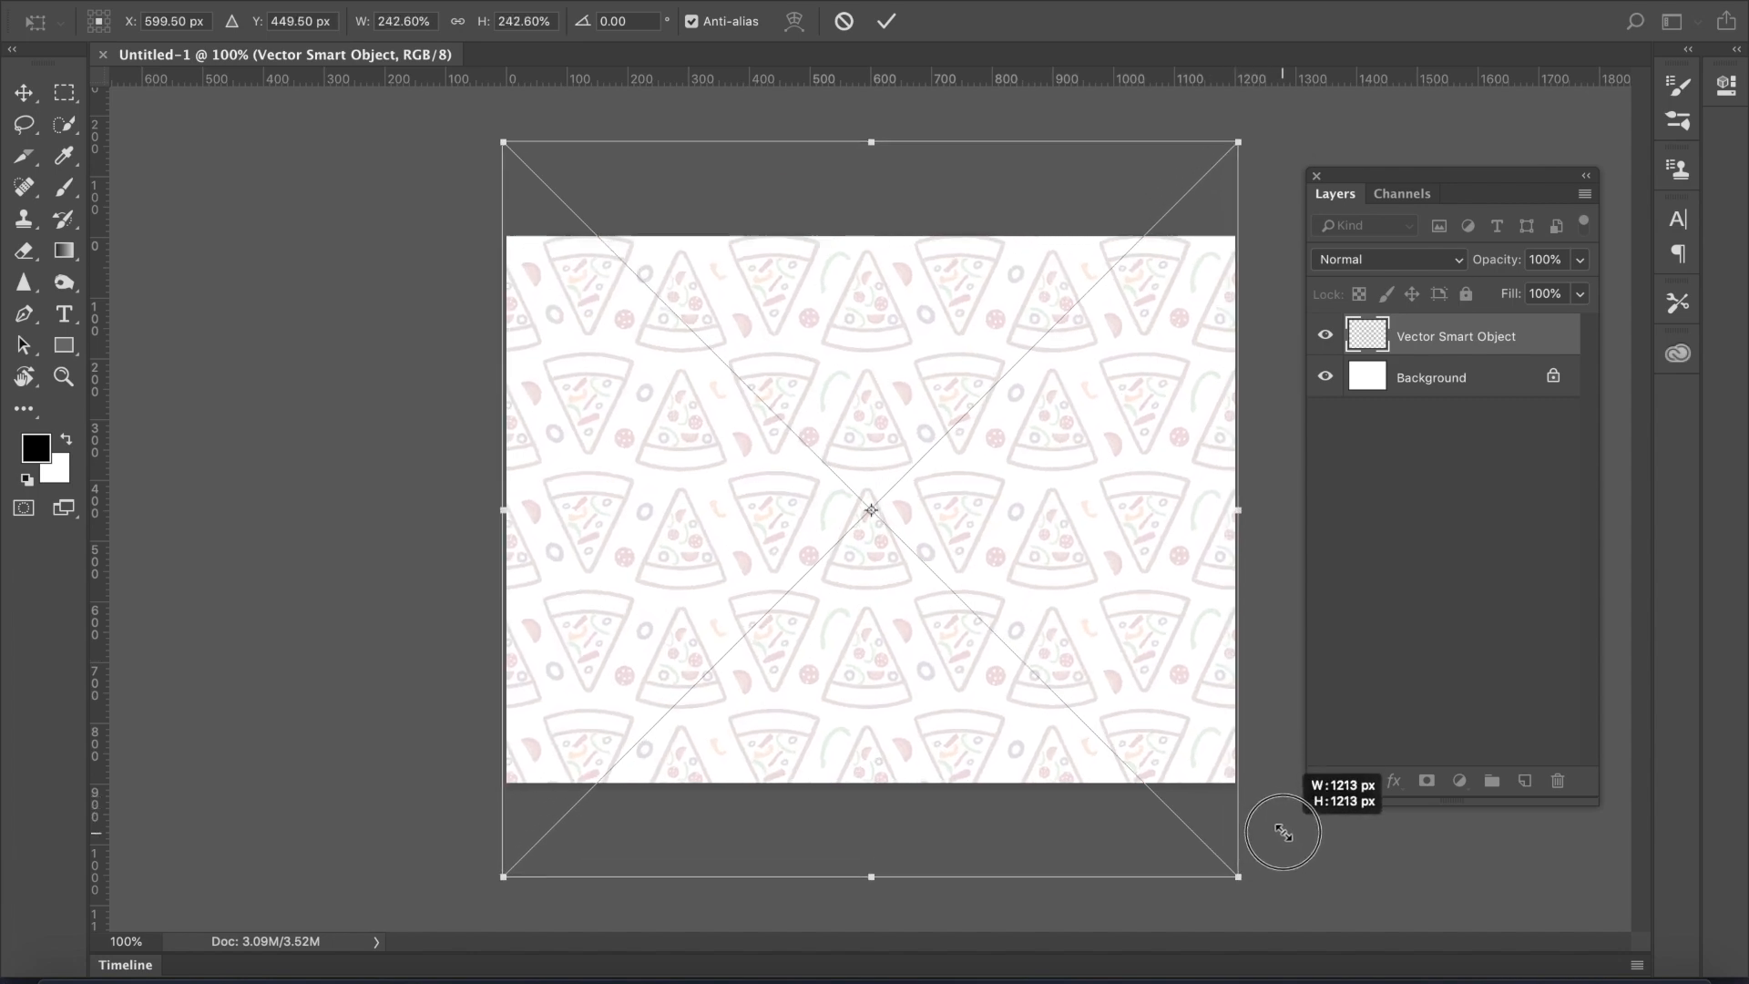
pyautogui.press('Return')
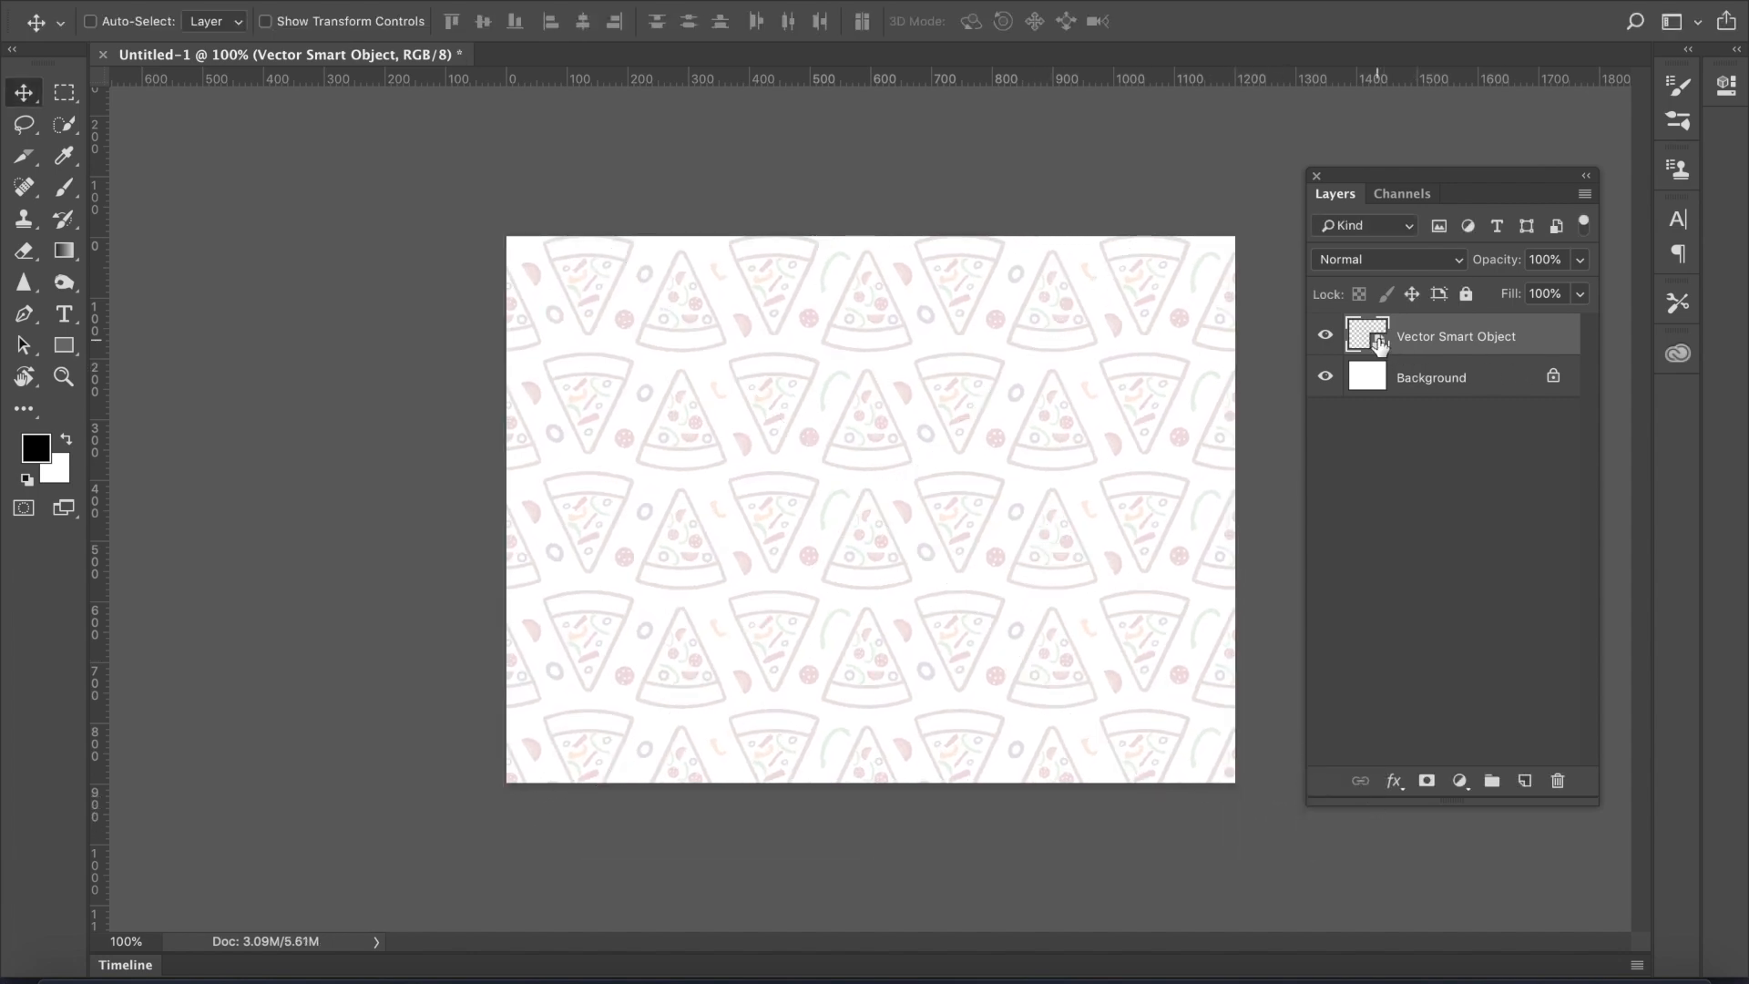
pyautogui.click(1466, 293)
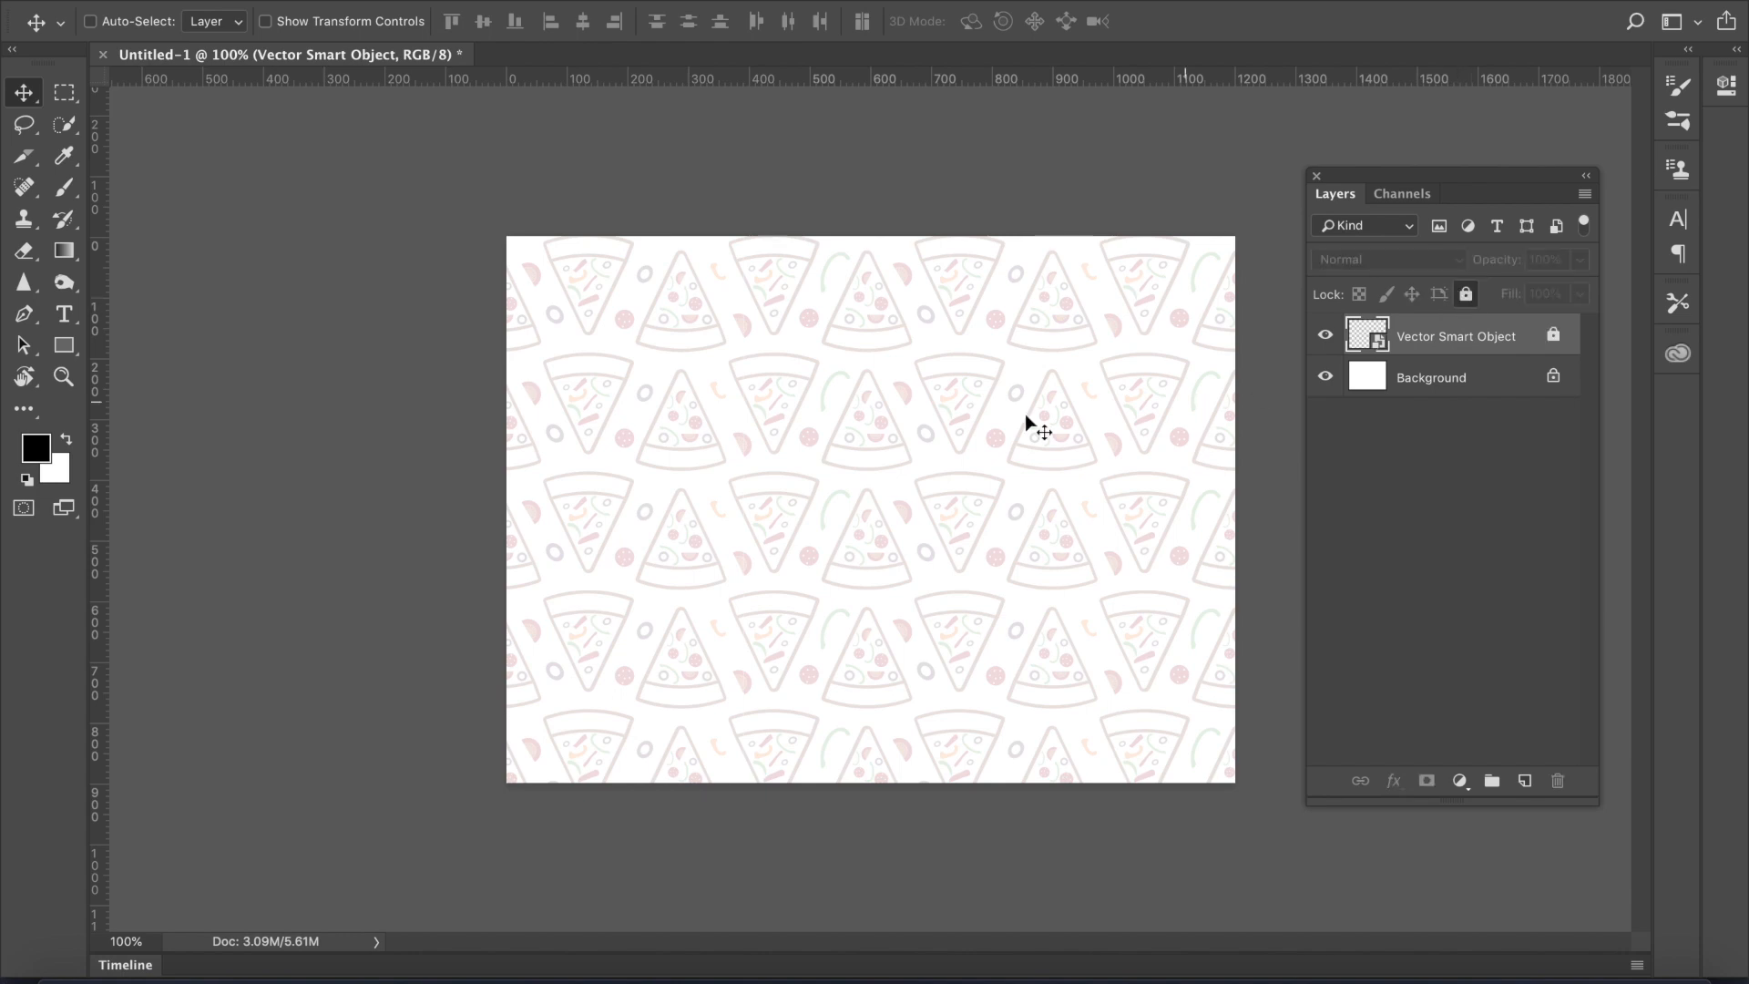
# - Copy the top pizza slice from Illustrator and paste it into the Photoshop document as a Smart Object
pyautogui.press('super+Tab')
pyautogui.click(603, 499)
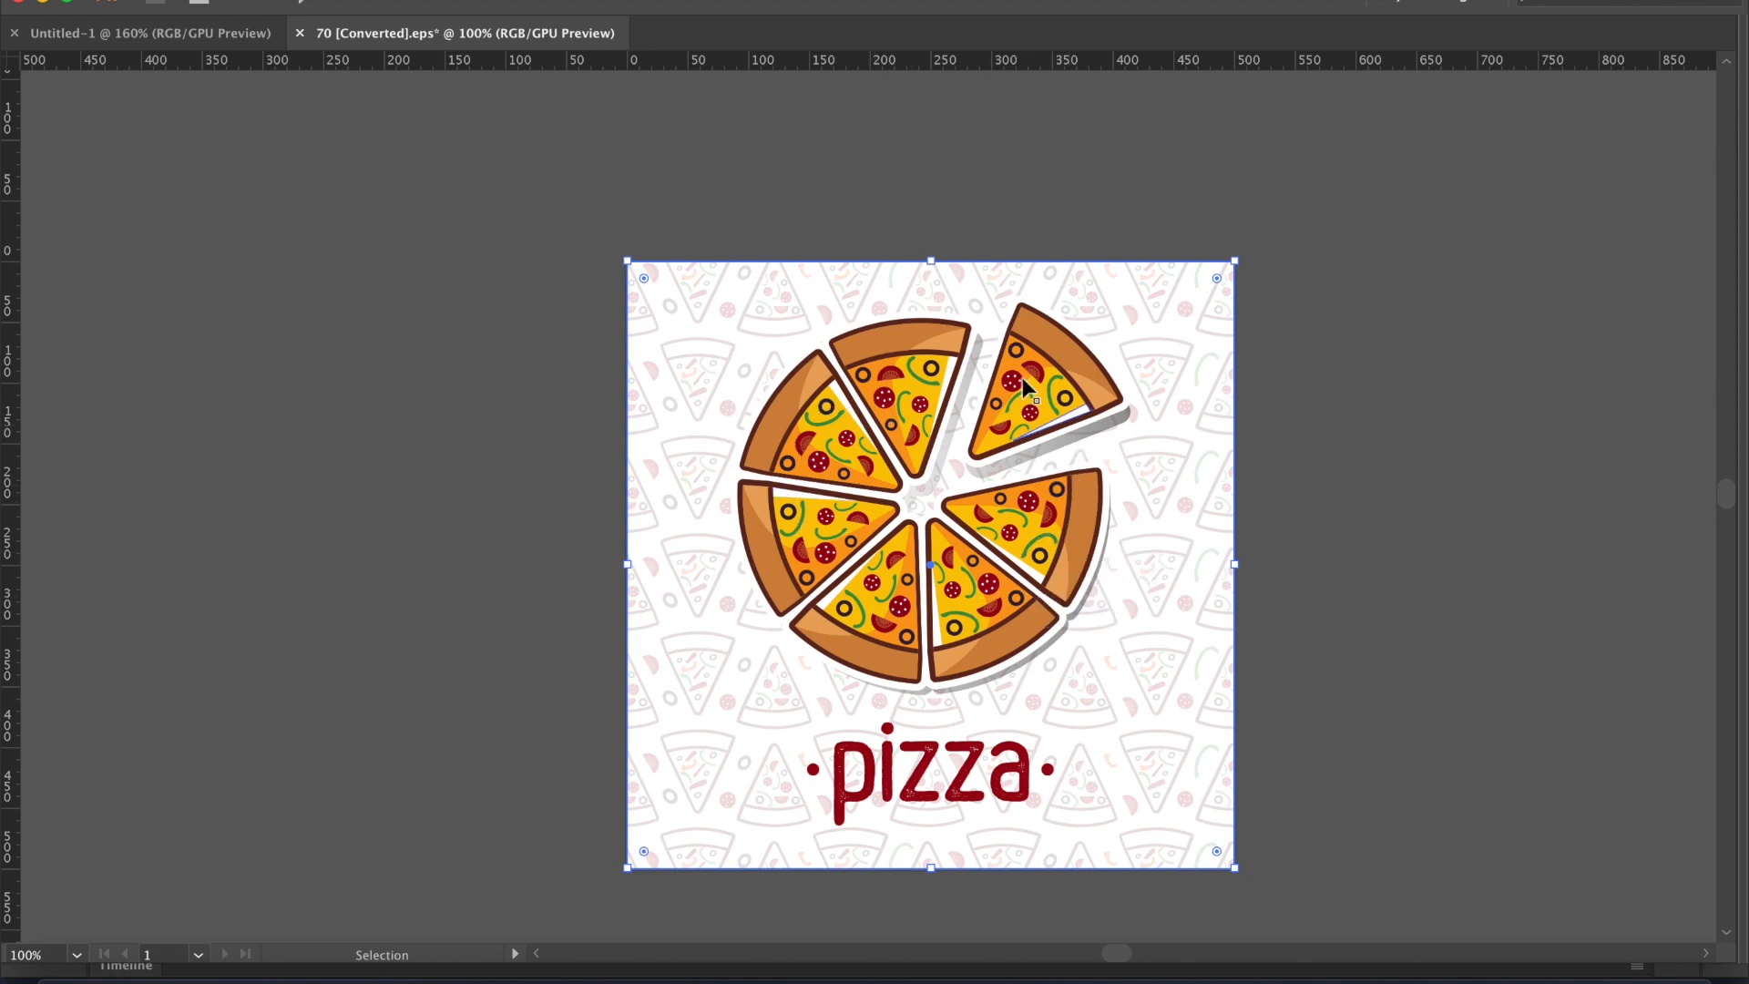
pyautogui.click(900, 425)
pyautogui.press('super+c')
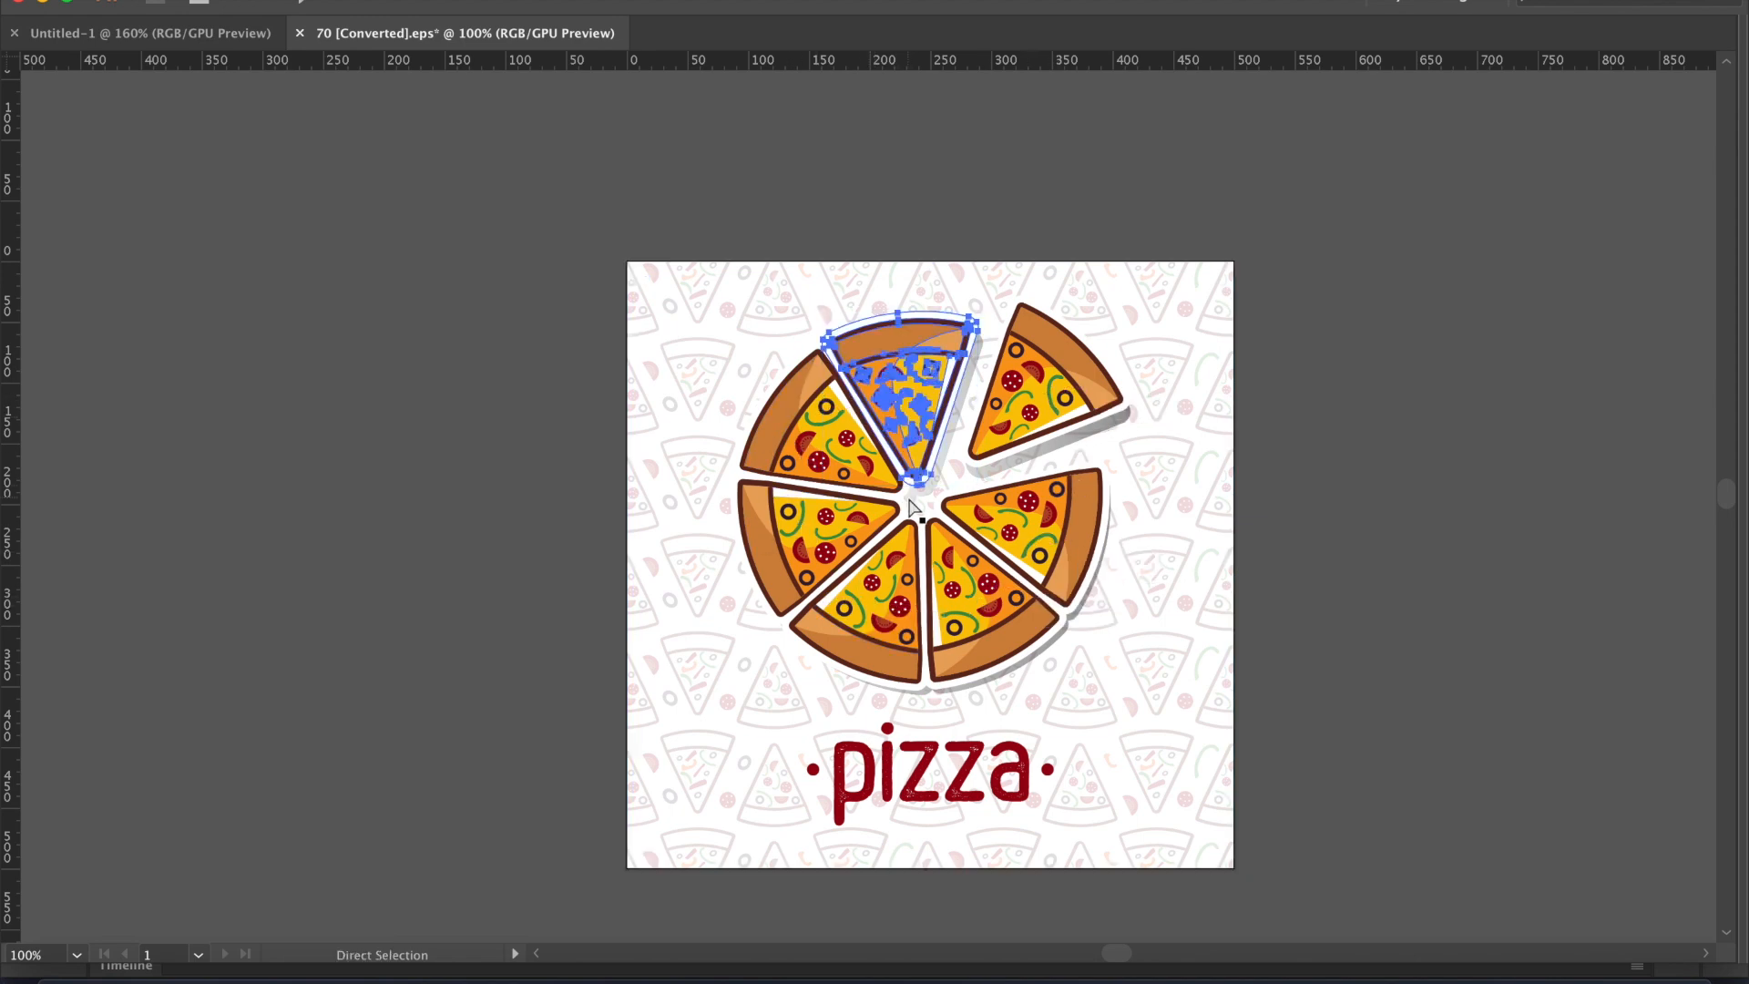
pyautogui.press('super+Tab')
pyautogui.press('super+v')
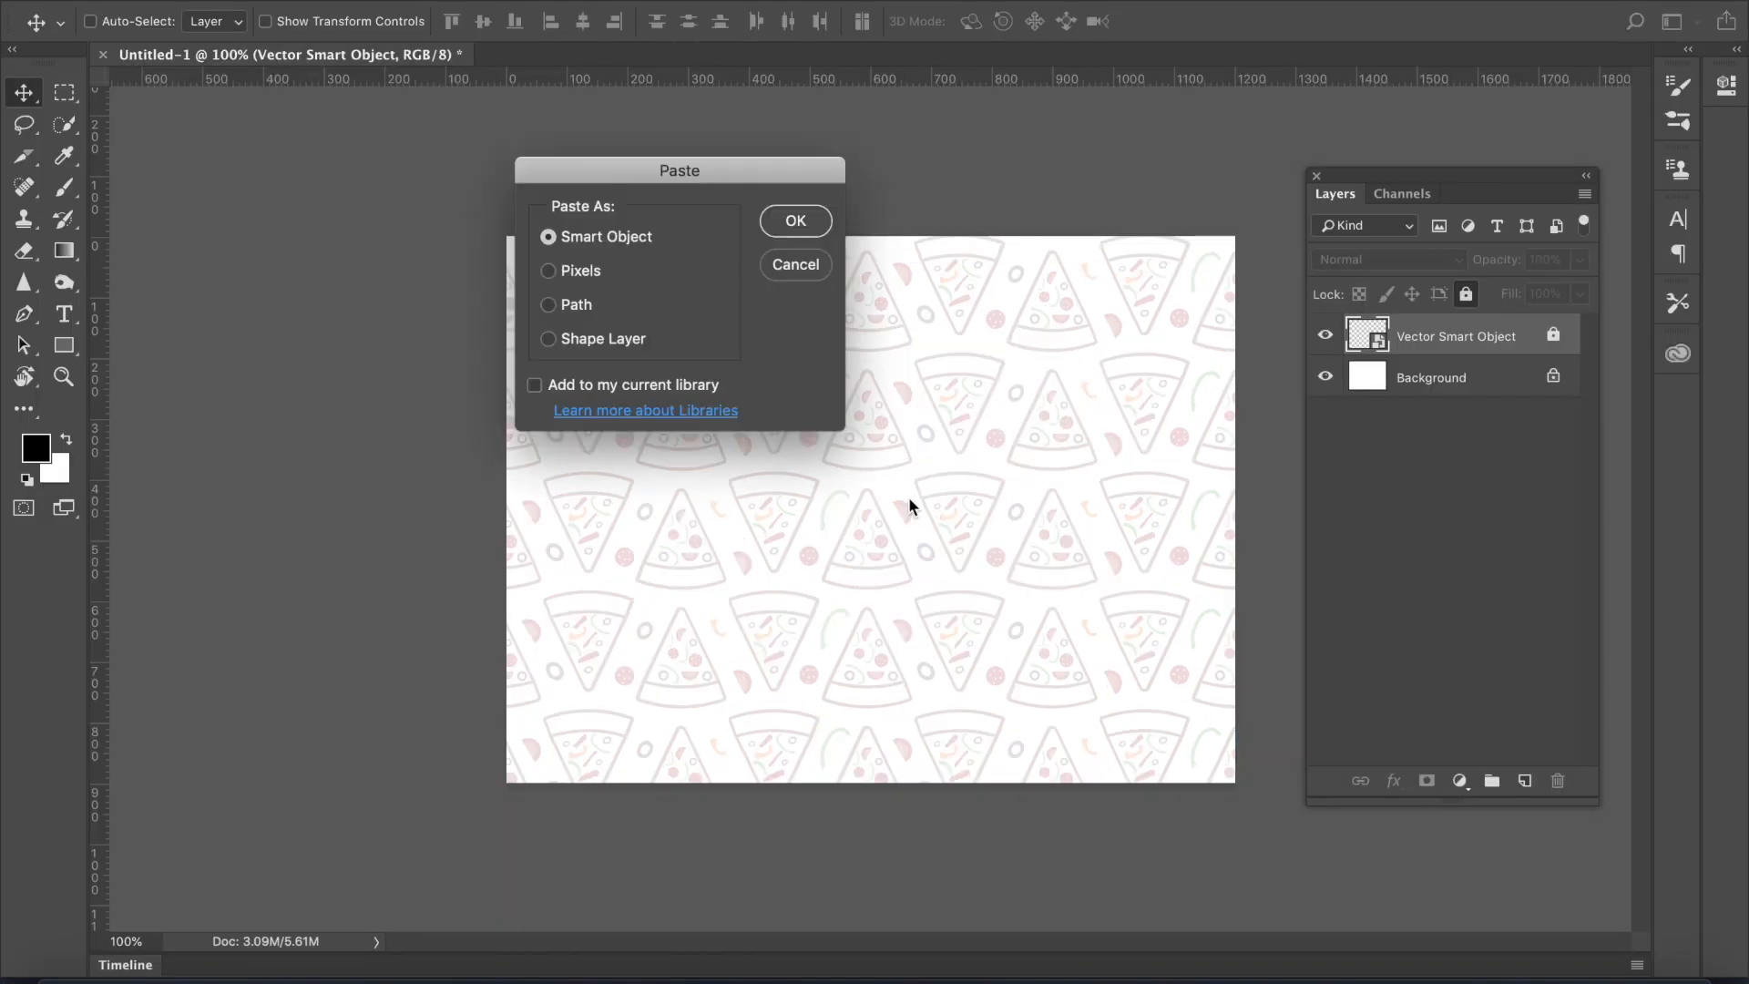
pyautogui.press('Return')
# - Bring the upper-left slice over from Illustrator as a Smart Object and place it against the first slice's left edge
pyautogui.press('super+Tab')
pyautogui.click(775, 430)
pyautogui.press('super+Tab')
pyautogui.press('super+v')
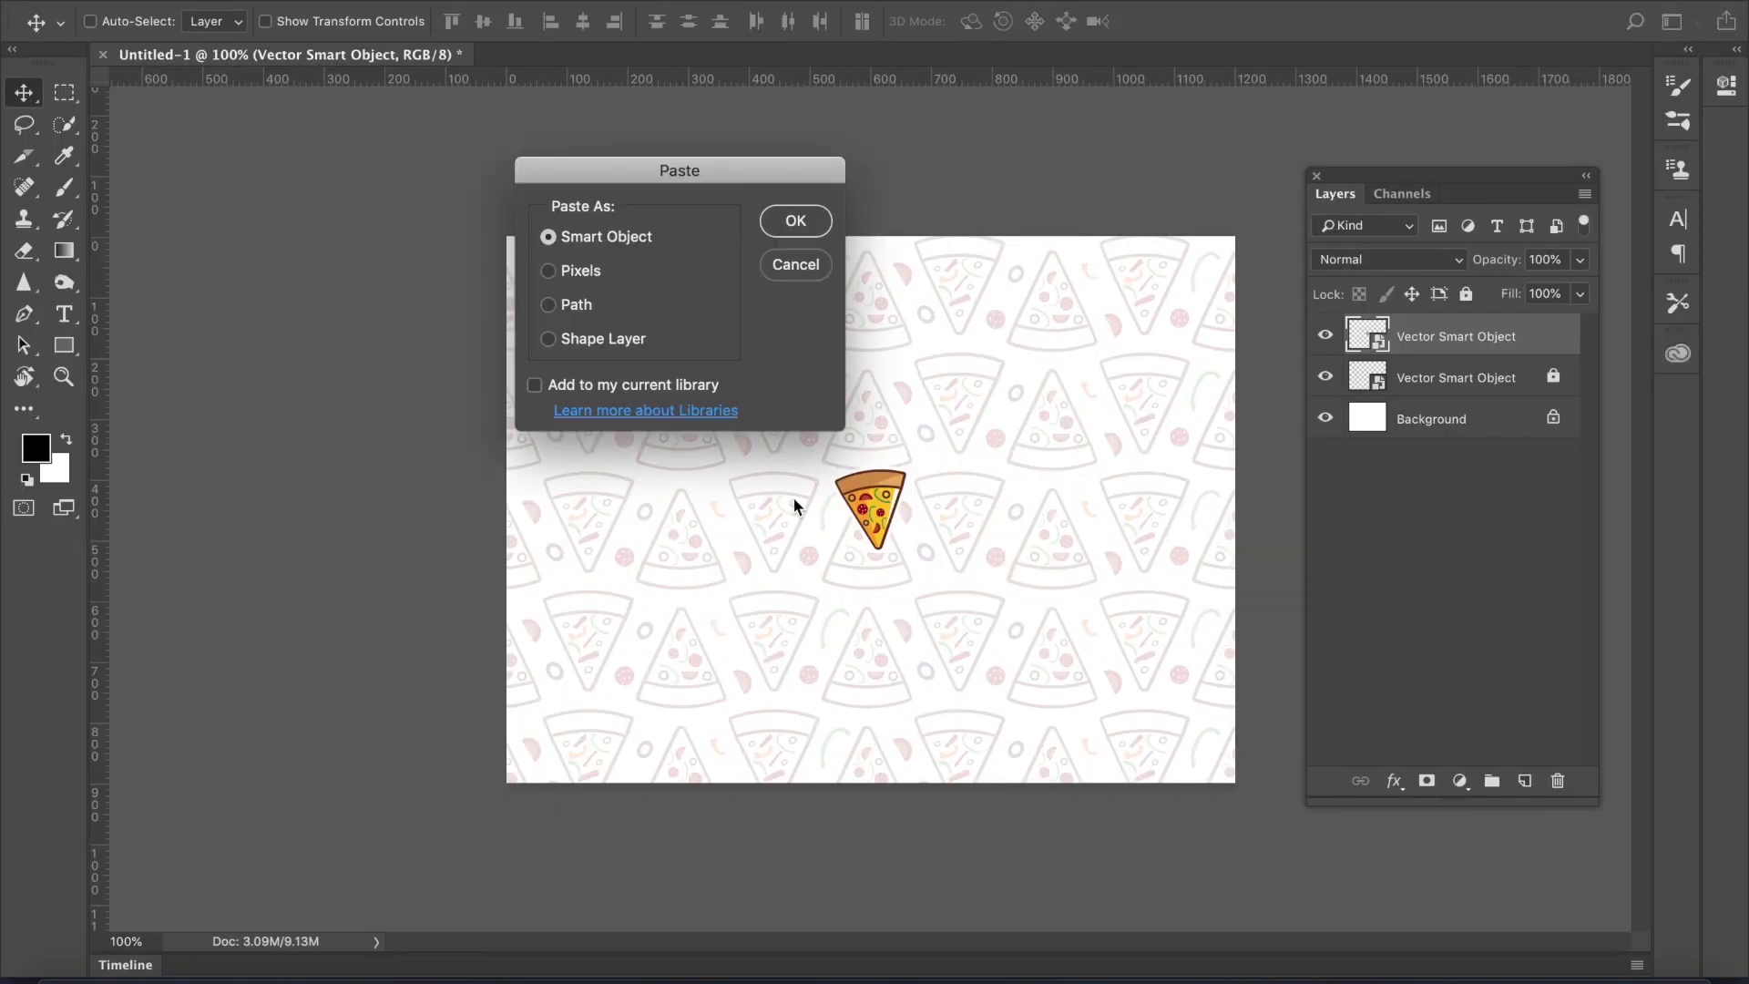
pyautogui.press('Return')
pyautogui.keyDown('super'); pyautogui.click(857, 511); pyautogui.keyUp('super')
pyautogui.keyDown('super'); pyautogui.click(854, 512); pyautogui.keyUp('super')
pyautogui.moveTo(856, 514); pyautogui.dragTo(749, 573)
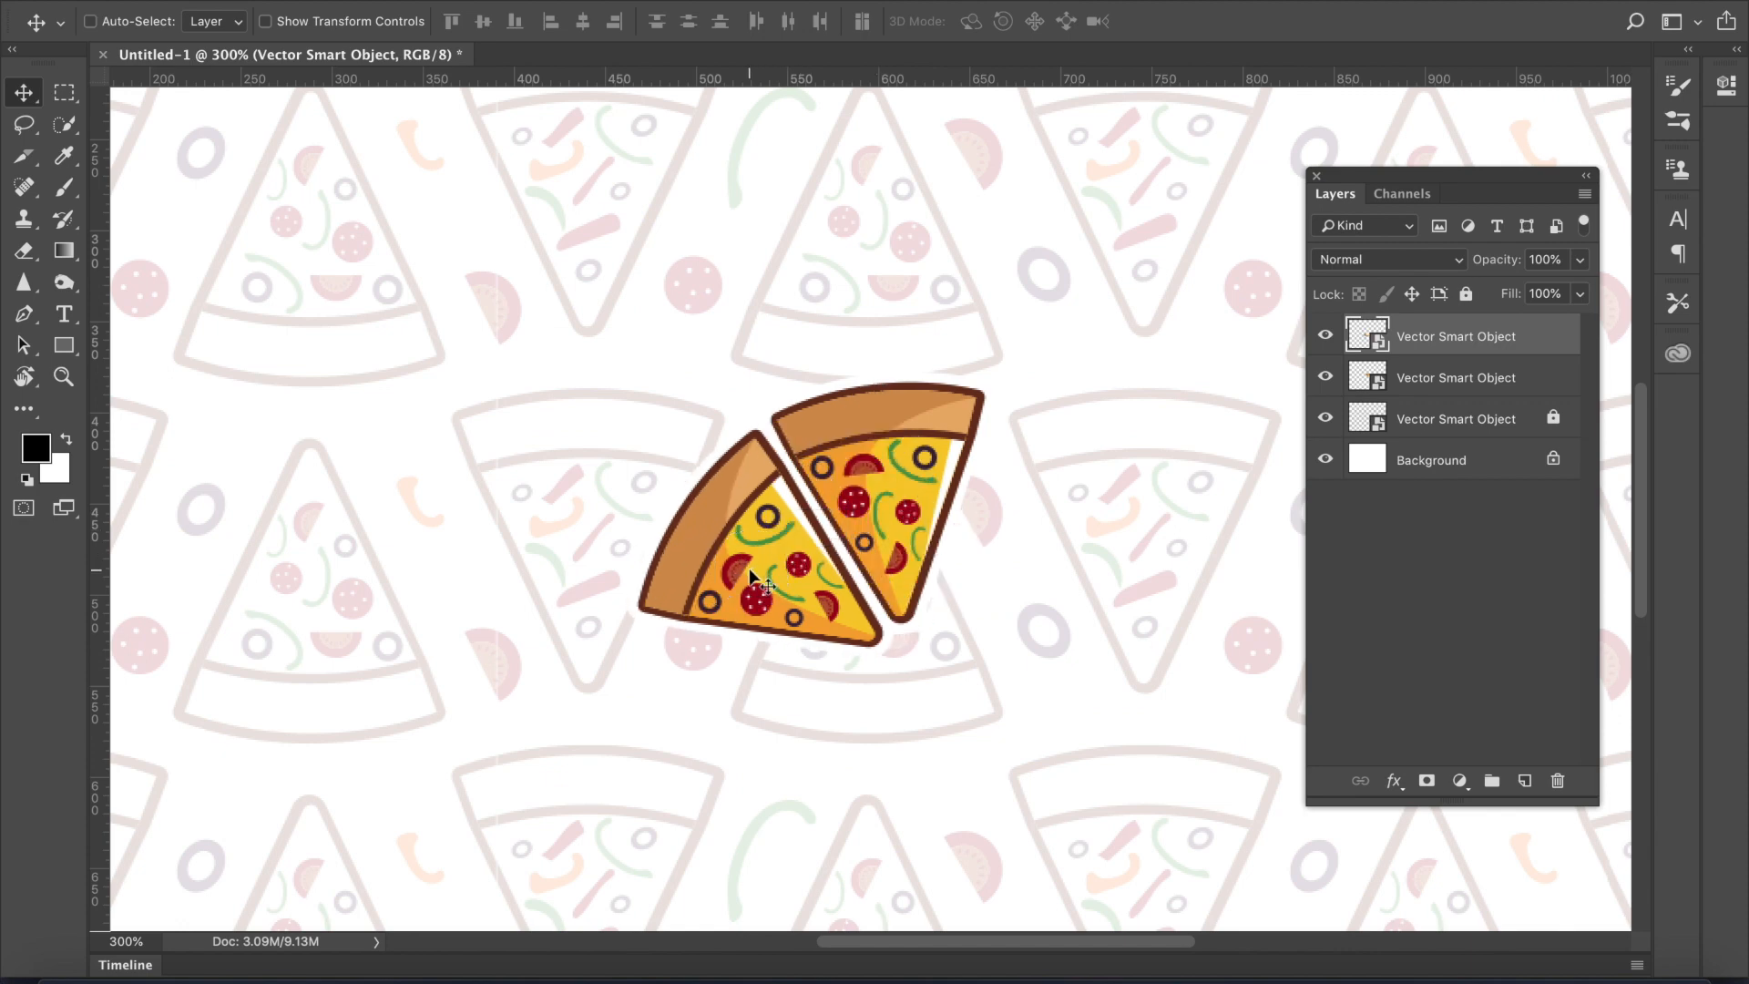
pyautogui.press('Left')
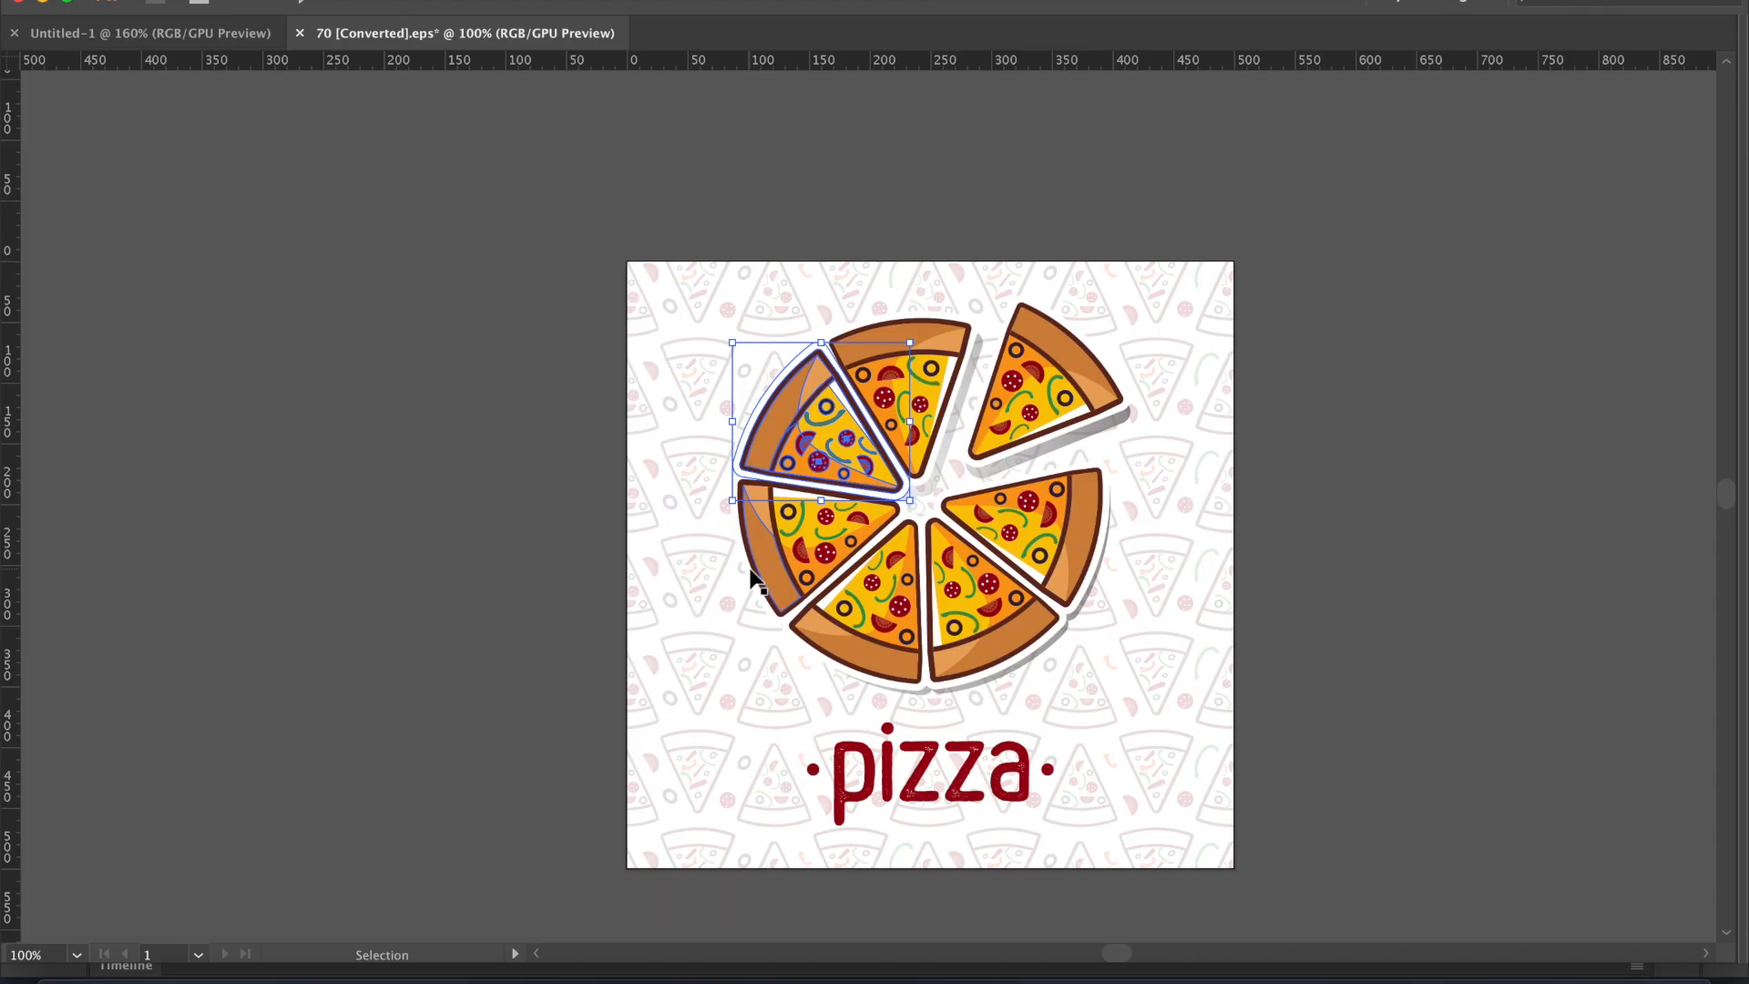
# - Bring the lower-left slice over from Illustrator as a Smart Object and fit it directly below the upper-left slice
pyautogui.click(793, 587)
pyautogui.press('super+c')
pyautogui.press('super+Tab')
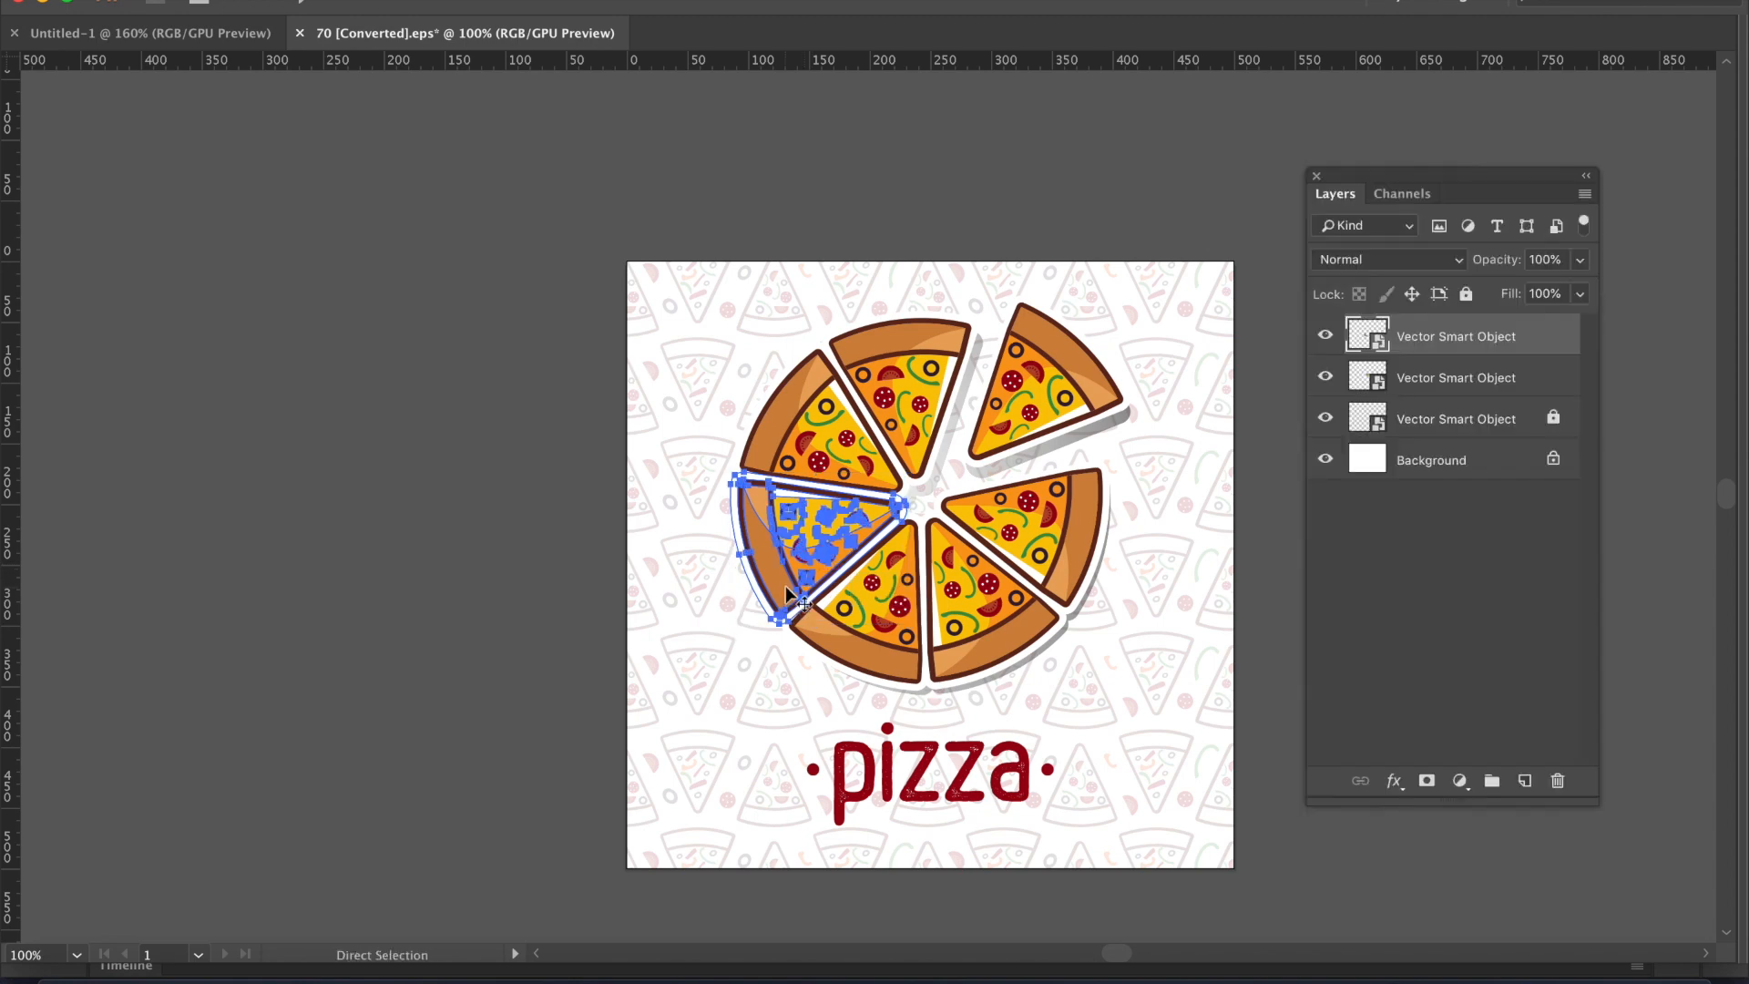
pyautogui.press('super+v')
pyautogui.press('Return')
pyautogui.press('Return')
pyautogui.moveTo(830, 489); pyautogui.dragTo(717, 718)
pyautogui.press('Up')
pyautogui.press('Up')
pyautogui.press('Left')
pyautogui.press('Left')
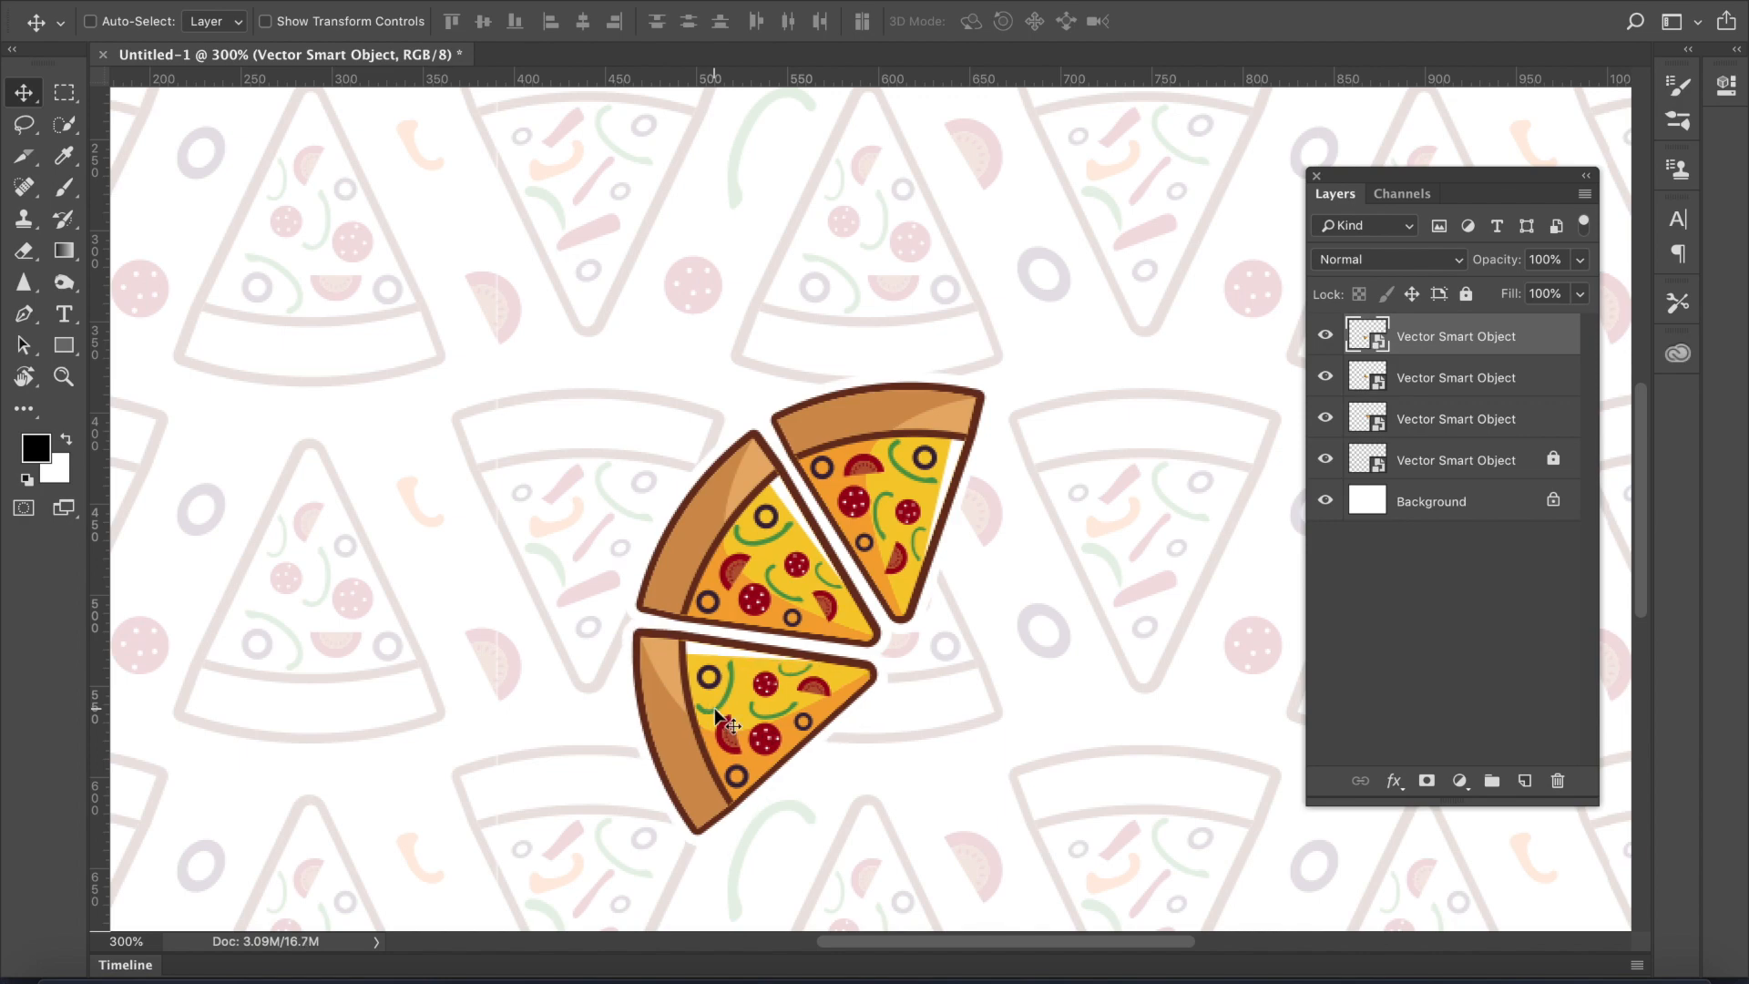
# - Bring the slice left of the pizza's bottom centre over from Illustrator as a Smart Object and fit it beside the lower-left slice
pyautogui.press('super+Tab')
pyautogui.click(862, 652)
pyautogui.press('super+c')
pyautogui.press('super+Tab')
pyautogui.press('super+v')
pyautogui.press('Return')
pyautogui.press('Return')
pyautogui.moveTo(868, 715); pyautogui.dragTo(860, 494)
pyautogui.moveTo(908, 368); pyautogui.dragTo(851, 661)
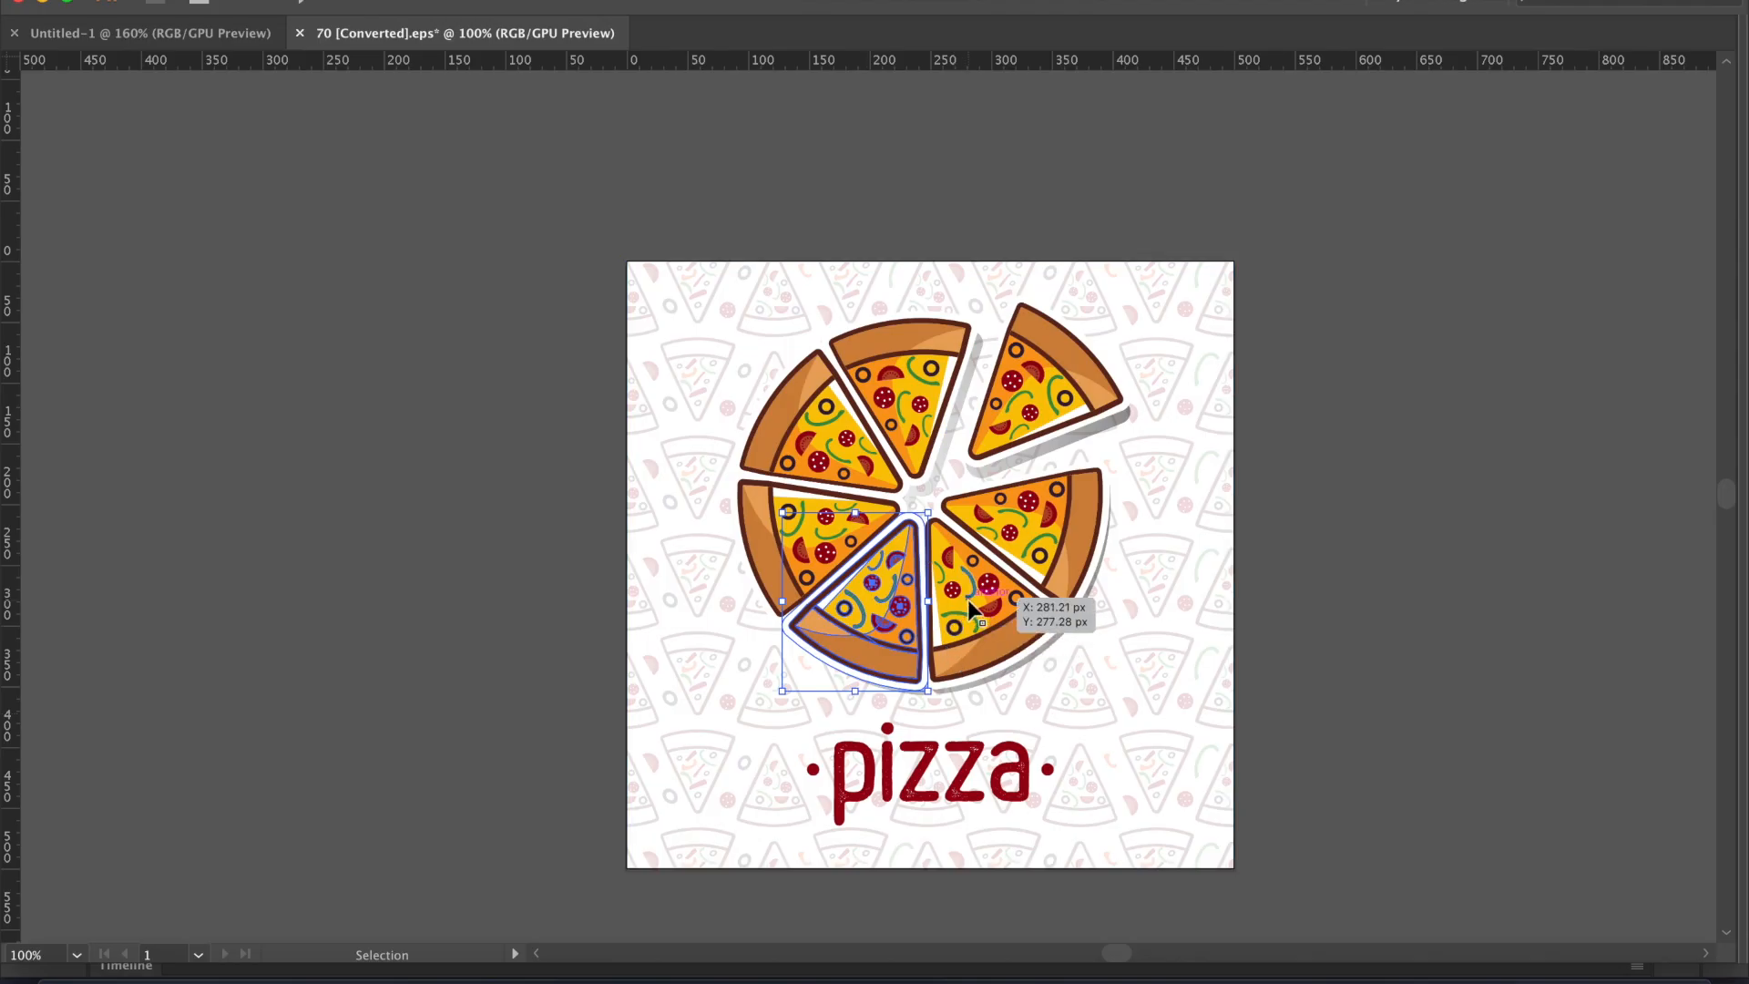
# - Bring the slice right of the pizza's bottom centre over from Illustrator as a Smart Object and place it opposite the bottom-left one
pyautogui.moveTo(968, 599); pyautogui.dragTo(989, 654)
pyautogui.press('super+c')
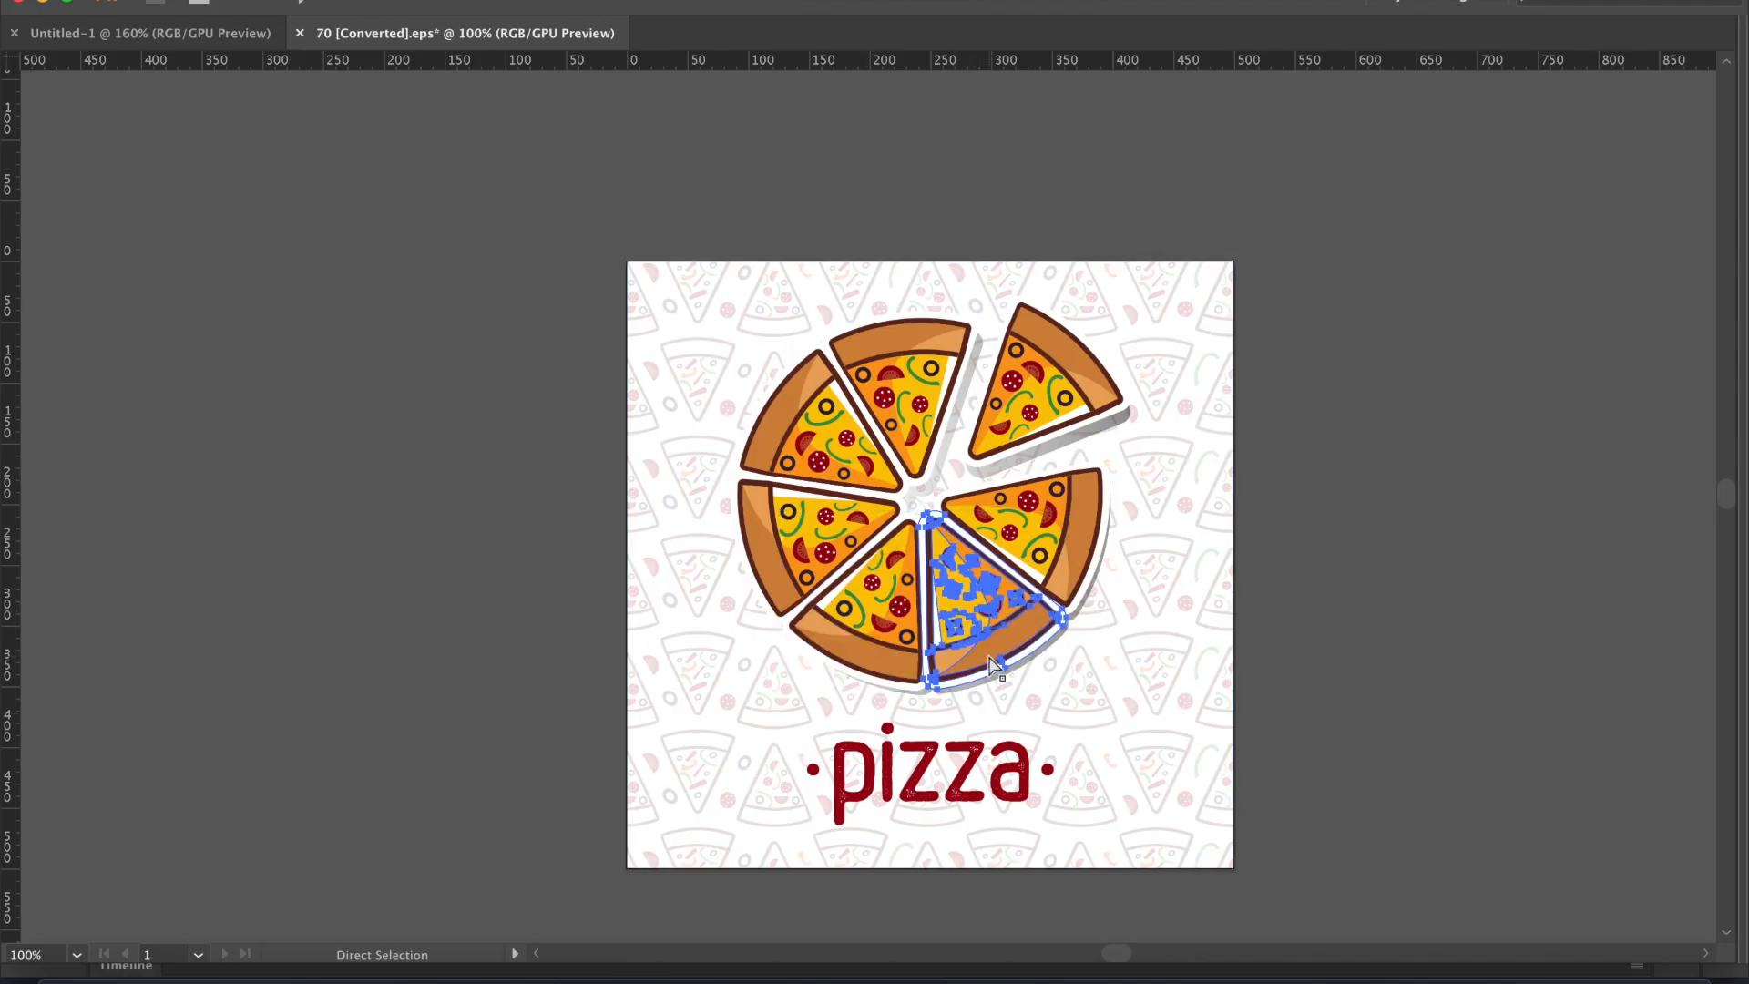
pyautogui.press('super+c')
pyautogui.press('super+Tab')
pyautogui.press('super+v')
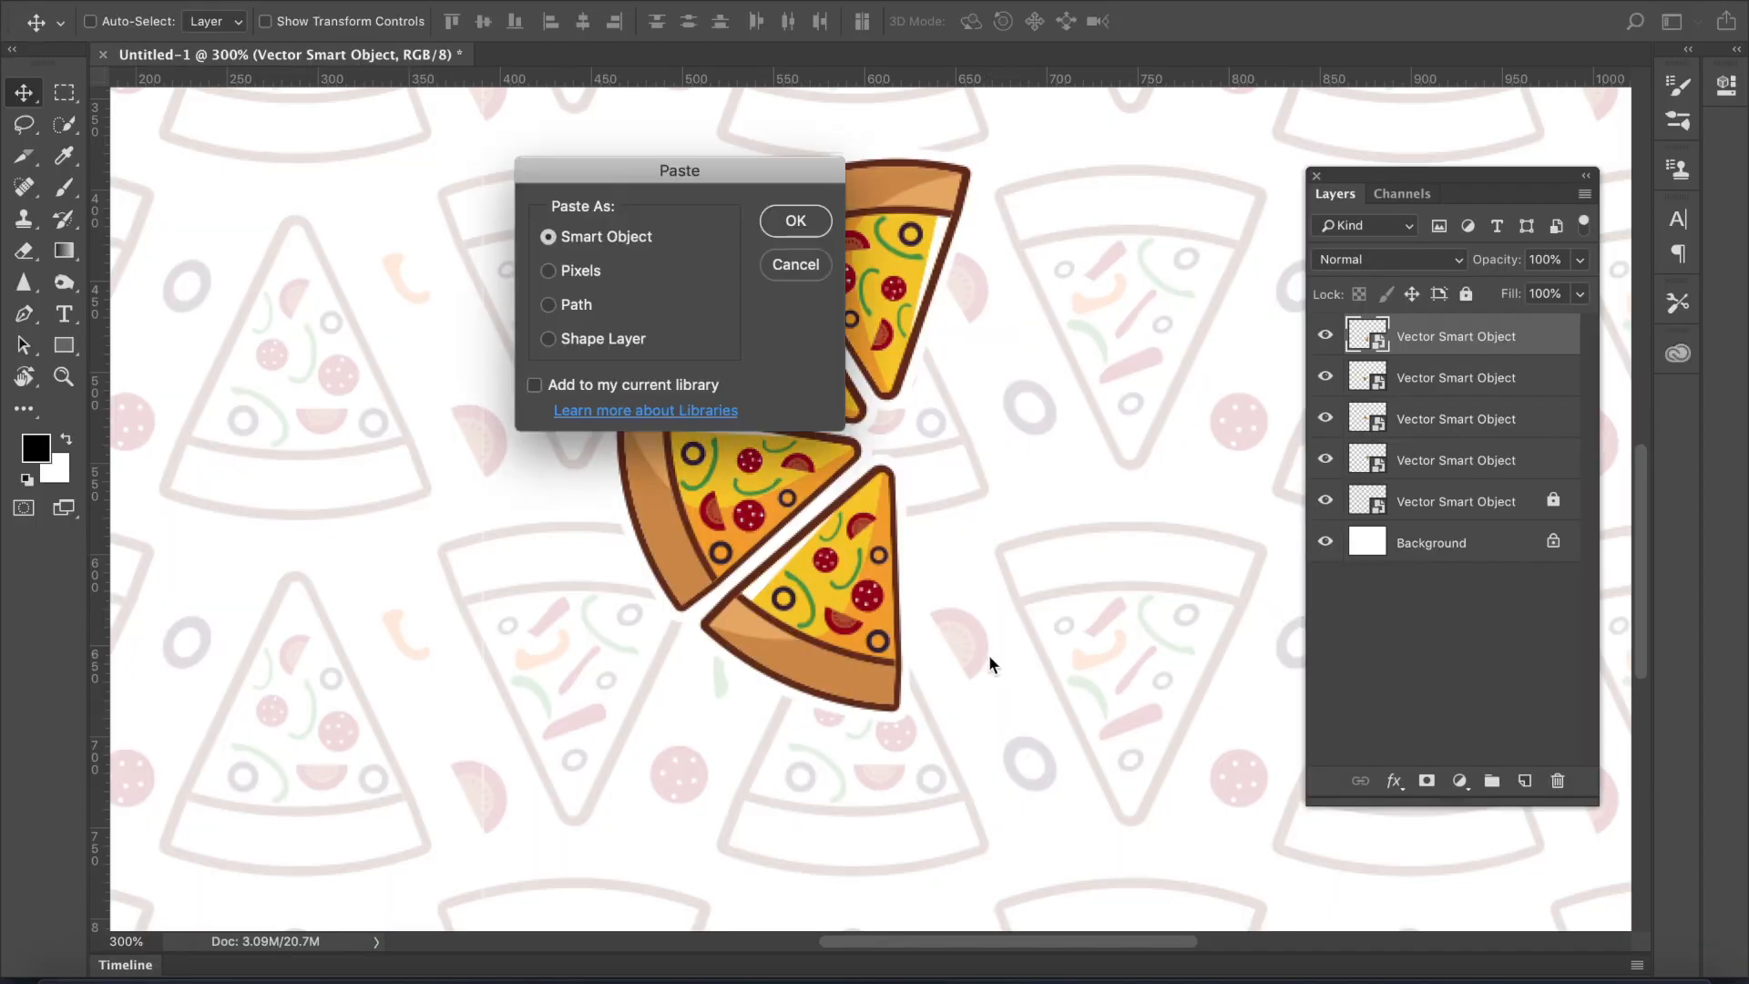
pyautogui.press('Return')
pyautogui.moveTo(915, 516); pyautogui.dragTo(1058, 600)
pyautogui.press('Return')
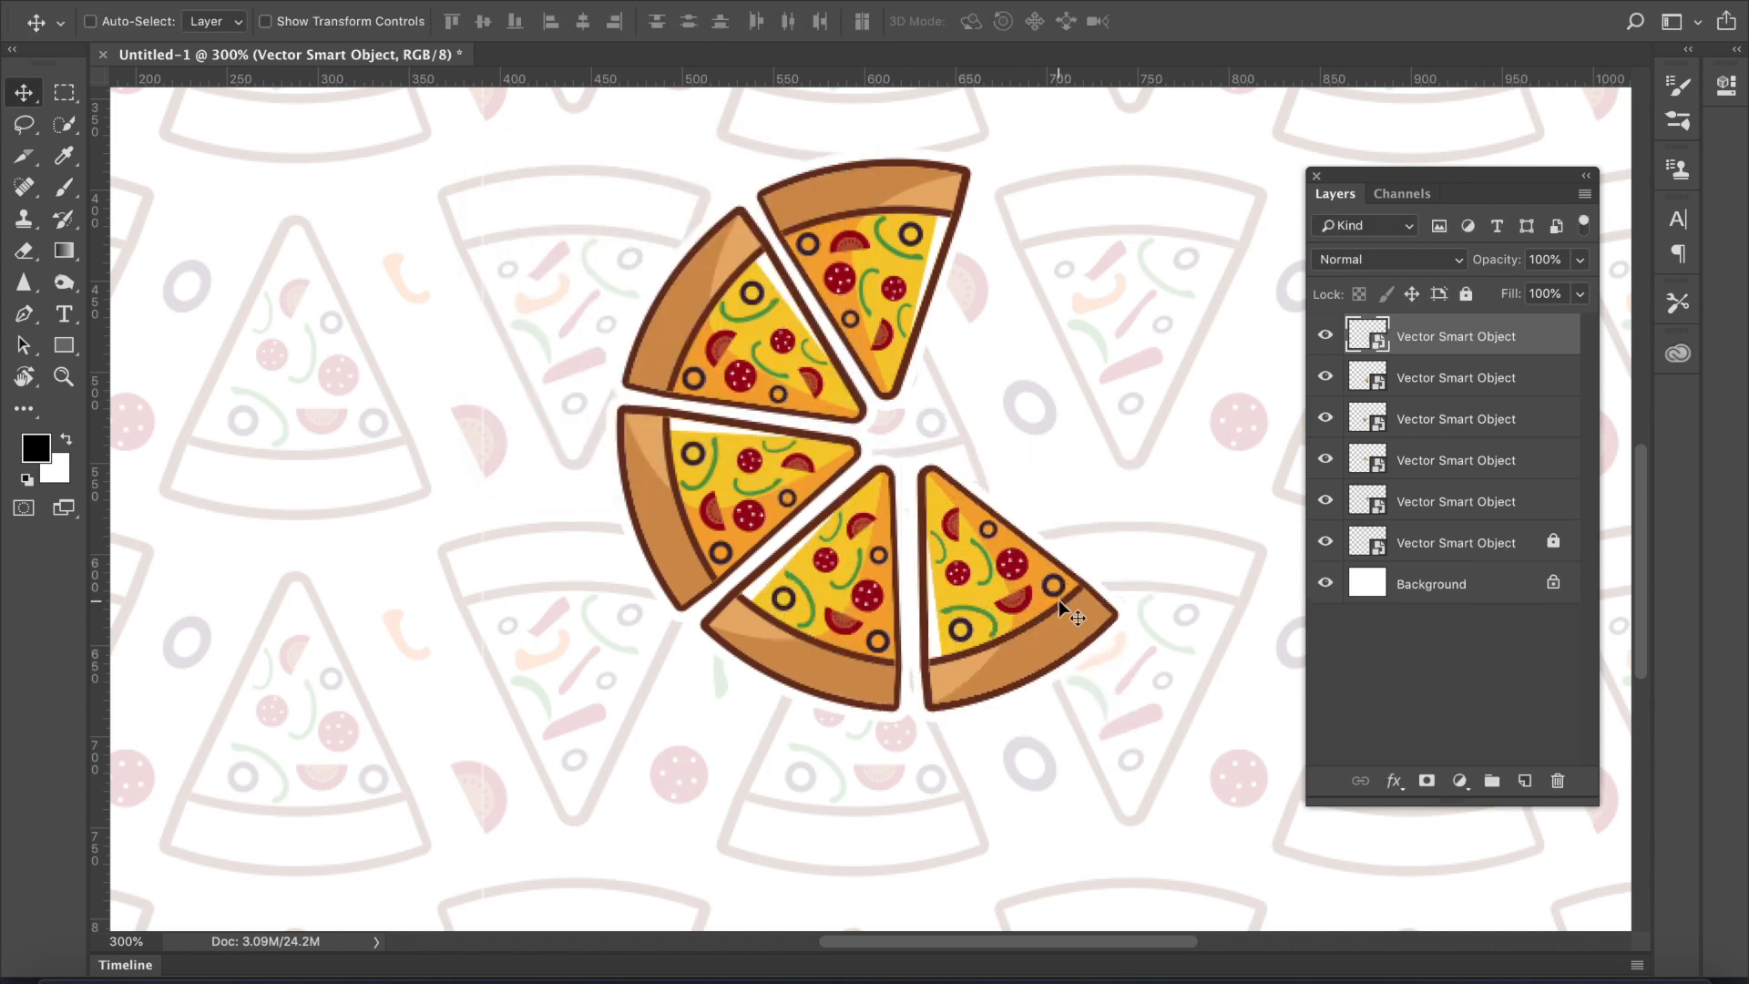
# - Bring the right-hand slice over from Illustrator as a Smart Object and position it above the bottom-right slice
pyautogui.press('super+Tab')
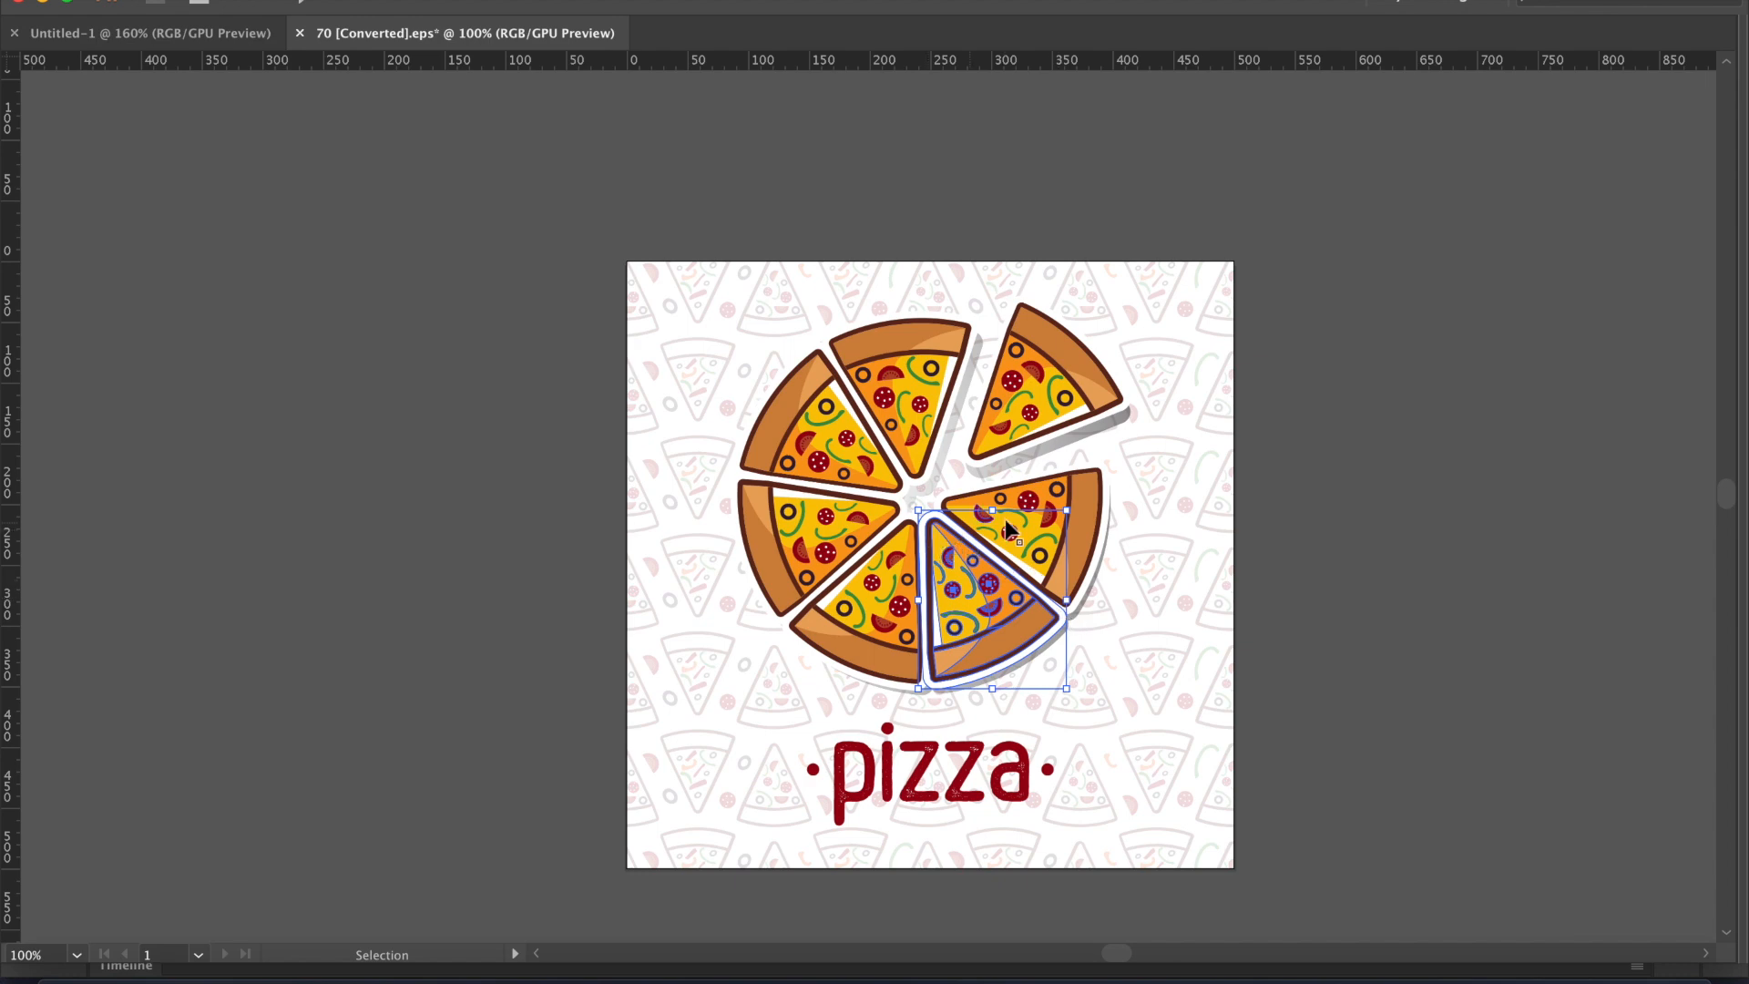
pyautogui.moveTo(1105, 519)
pyautogui.mouseDown()
pyautogui.moveTo(1112, 570)
pyautogui.moveTo(1105, 550)
pyautogui.mouseUp()
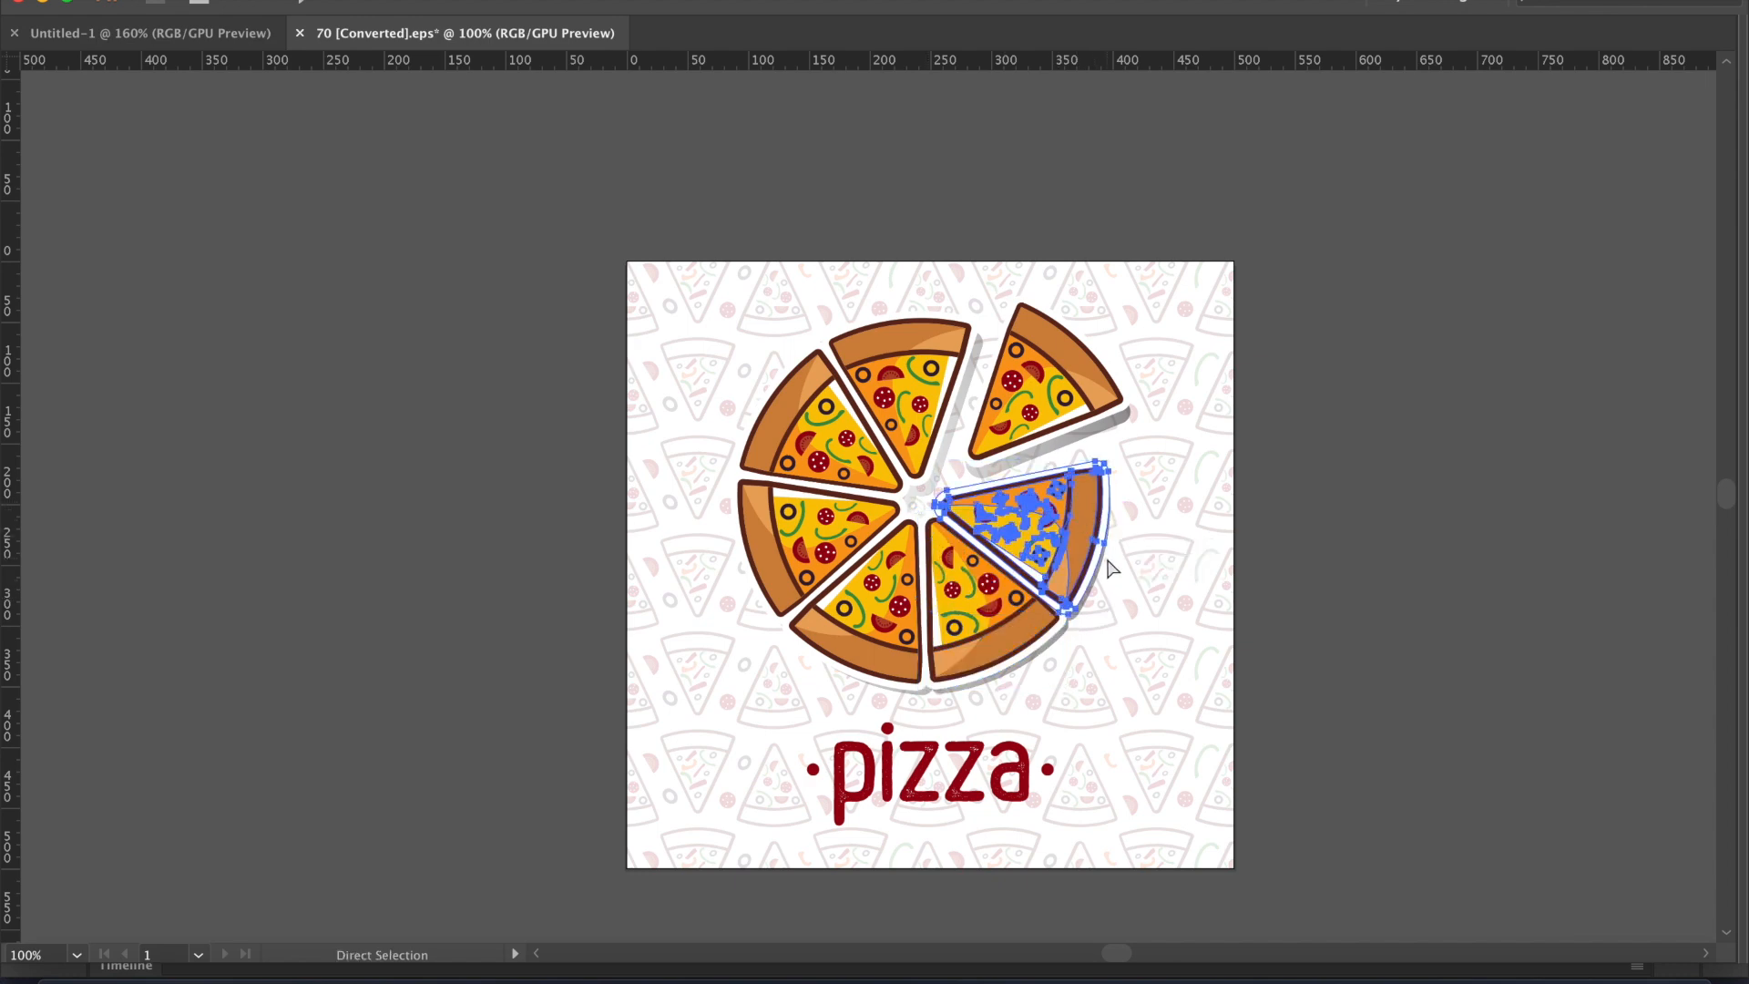
pyautogui.press('super+Tab')
pyautogui.hotkey('ctrl', 'v')
pyautogui.press('Return')
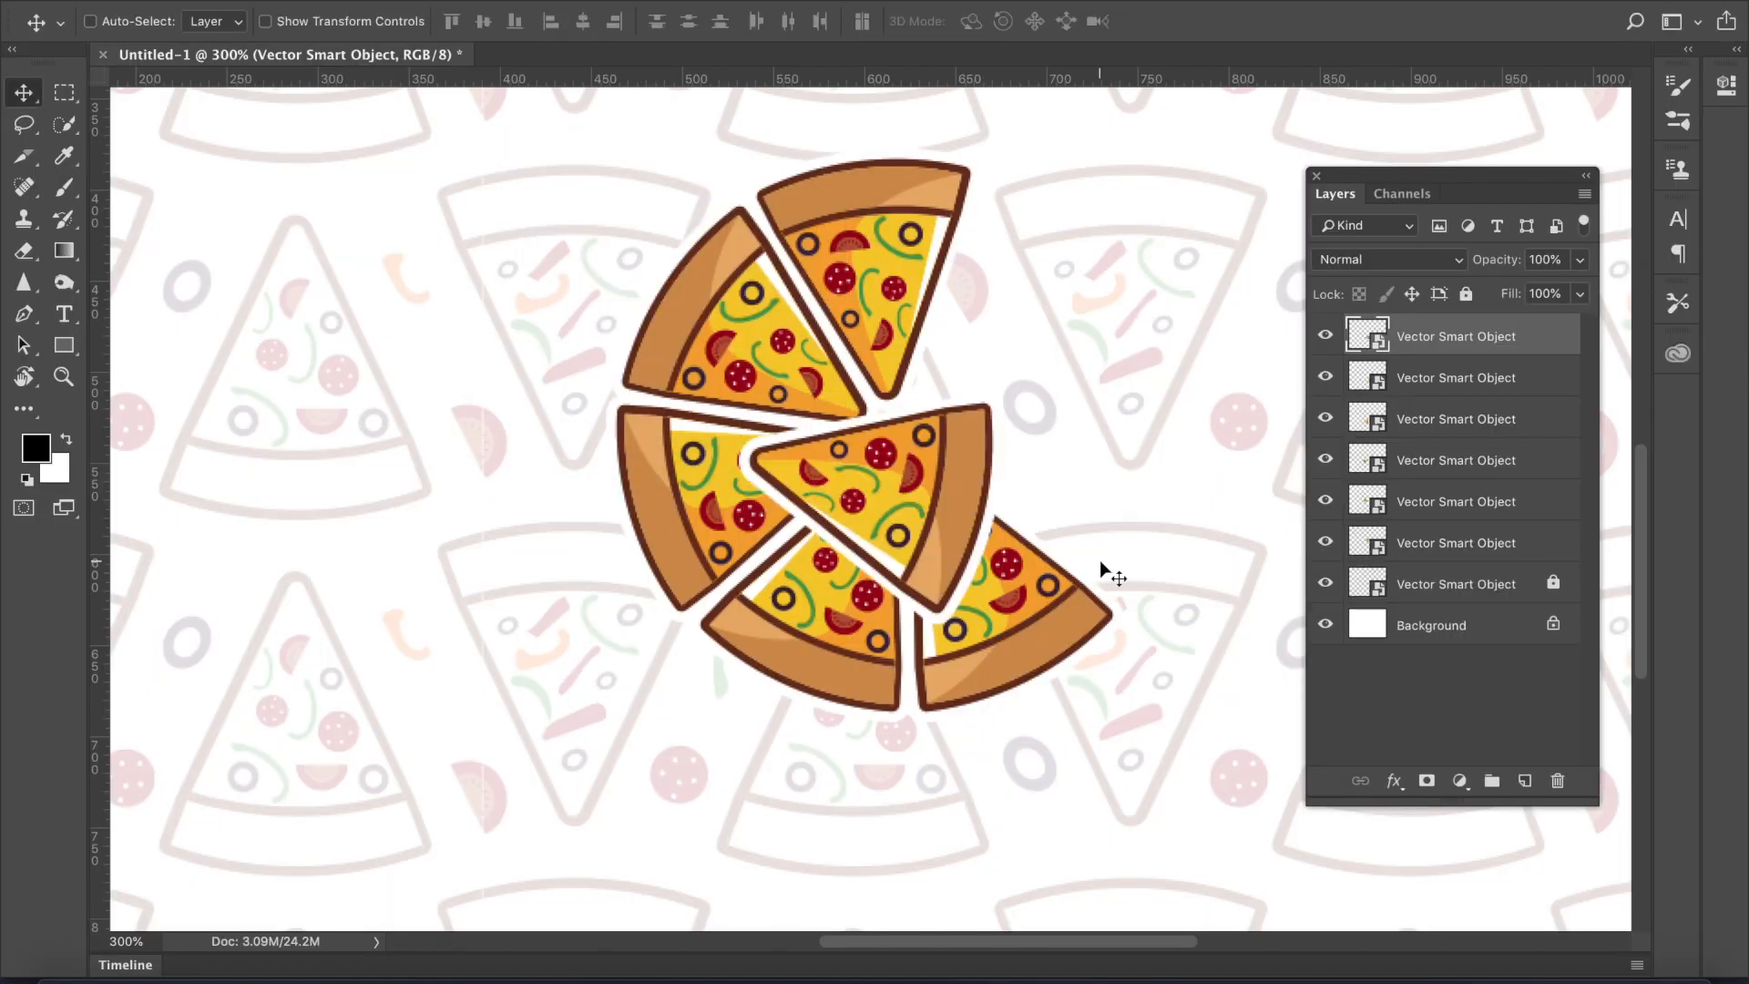
pyautogui.moveTo(1105, 570); pyautogui.dragTo(1119, 491)
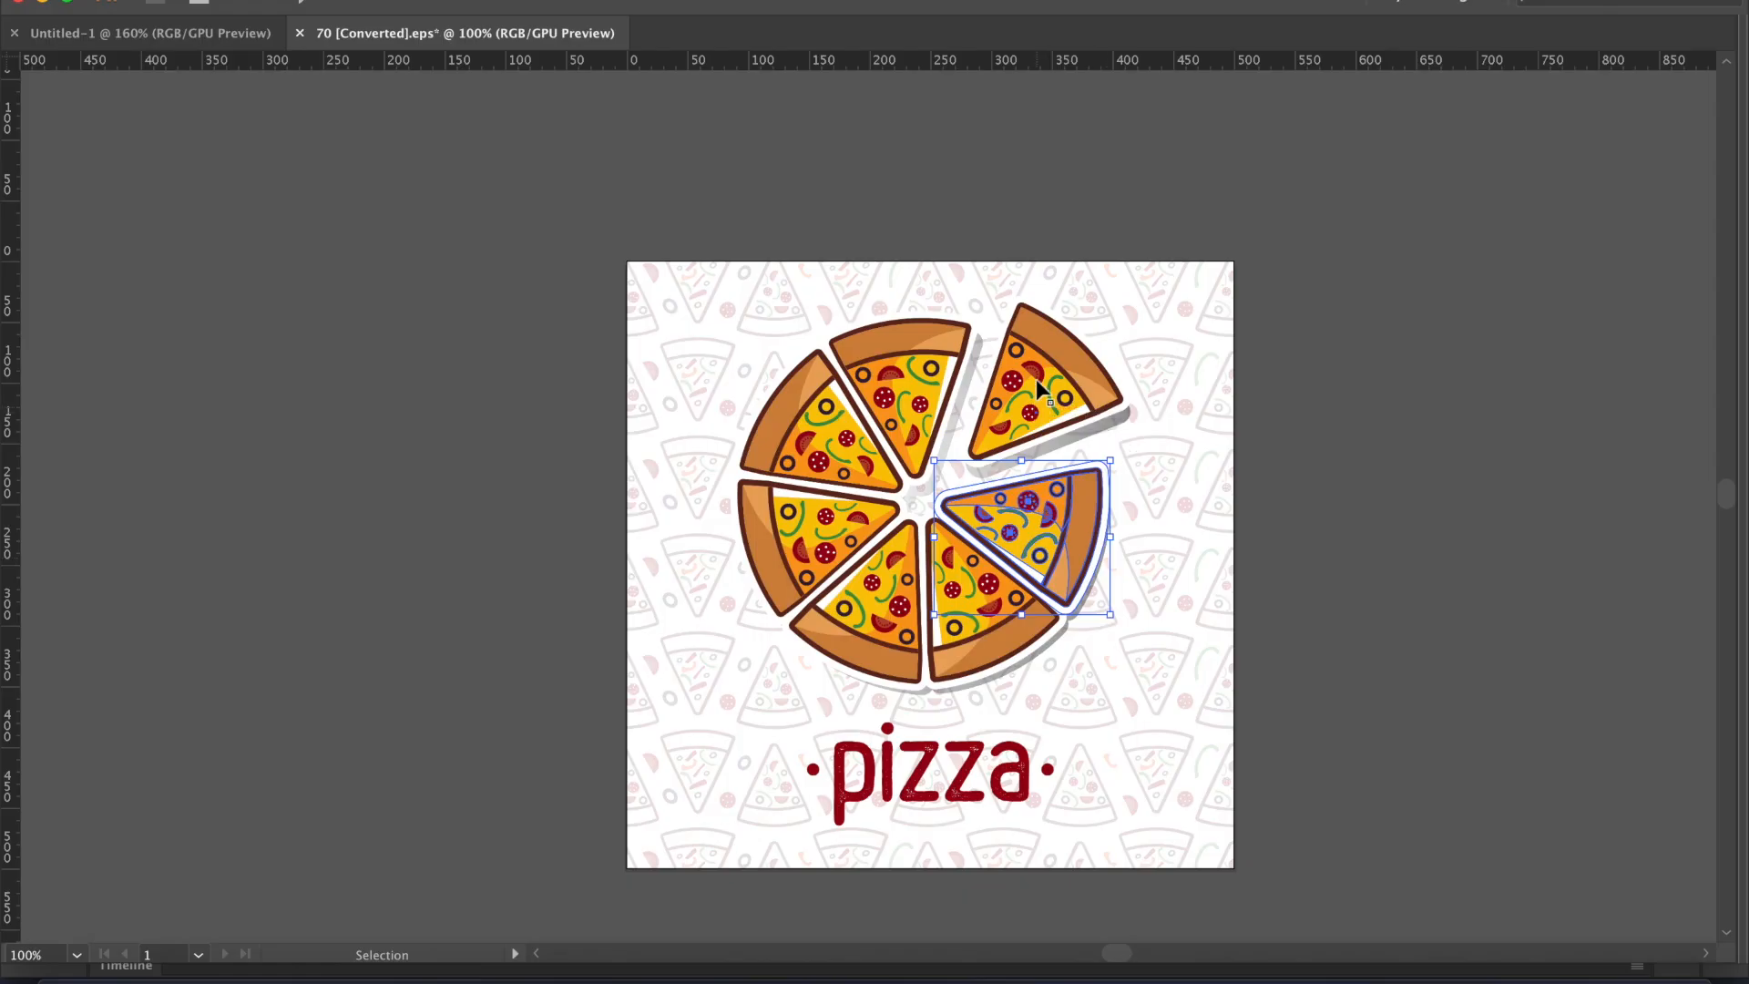
# - Bring the detached upper-right slice over from Illustrator as a Smart Object and place it slightly apart from the pizza
pyautogui.moveTo(1002, 615); pyautogui.dragTo(1020, 460)
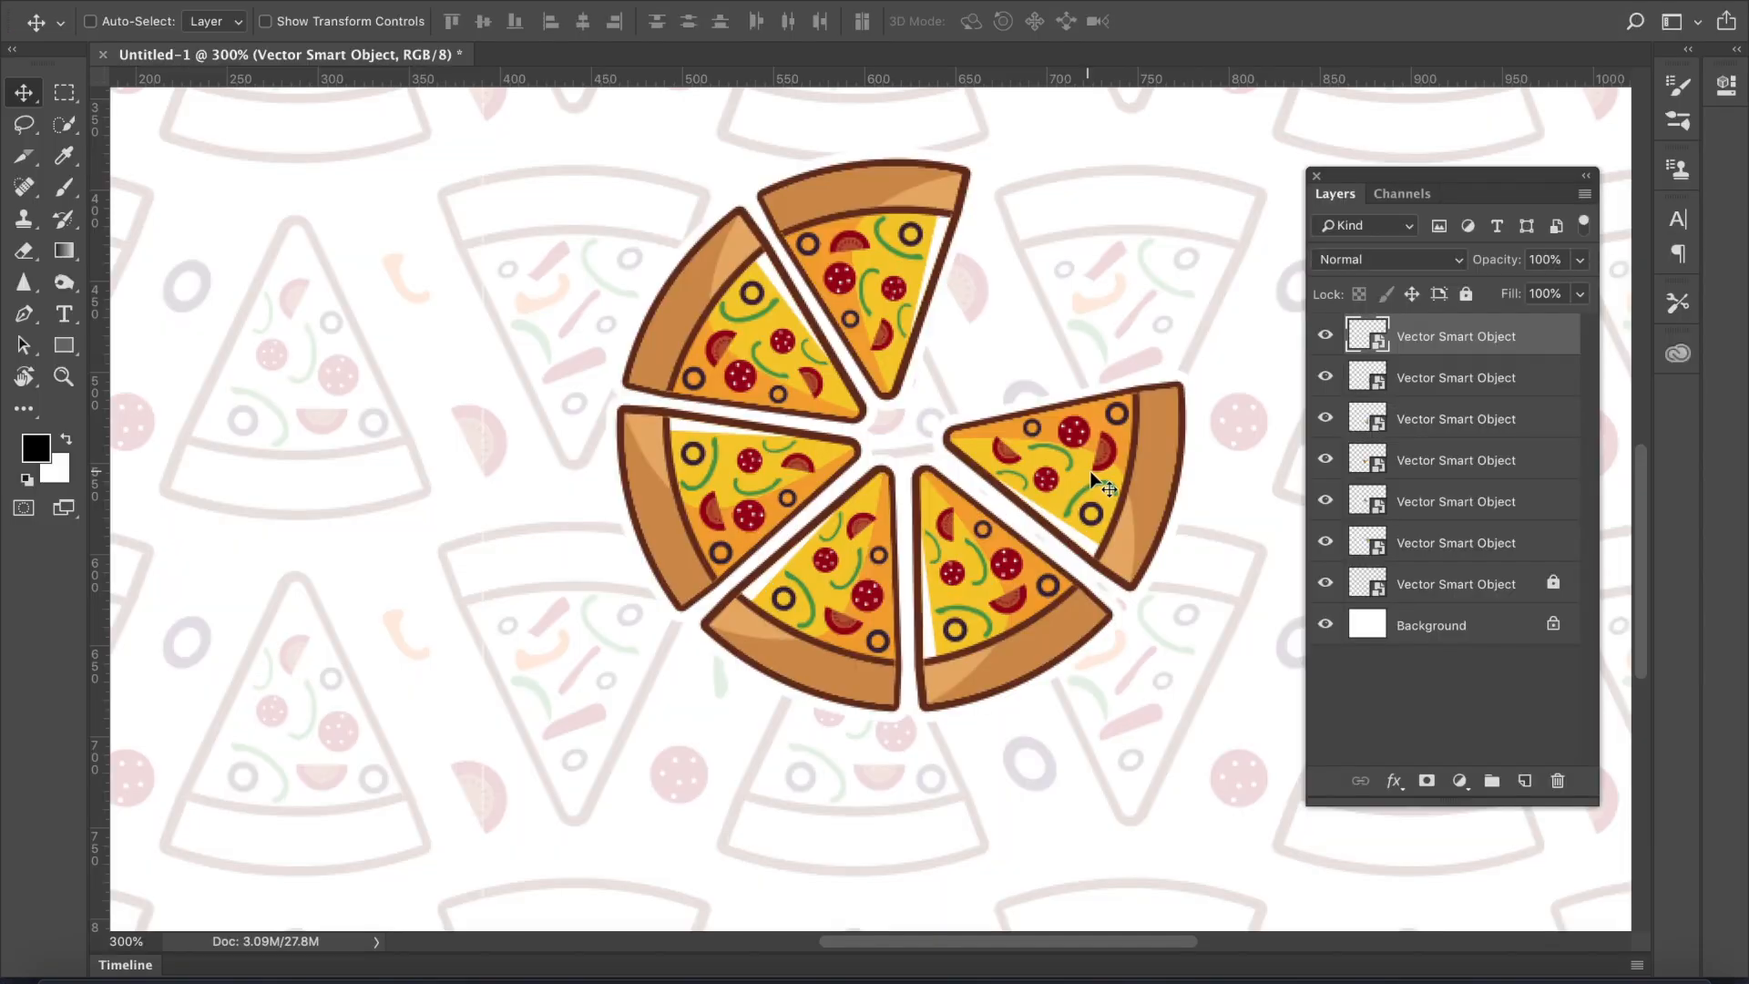
pyautogui.press('super+v')
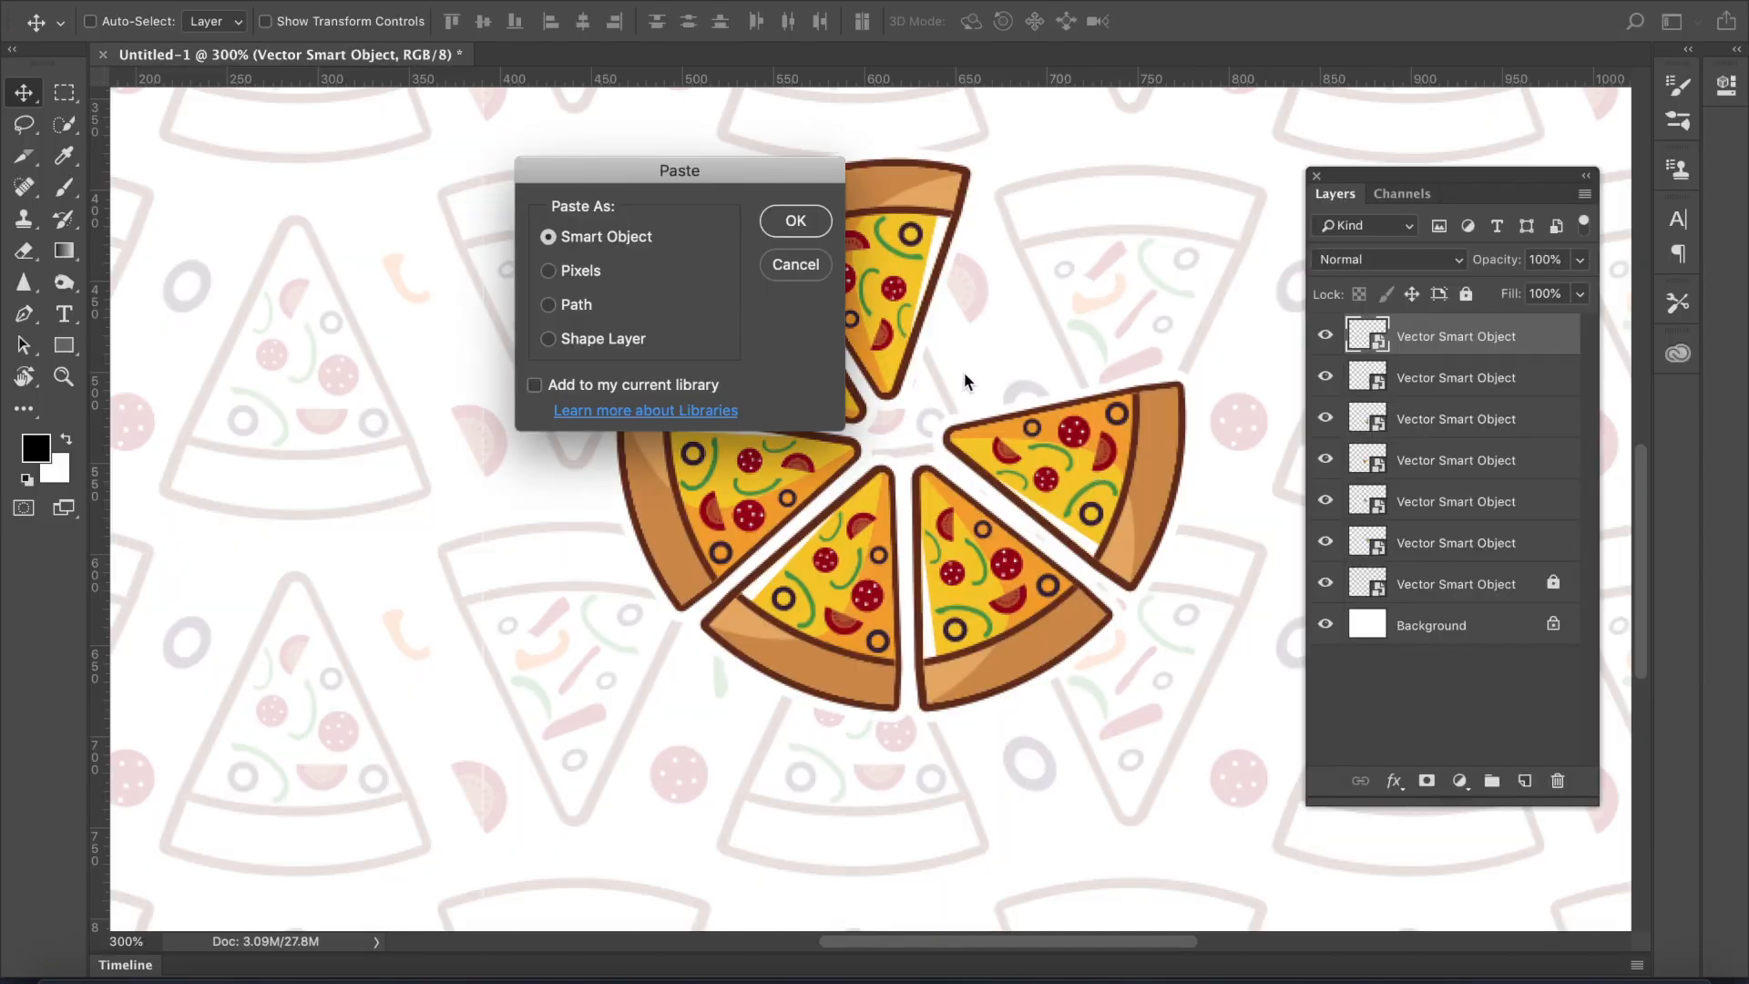
pyautogui.press('Return')
pyautogui.press('Return')
pyautogui.moveTo(922, 485); pyautogui.dragTo(1040, 329)
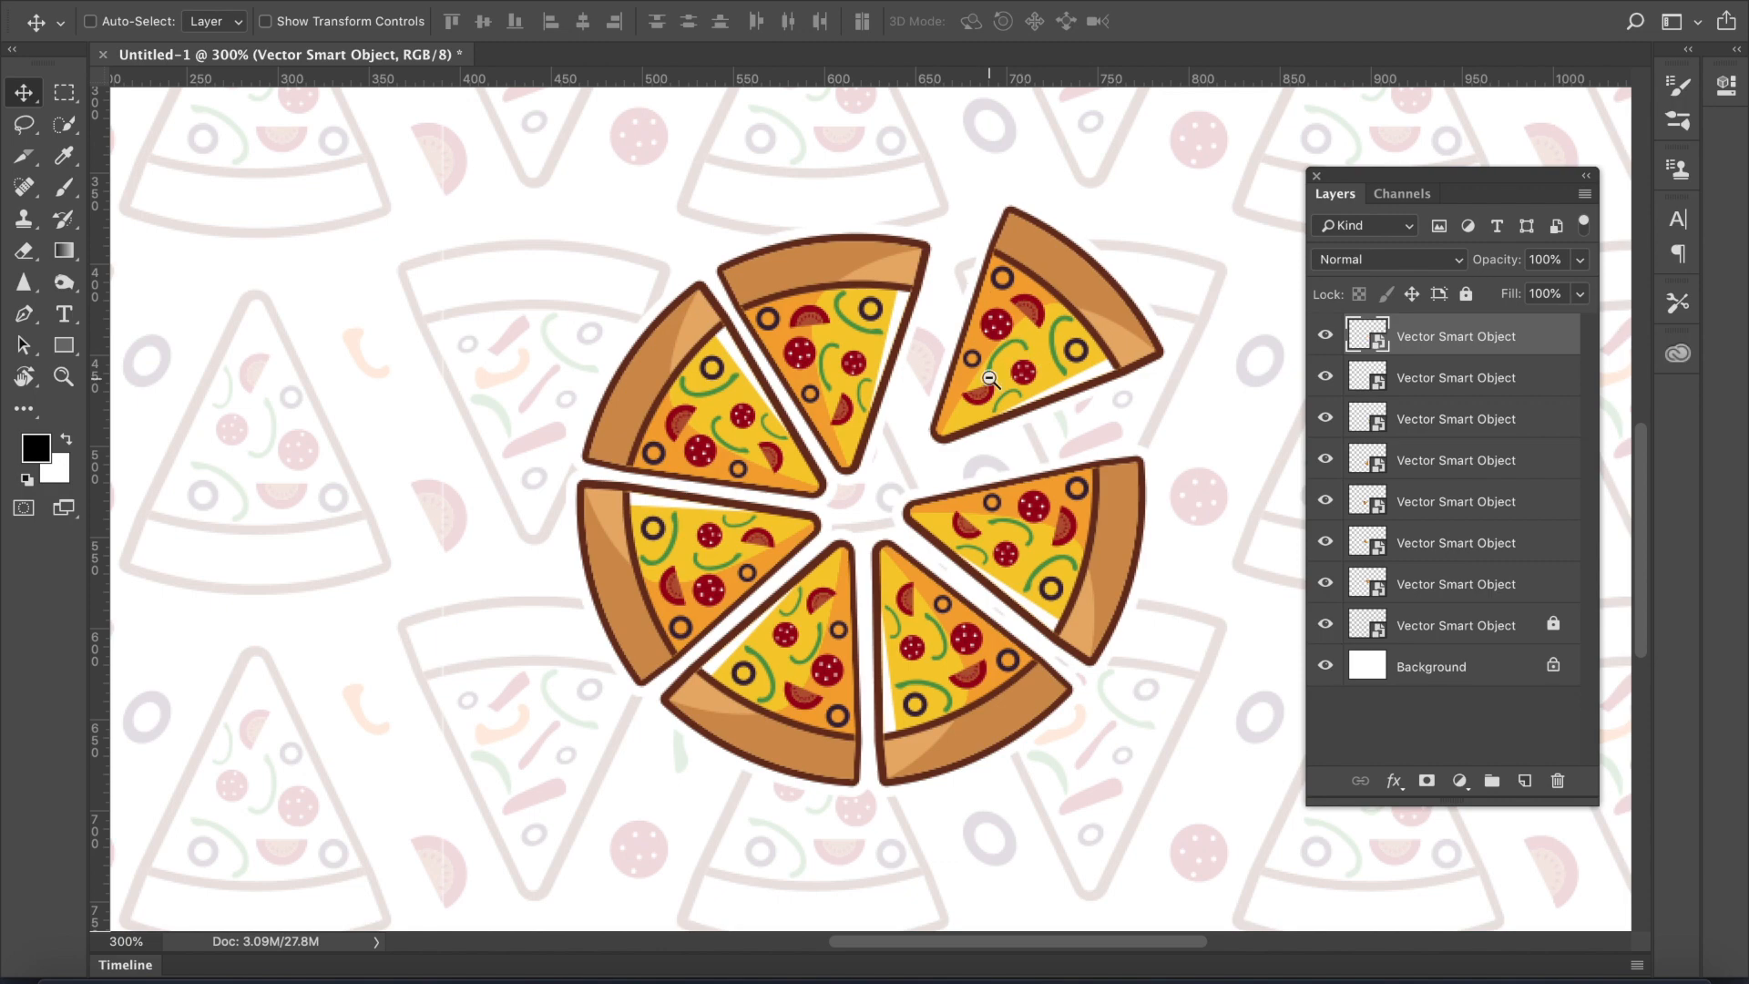
# - Select all seven slice layers and enlarge the pizza proportionally around the middle of the canvas
pyautogui.keyDown('alt'); pyautogui.click(989, 378); pyautogui.keyUp('alt')
pyautogui.keyDown('alt'); pyautogui.click(989, 378); pyautogui.keyUp('alt')
pyautogui.keyDown('alt'); pyautogui.click(989, 378); pyautogui.keyUp('alt')
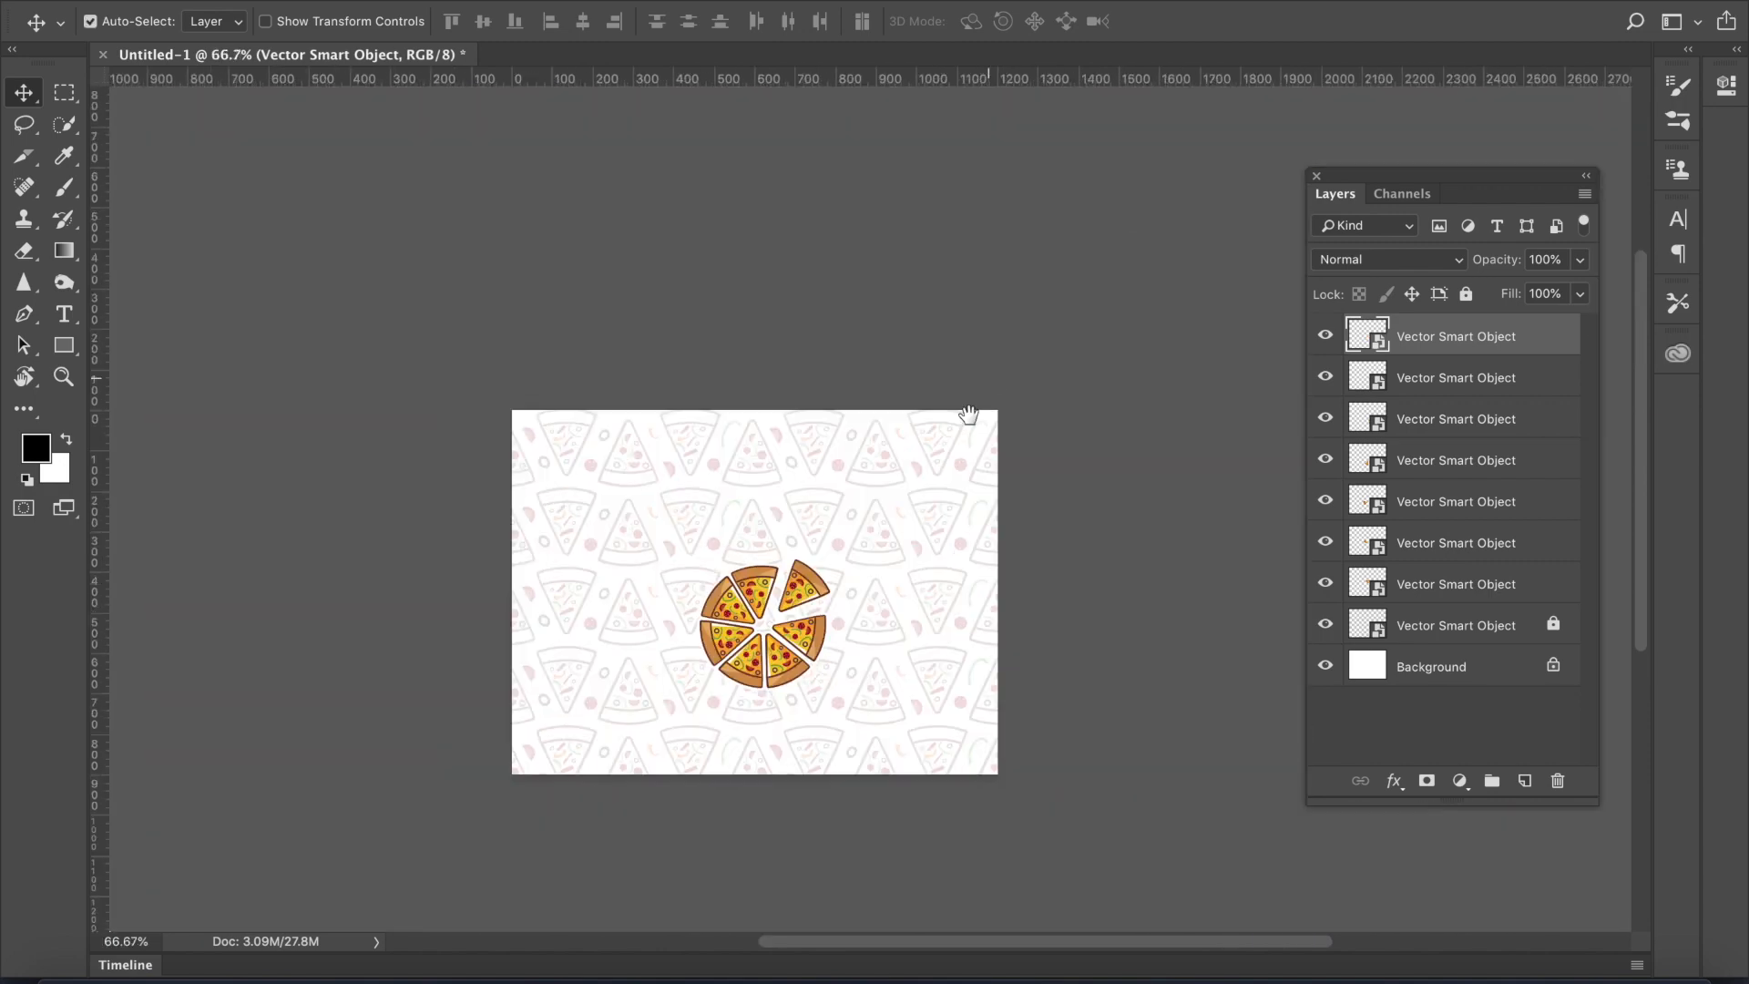
pyautogui.keyDown('shift'); pyautogui.click(1450, 579); pyautogui.keyUp('shift')
pyautogui.hotkey('ctrl', 't')
pyautogui.moveTo(832, 690); pyautogui.dragTo(807, 632)
pyautogui.press('Return')
# - Move the detached upper-right slice slightly closer to the rest of the pizza
pyautogui.keyDown('super'); pyautogui.click(1111, 617); pyautogui.keyUp('super')
pyautogui.press('super+plus')
pyautogui.press('super+plus')
pyautogui.keyDown('super'); pyautogui.click(989, 303); pyautogui.keyUp('super')
pyautogui.moveTo(988, 304); pyautogui.dragTo(966, 333)
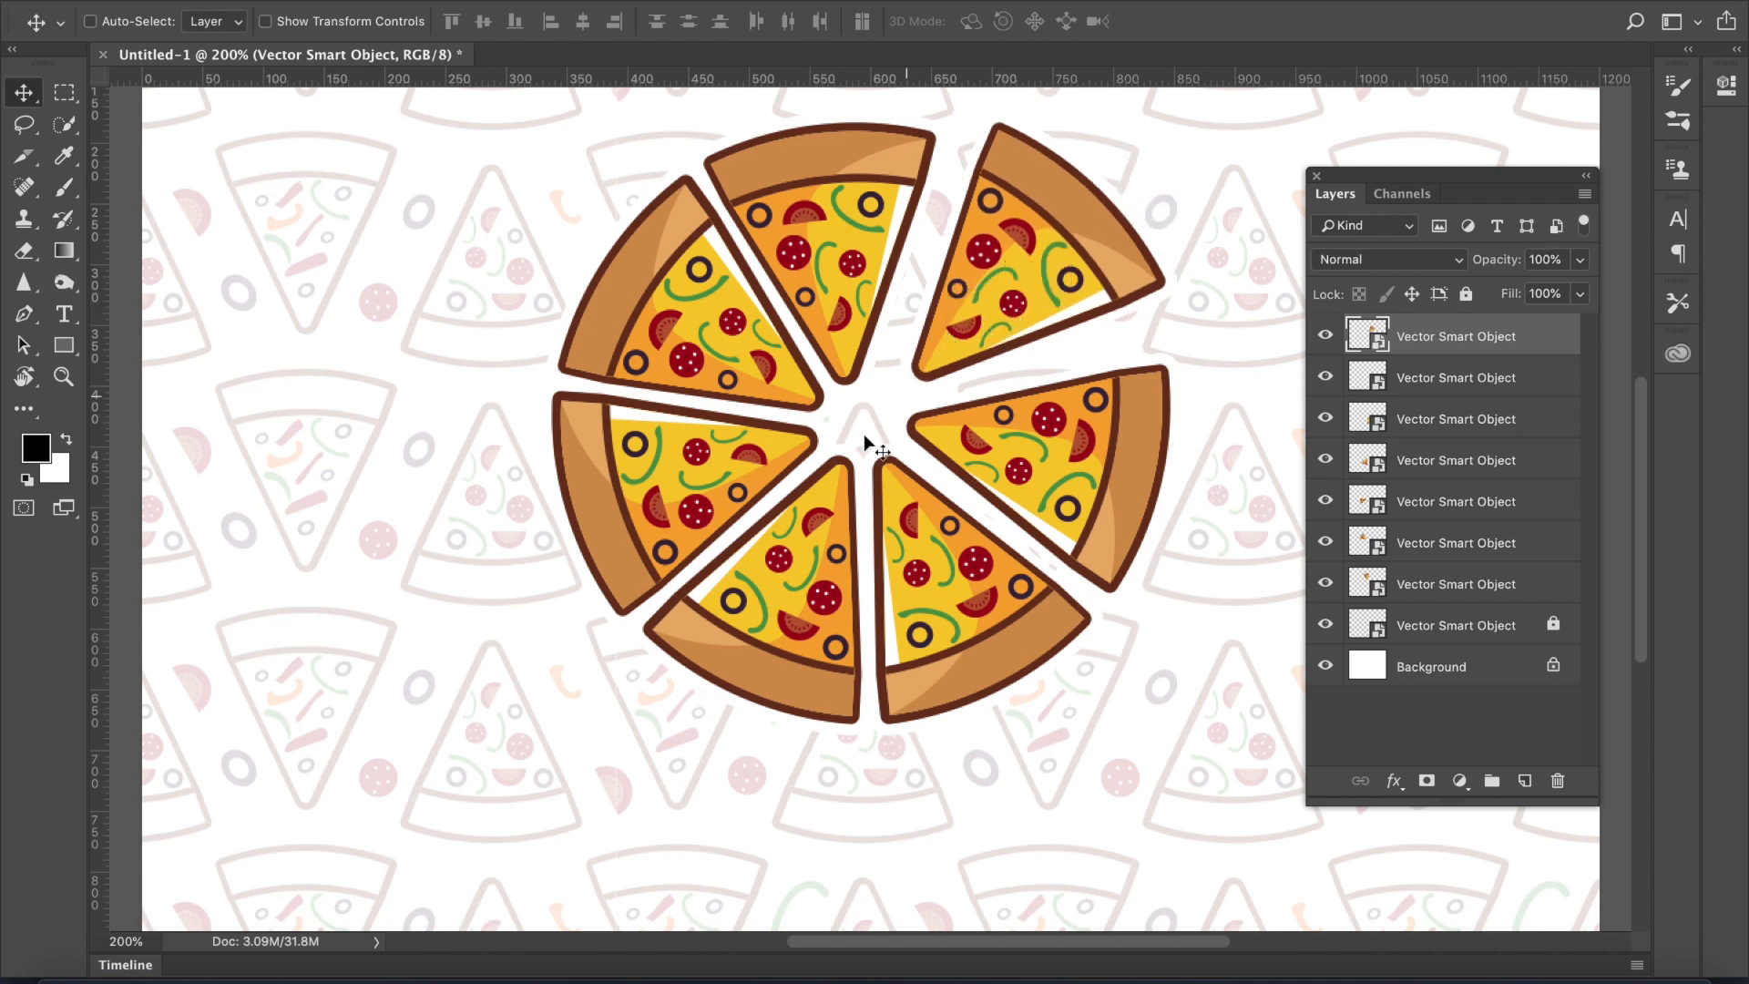
# - Nudge the right-hand slice down to even out the gaps, and select the detached upper-right slice
pyautogui.keyDown('super'); pyautogui.click(1038, 485); pyautogui.keyUp('super')
pyautogui.press('Down')
pyautogui.press('Down')
pyautogui.press('Down')
pyautogui.press('Down')
pyautogui.press('Down')
pyautogui.press('Up')
pyautogui.press('Down')
pyautogui.press('super+minus')
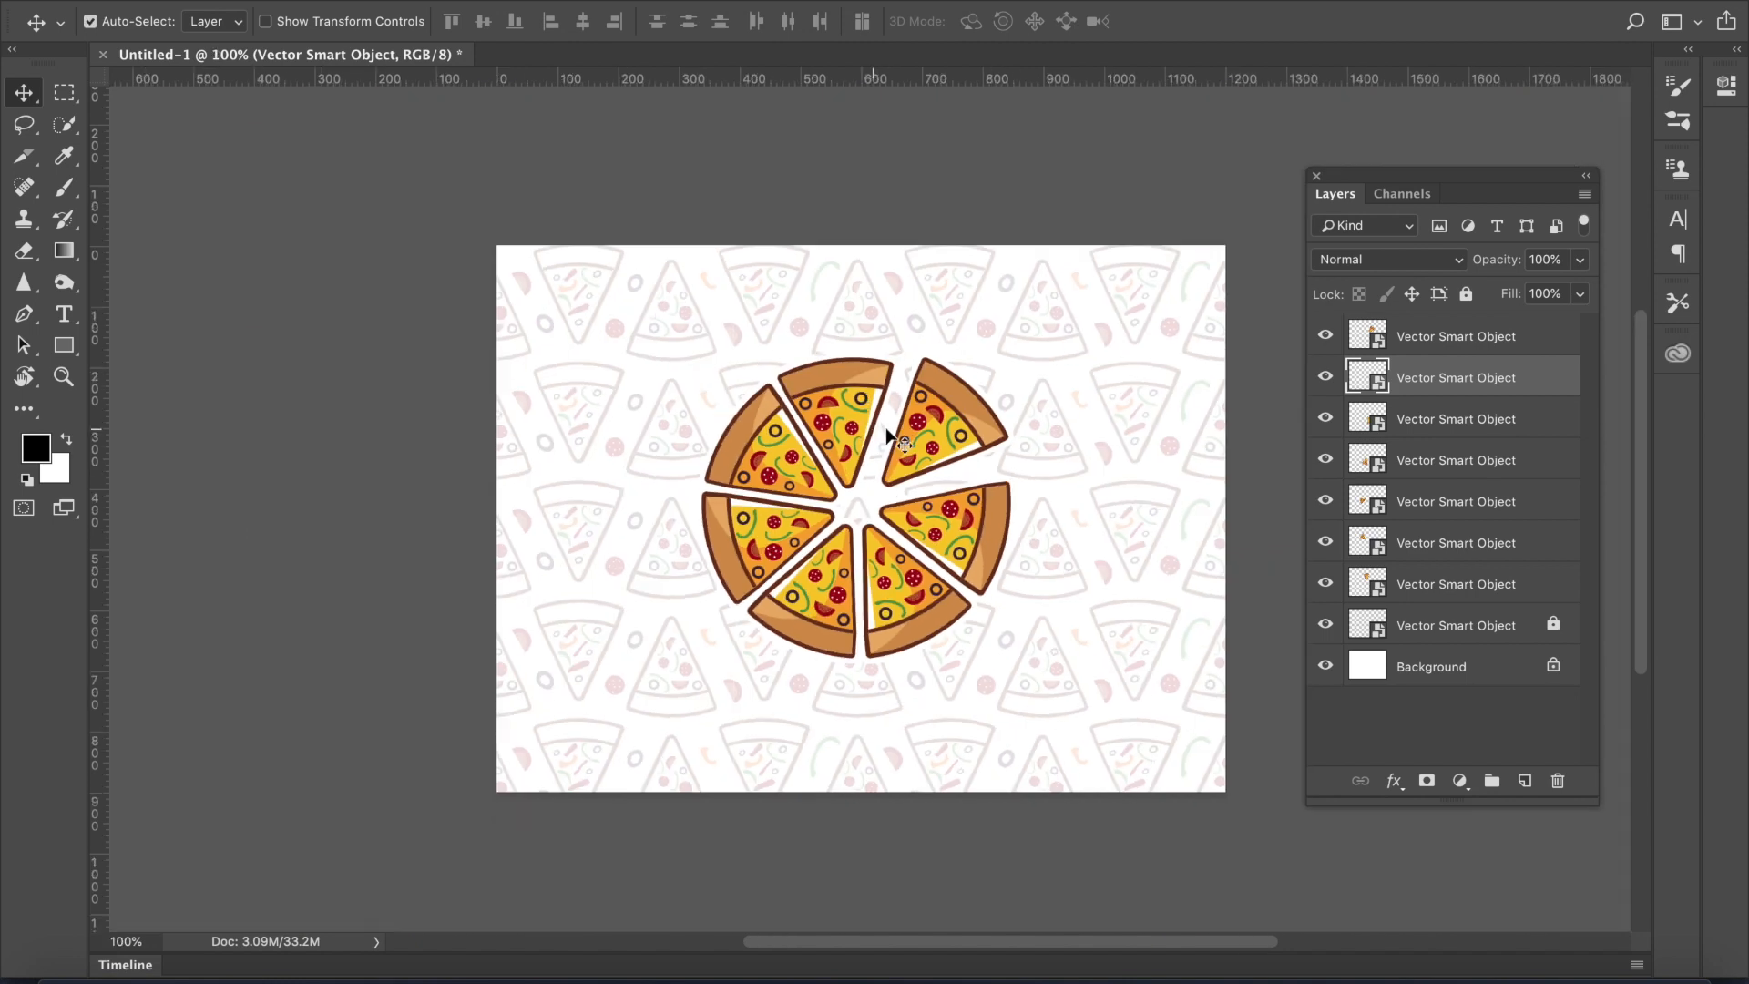
pyautogui.click(902, 443)
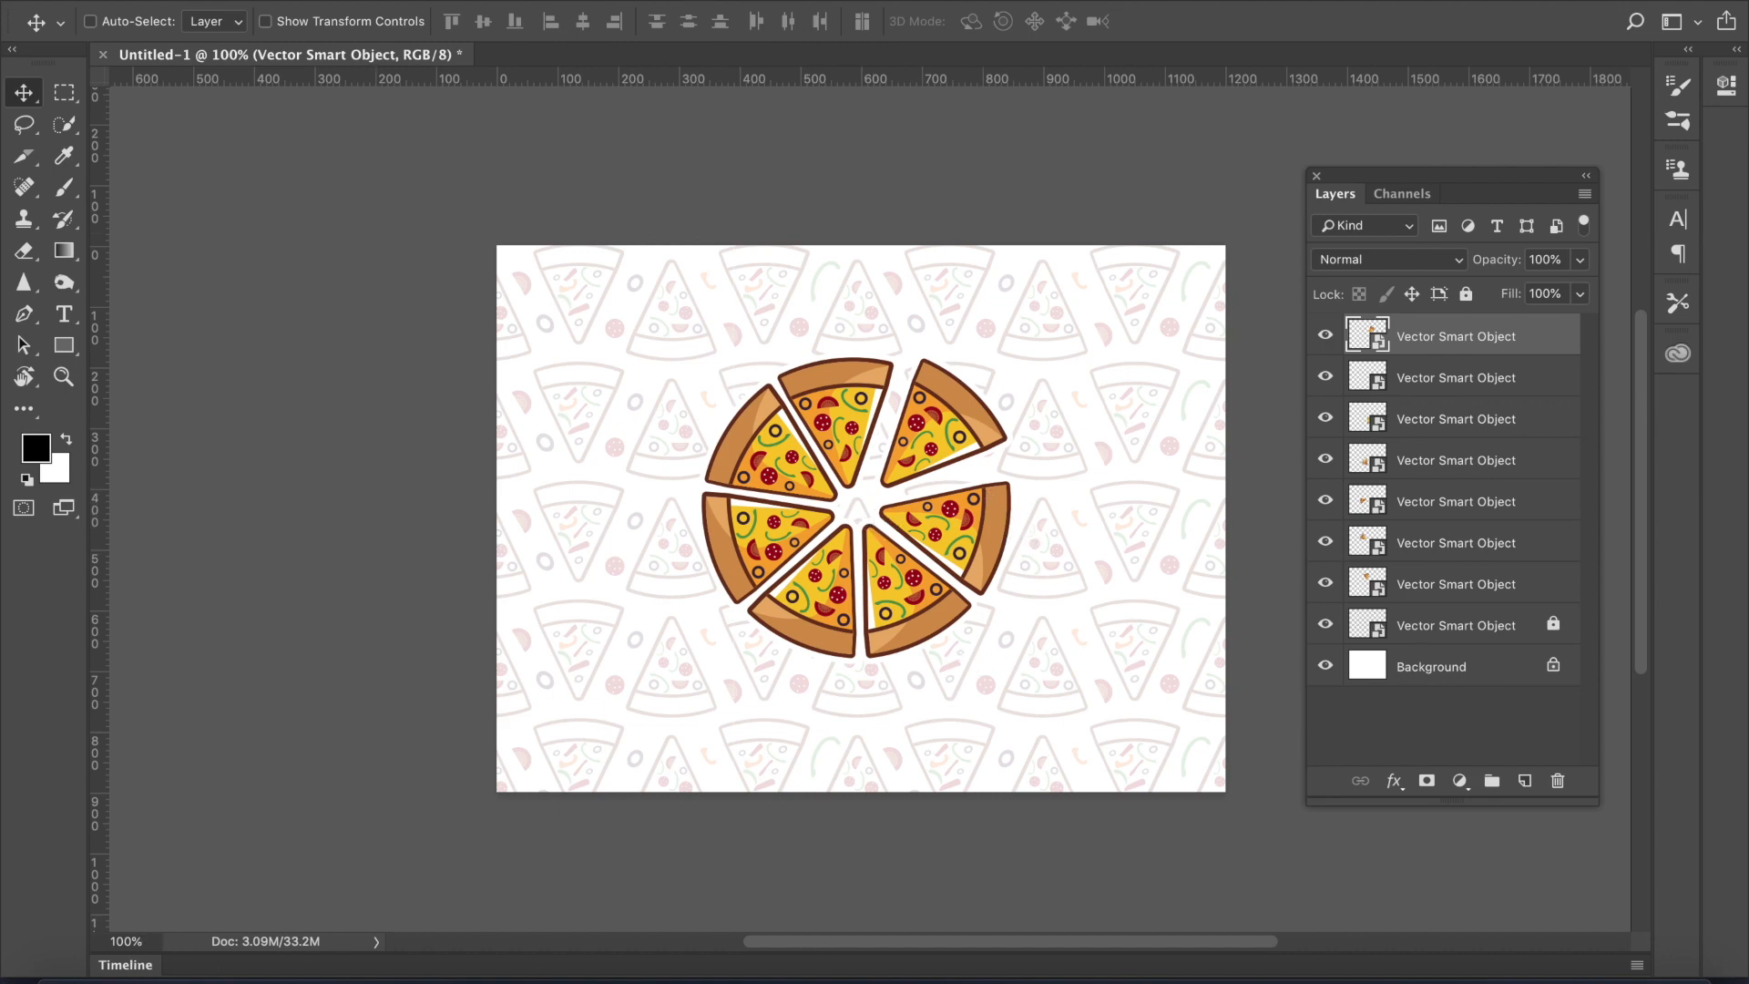
# - Open the Timeline and select the lowest slice layer, toggling its visibility to check which slice it holds
pyautogui.click(765, 1)
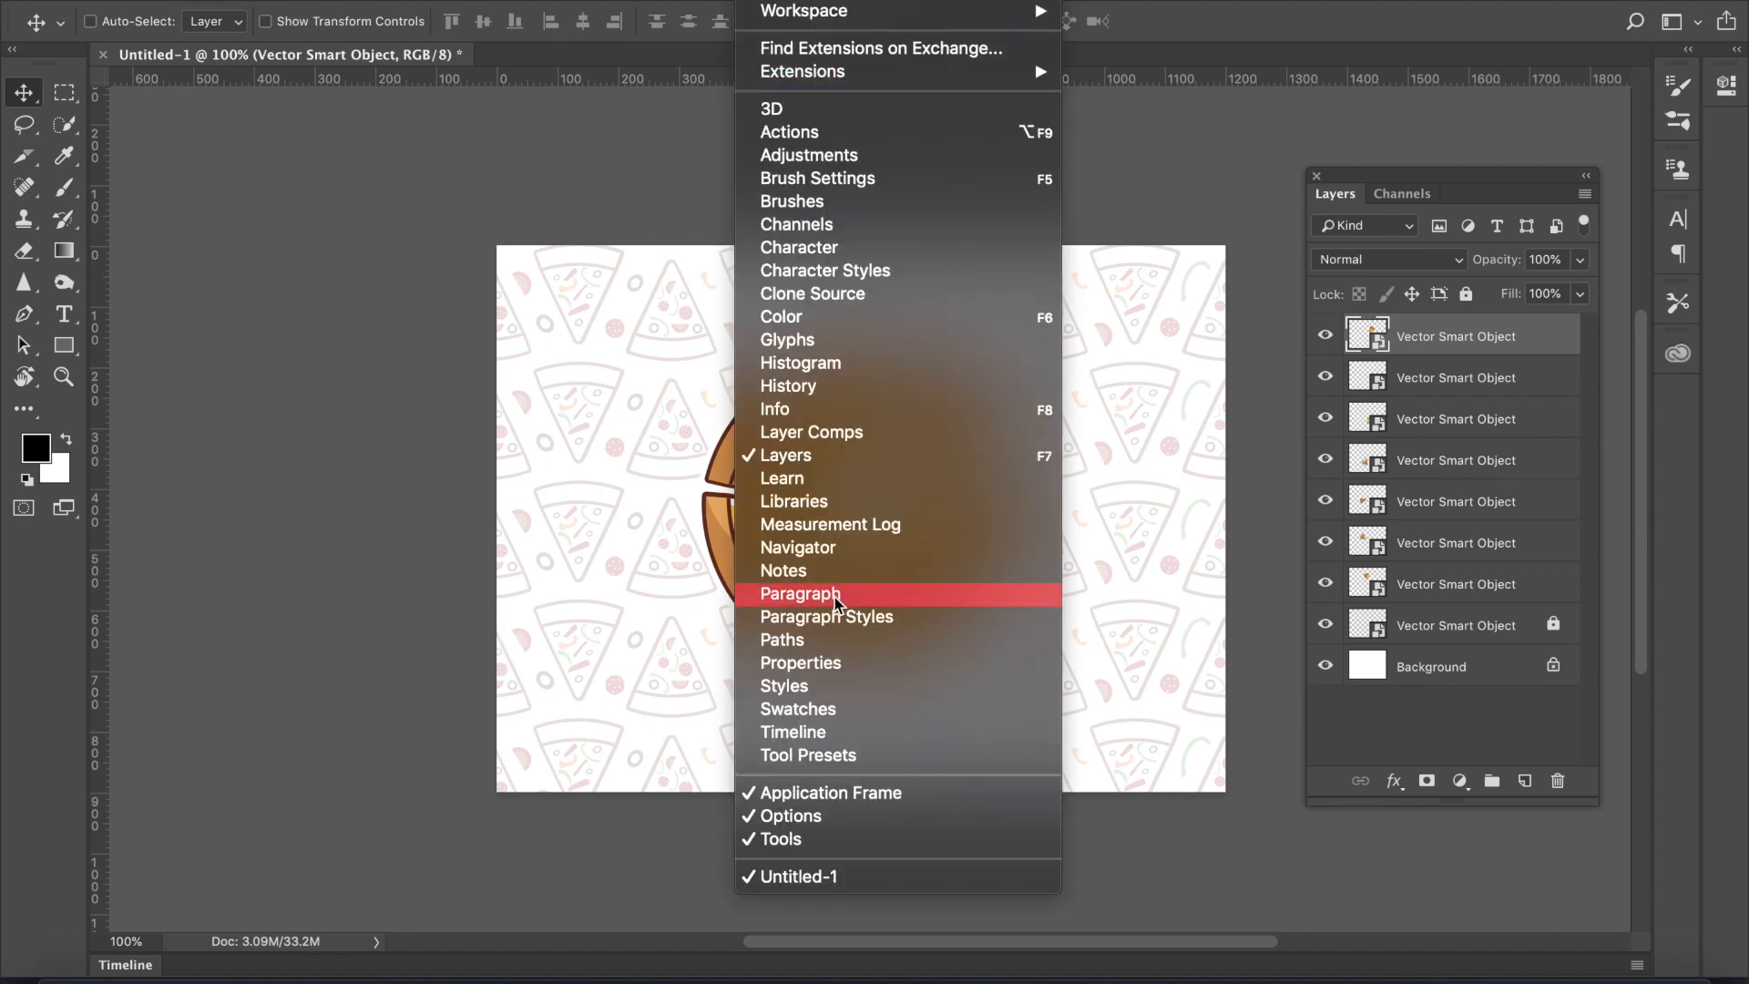
pyautogui.click(794, 734)
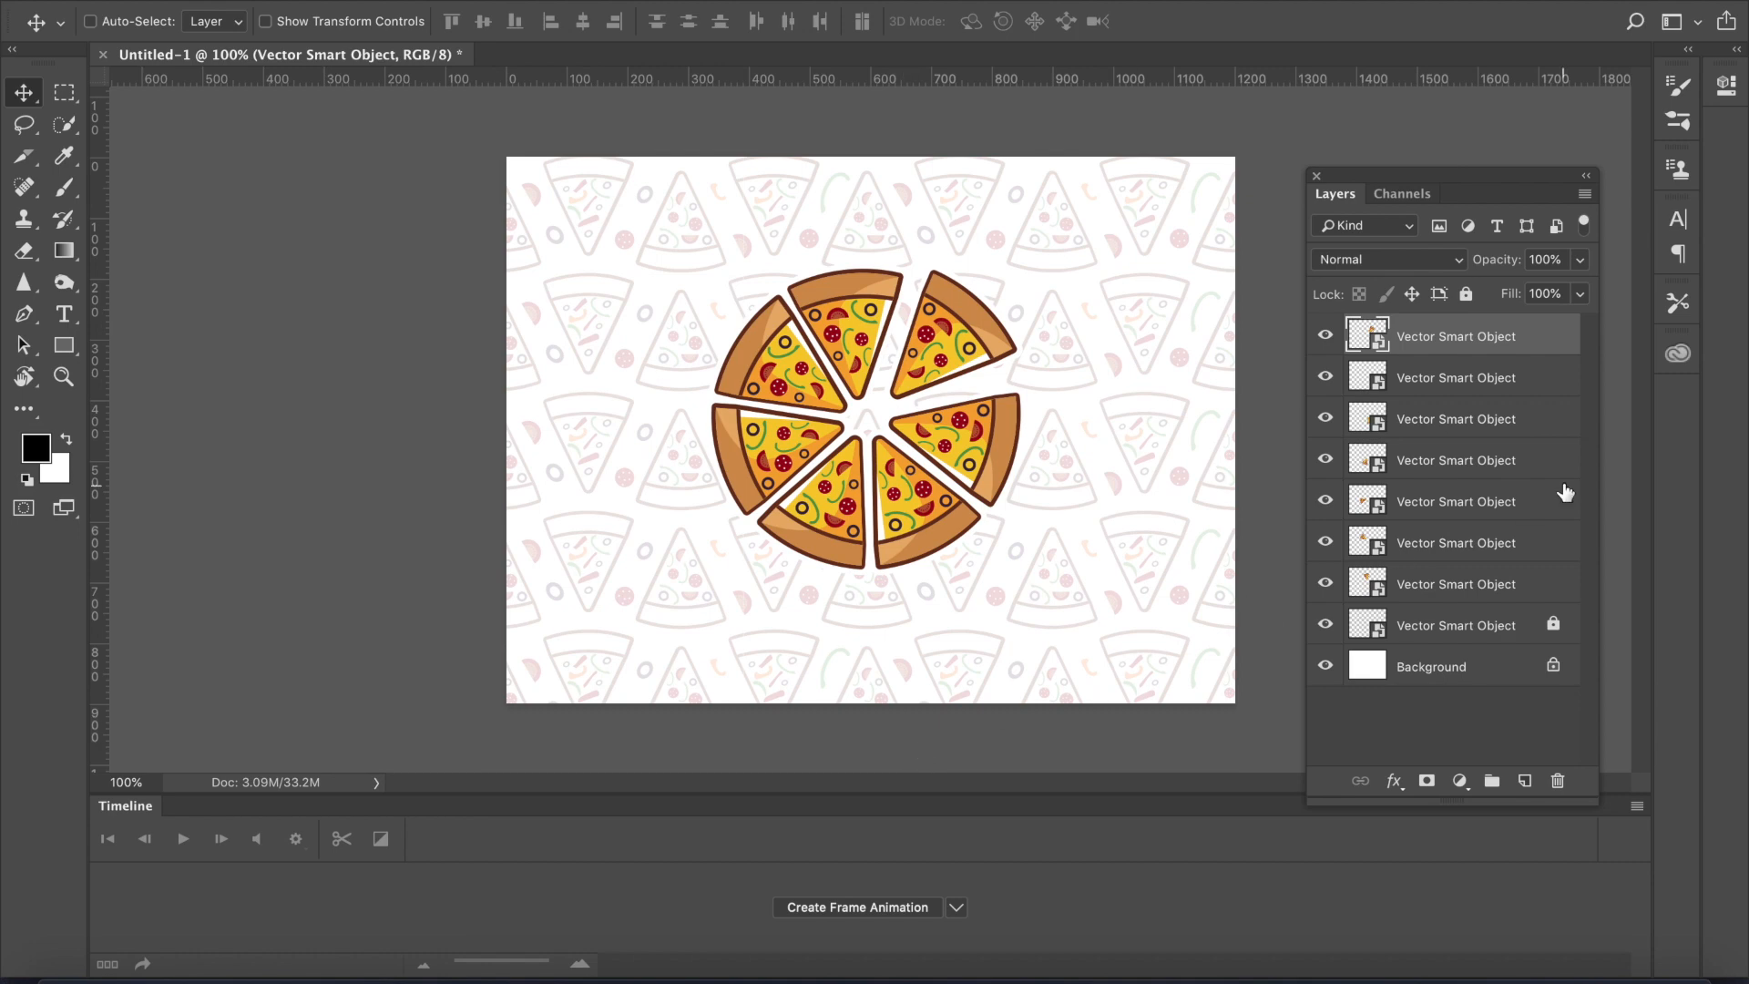
pyautogui.click(1458, 584)
pyautogui.click(1326, 584)
pyautogui.click(1325, 584)
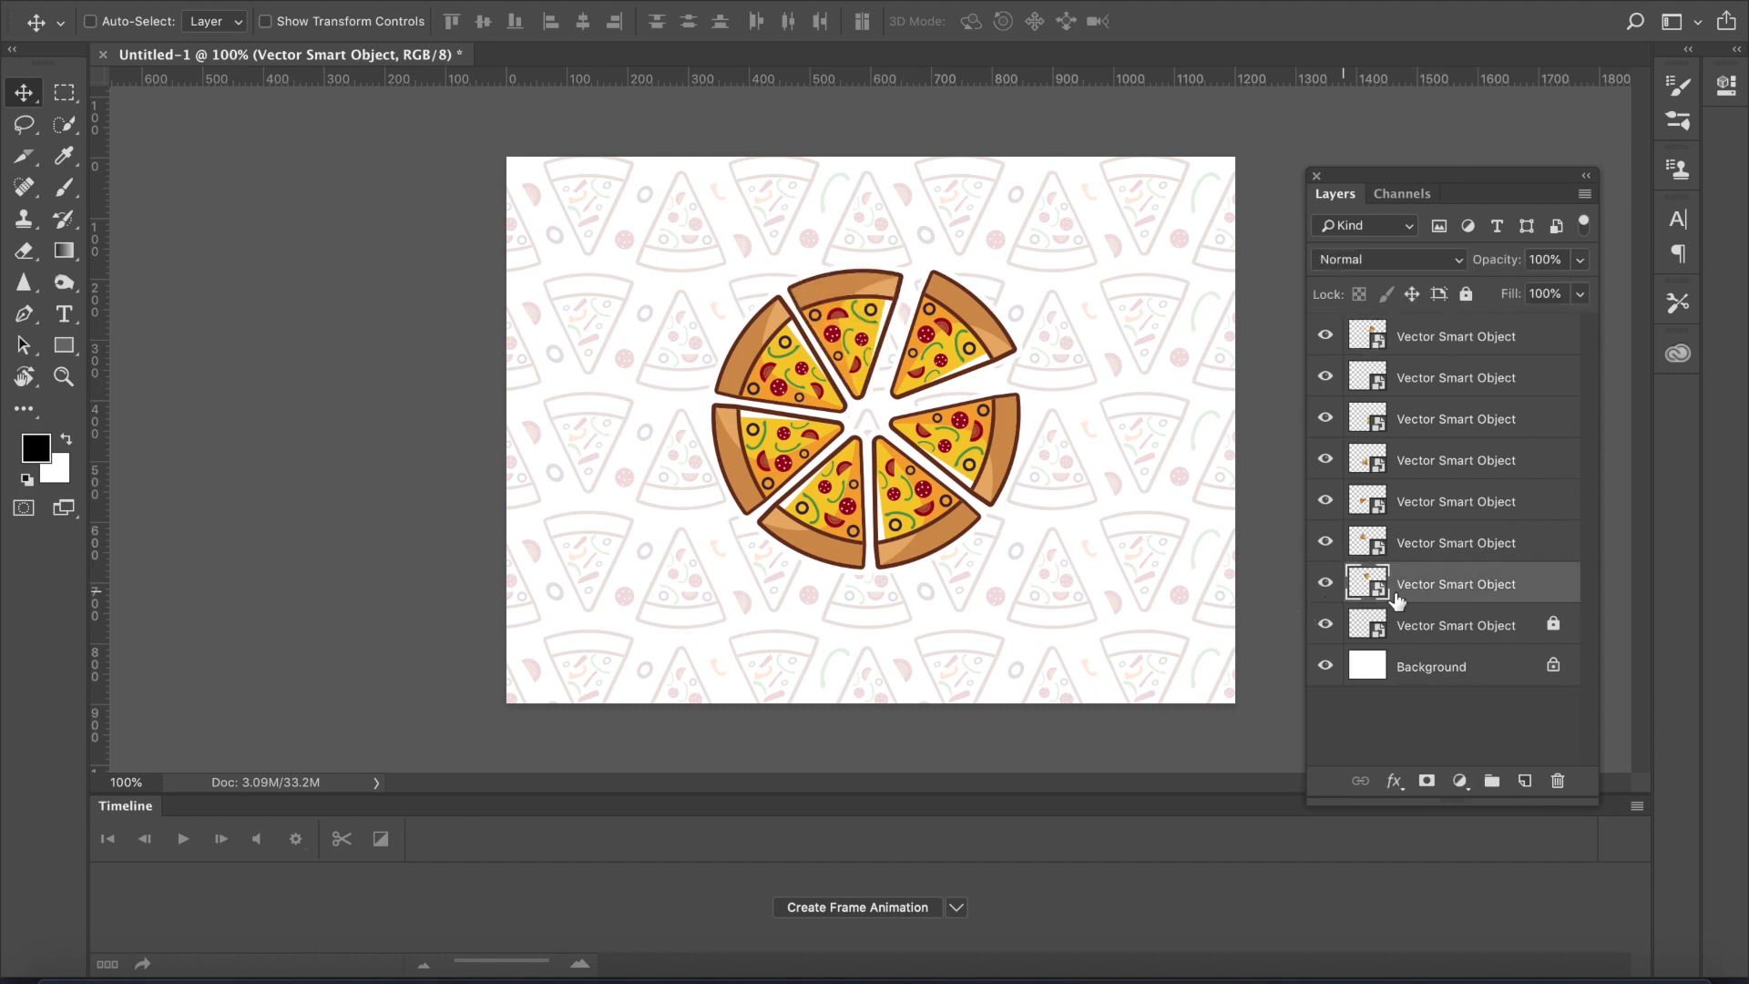
# - Create a frame animation and hide every slice except the top one in frame 1
pyautogui.click(957, 908)
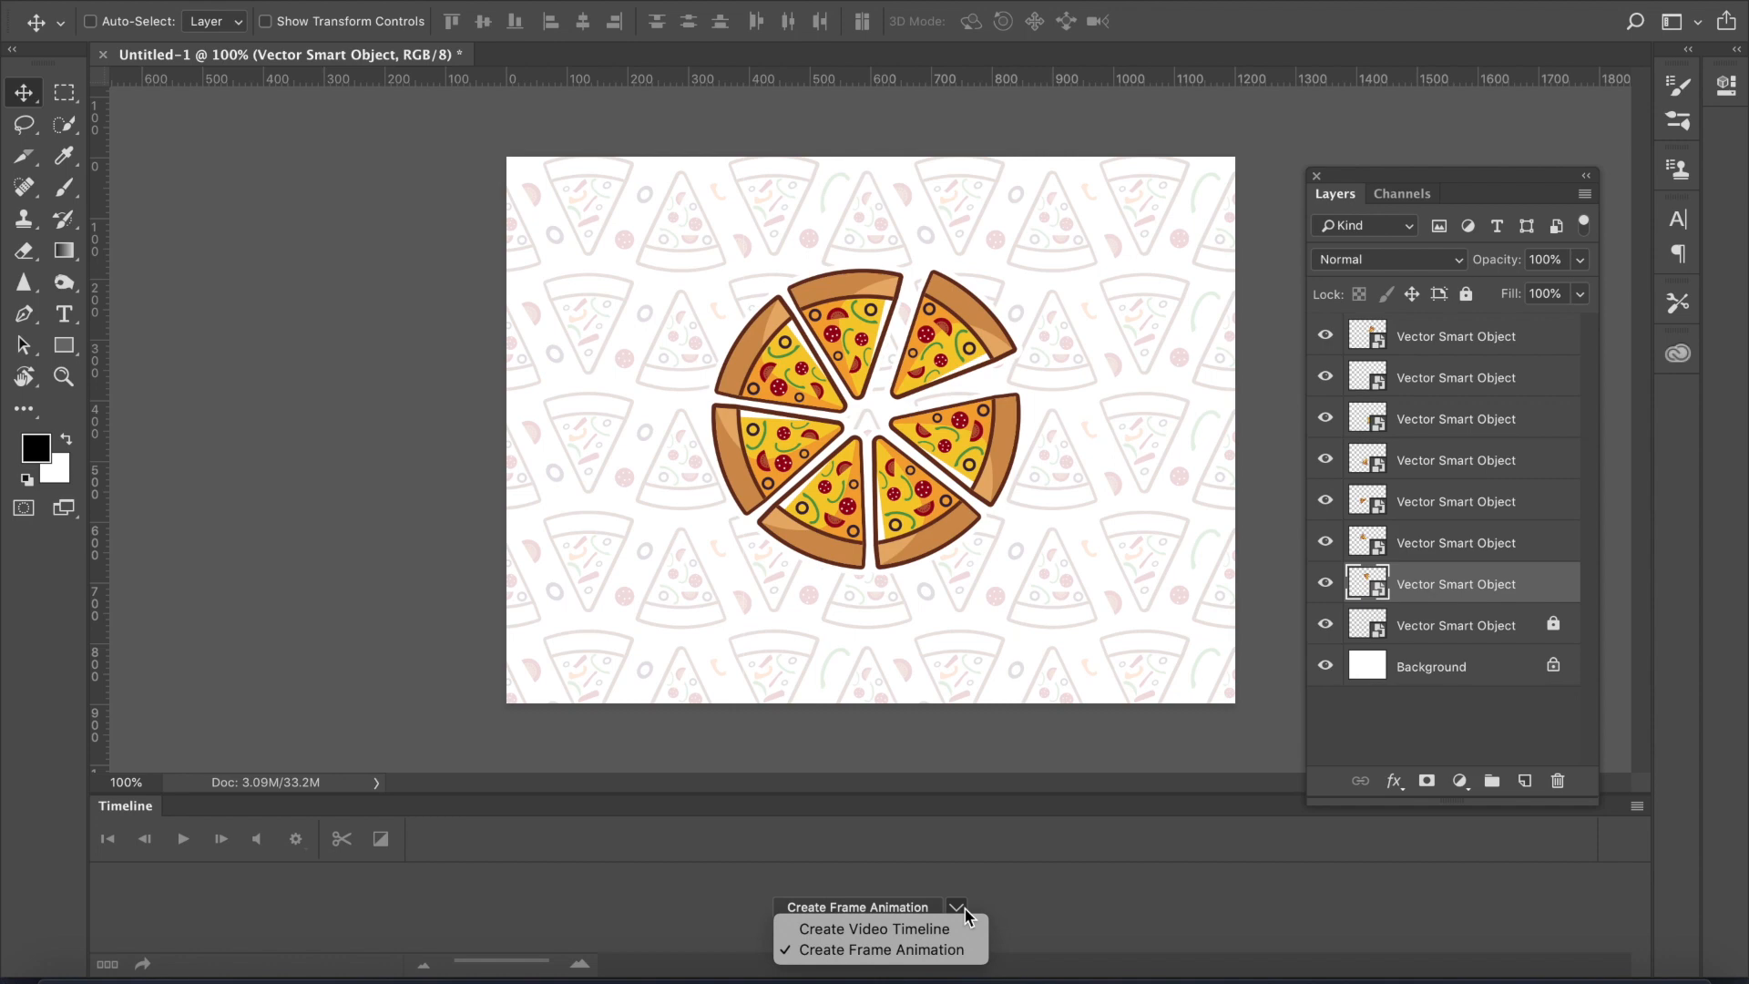
pyautogui.click(888, 950)
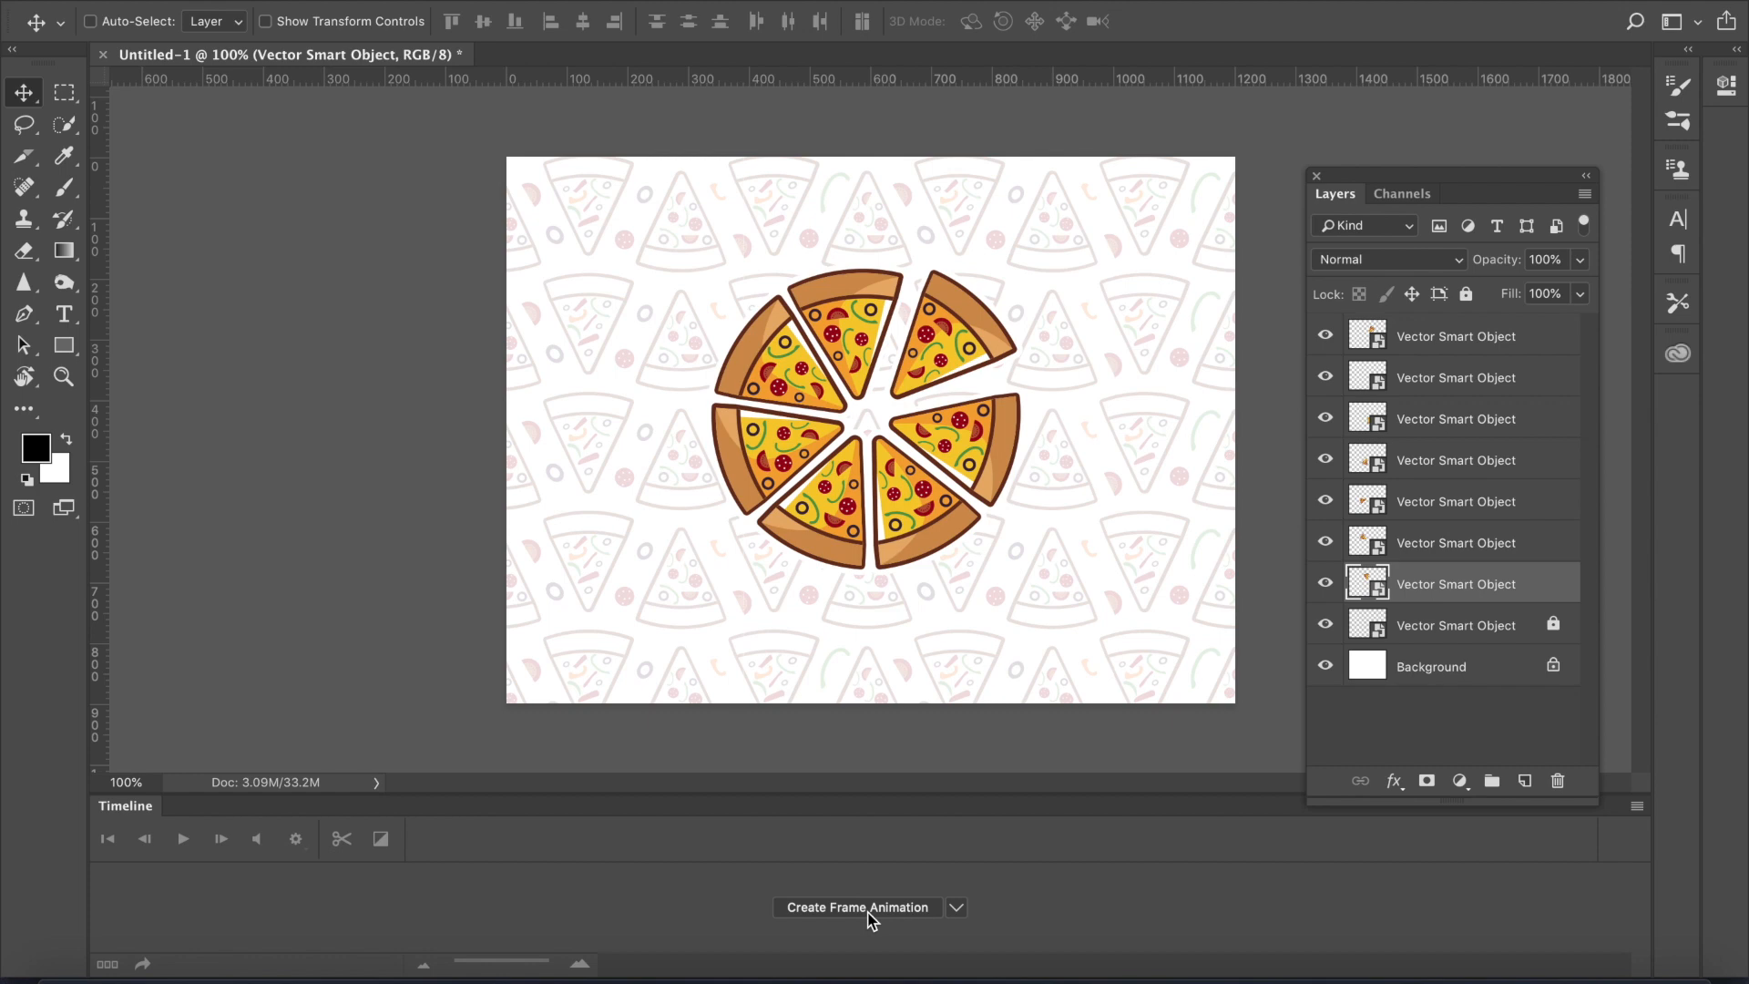
pyautogui.click(868, 909)
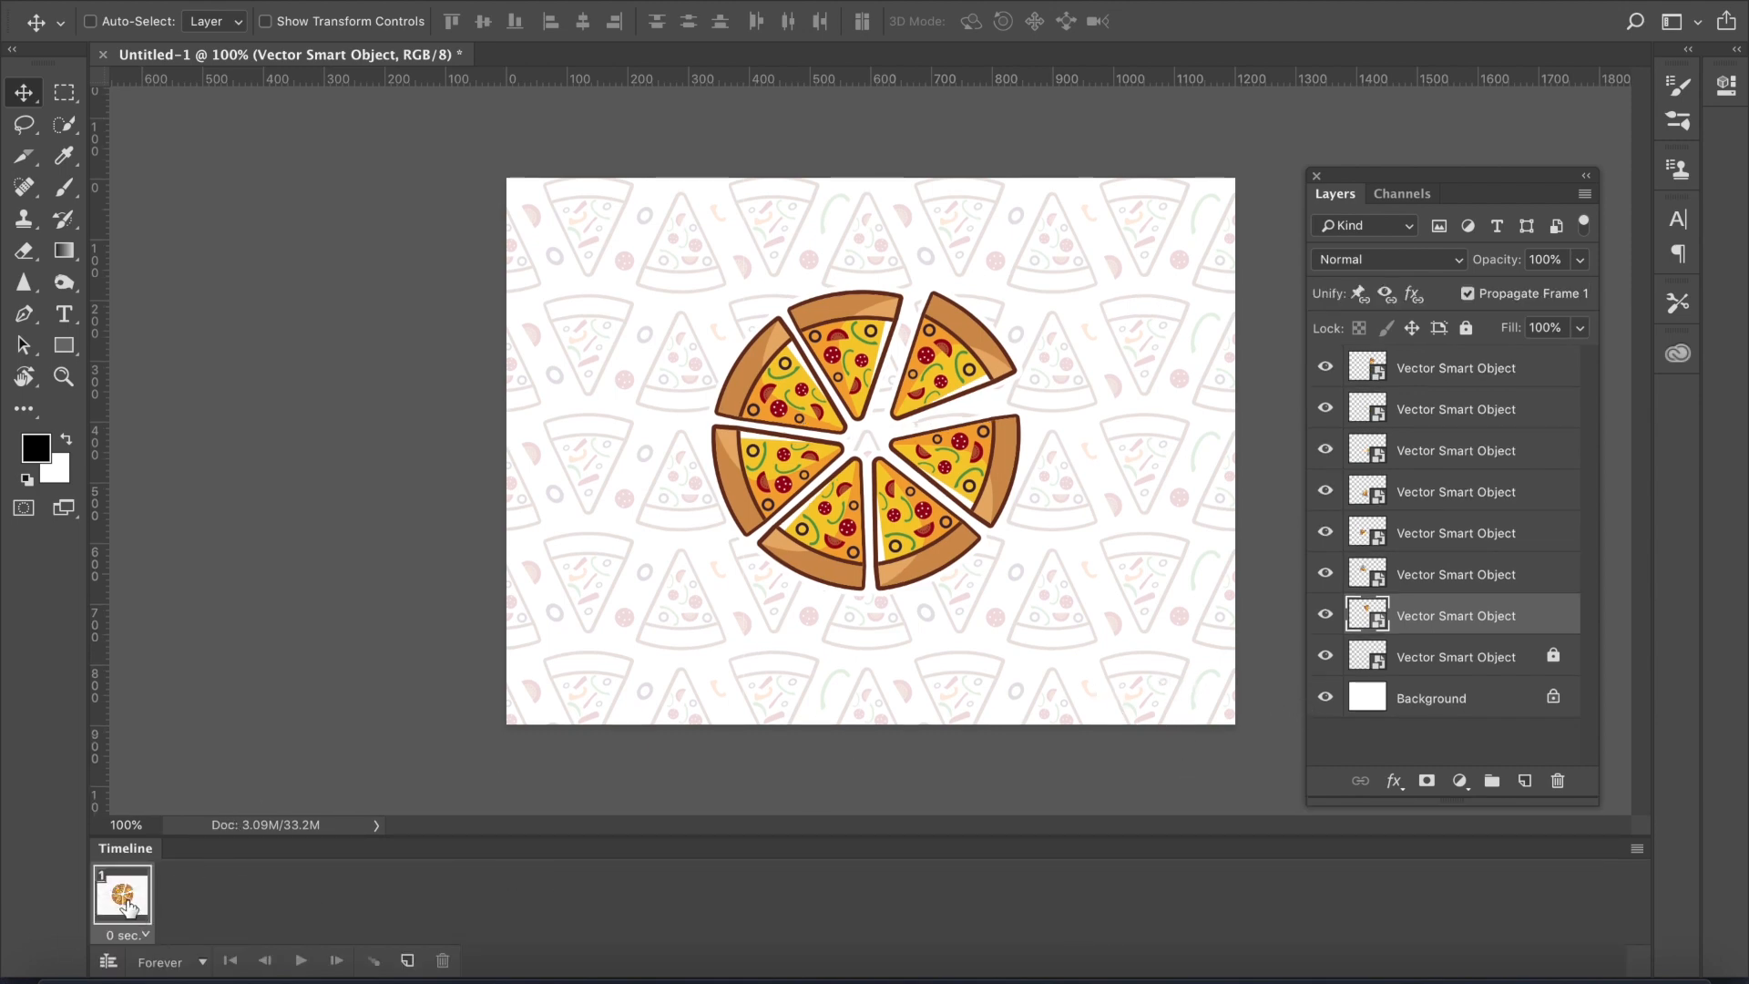
pyautogui.moveTo(1327, 569); pyautogui.dragTo(1332, 413)
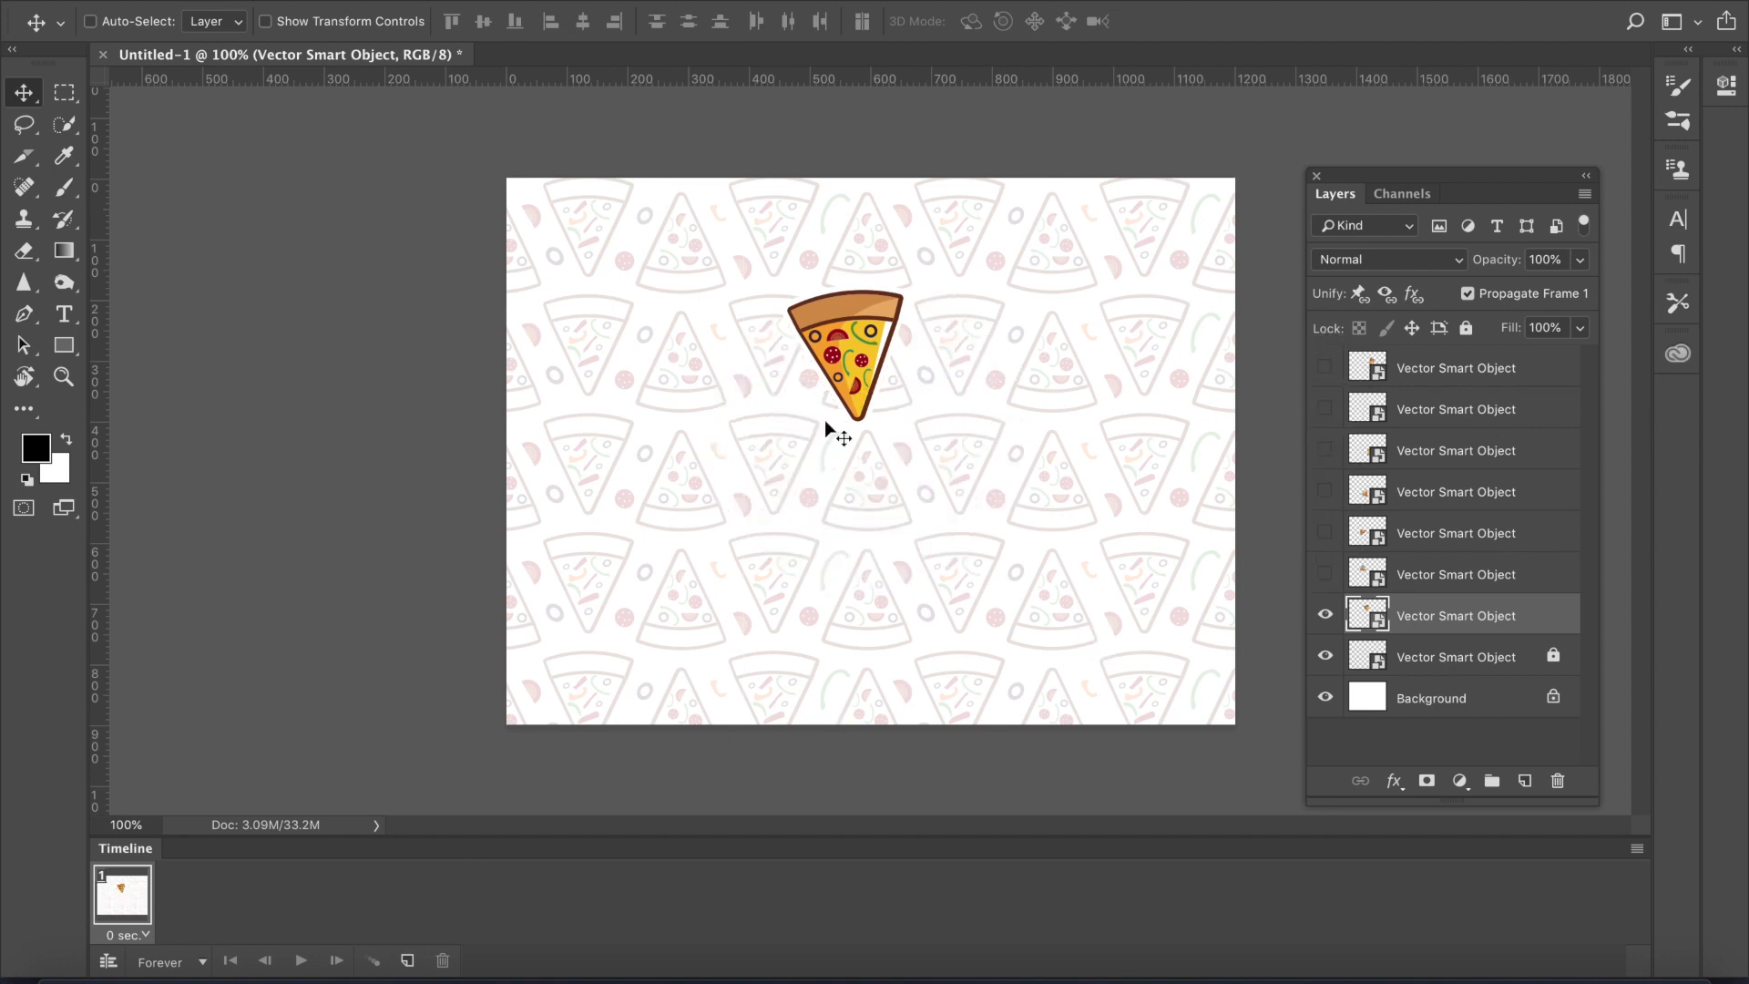
# - Add frame 2 showing only the upper-left slice and frame 3 showing only the left slice
pyautogui.click(407, 960)
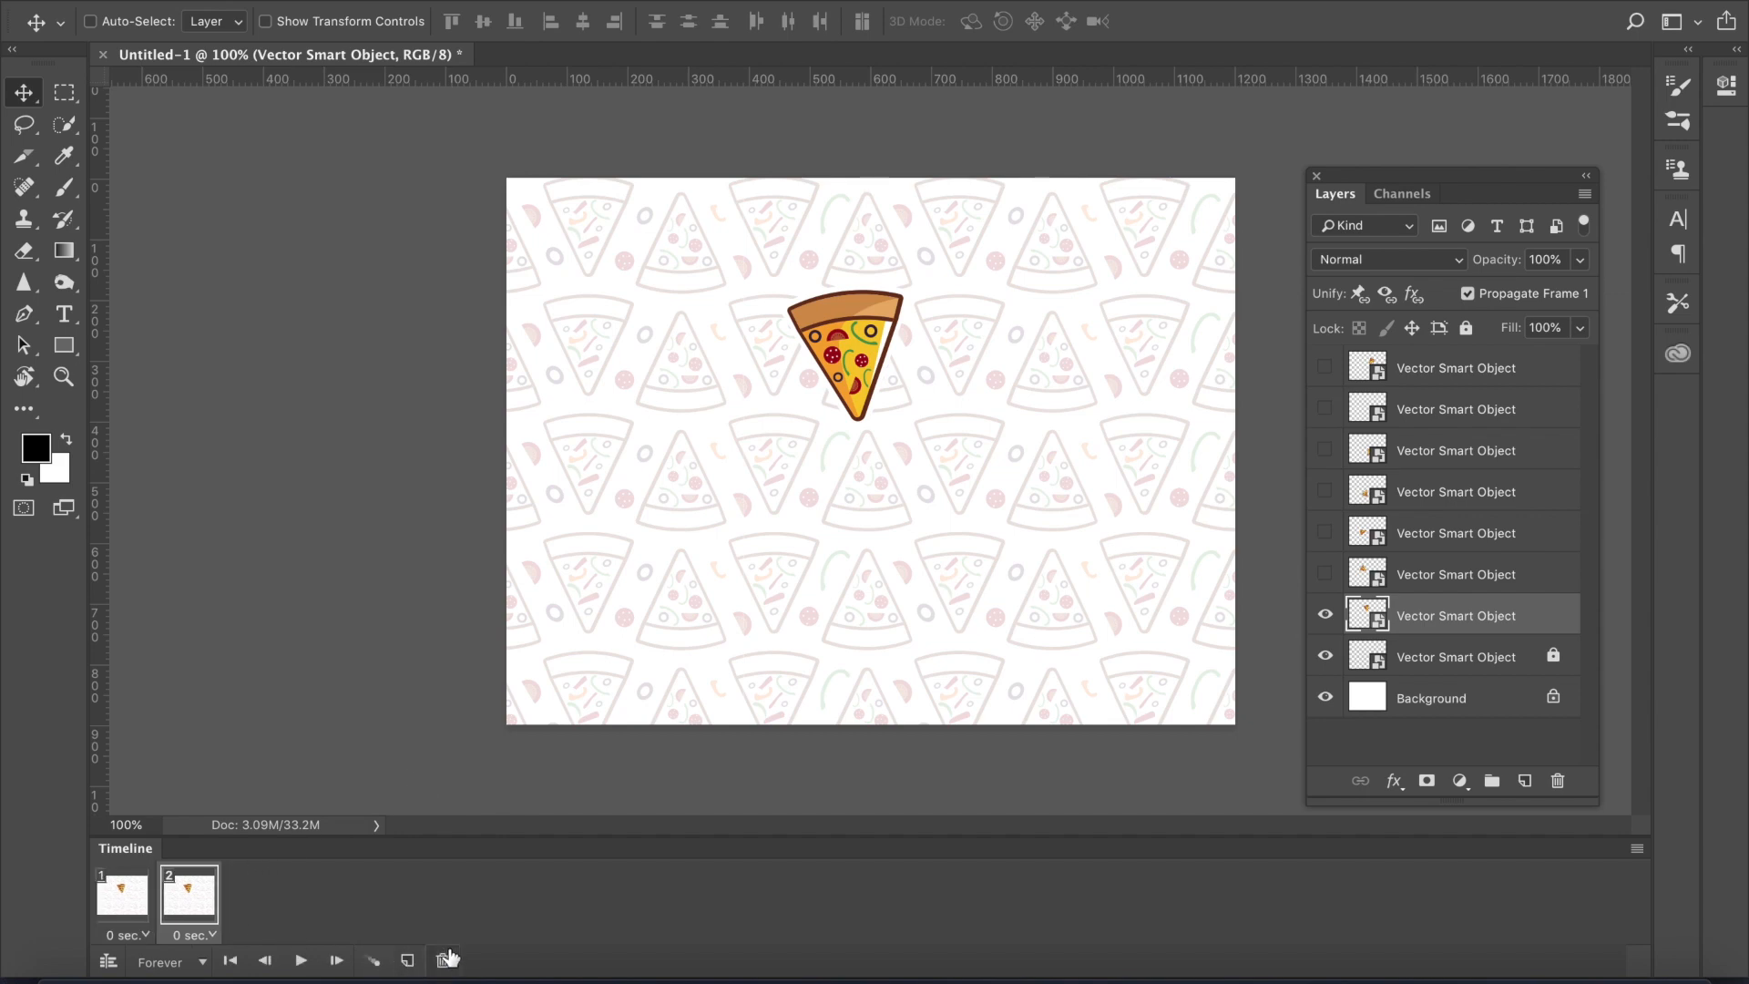
pyautogui.click(1325, 617)
pyautogui.click(1326, 575)
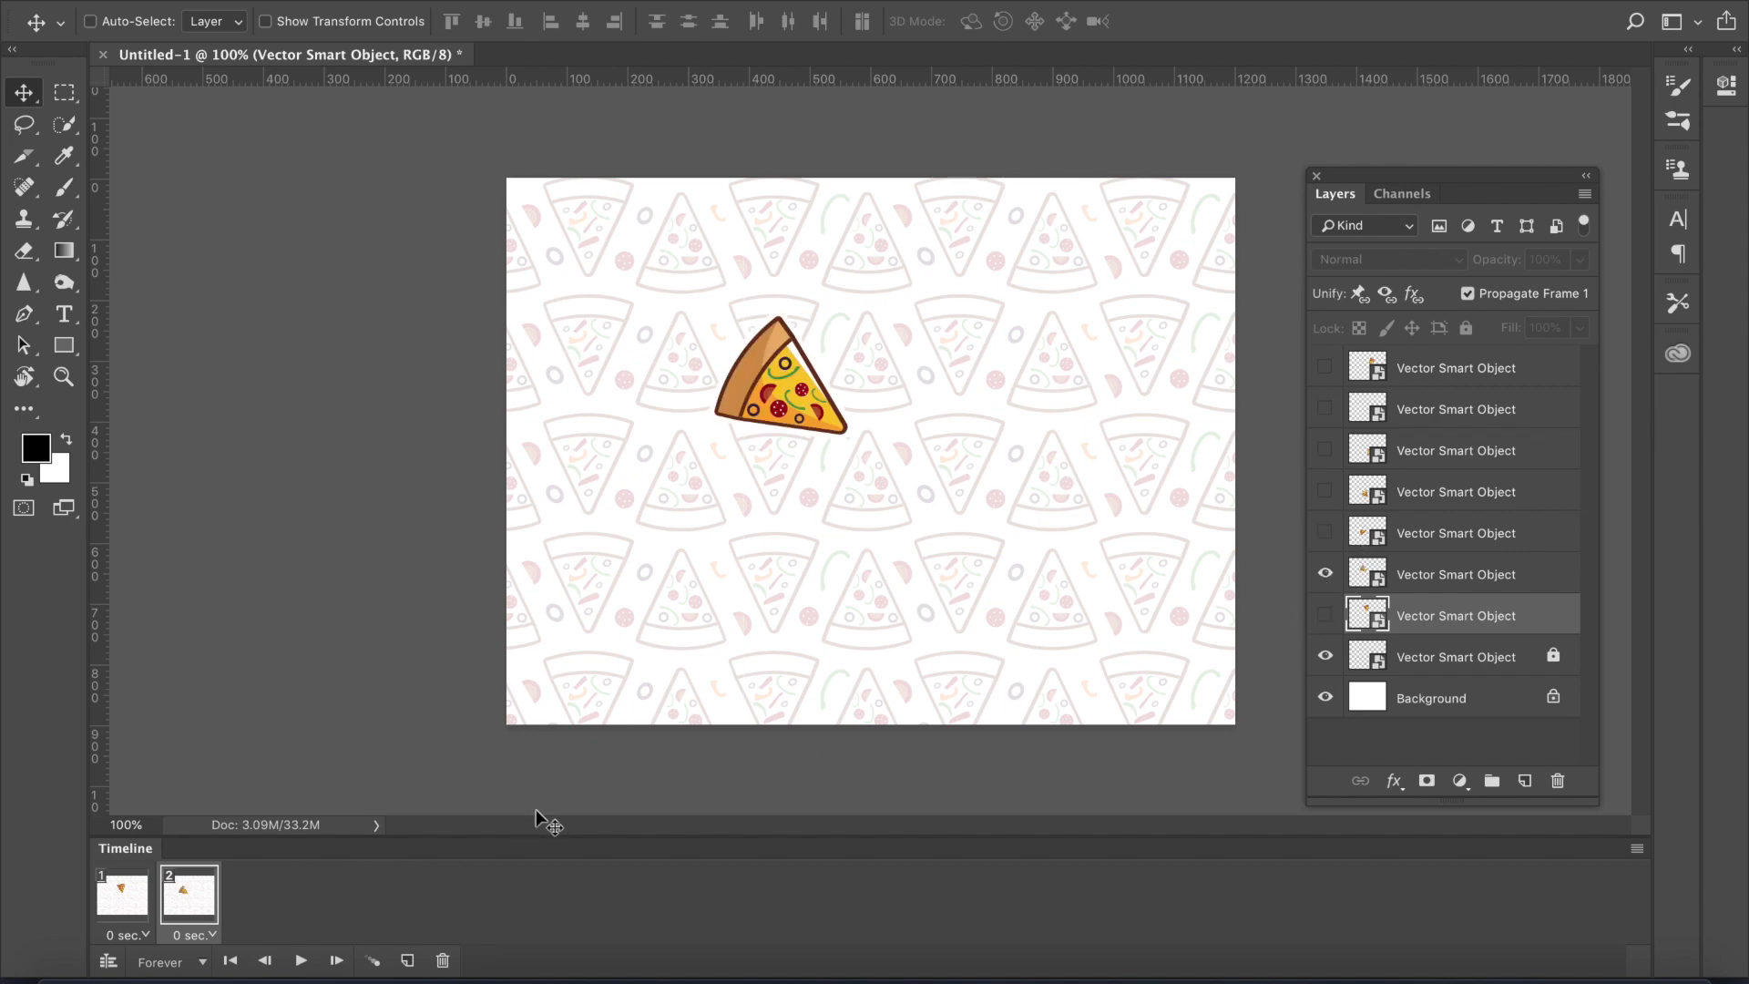
pyautogui.click(407, 961)
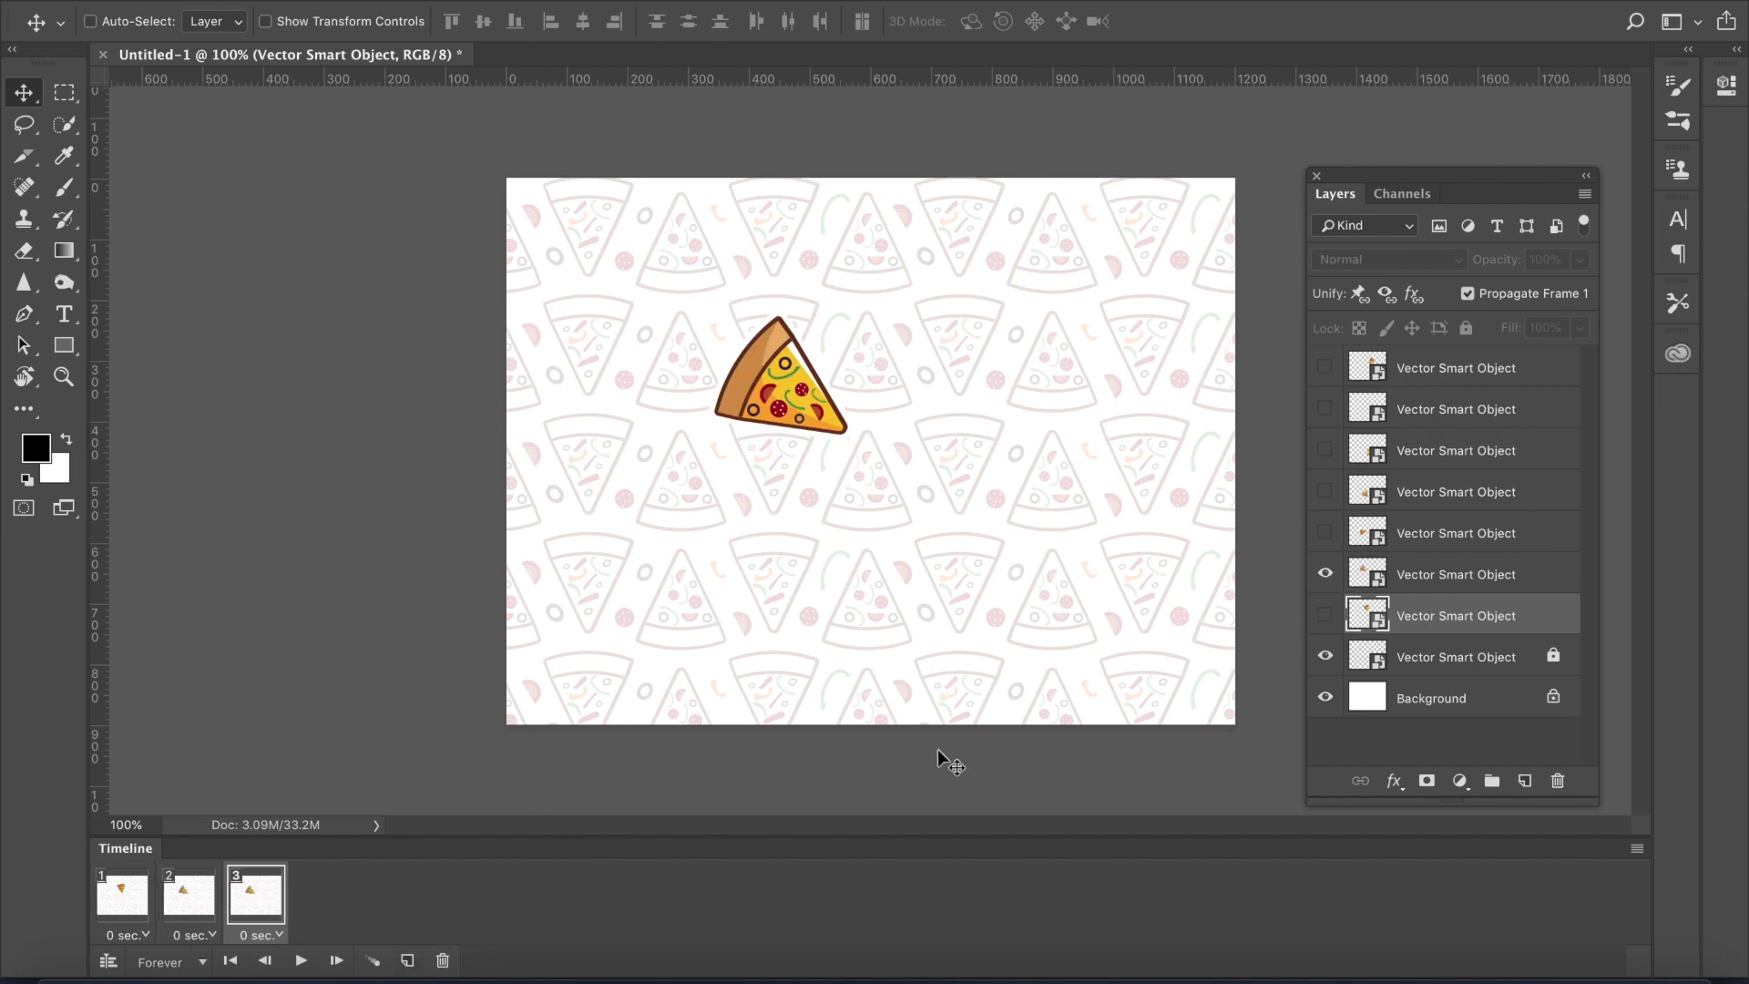
pyautogui.click(1325, 574)
pyautogui.click(1326, 533)
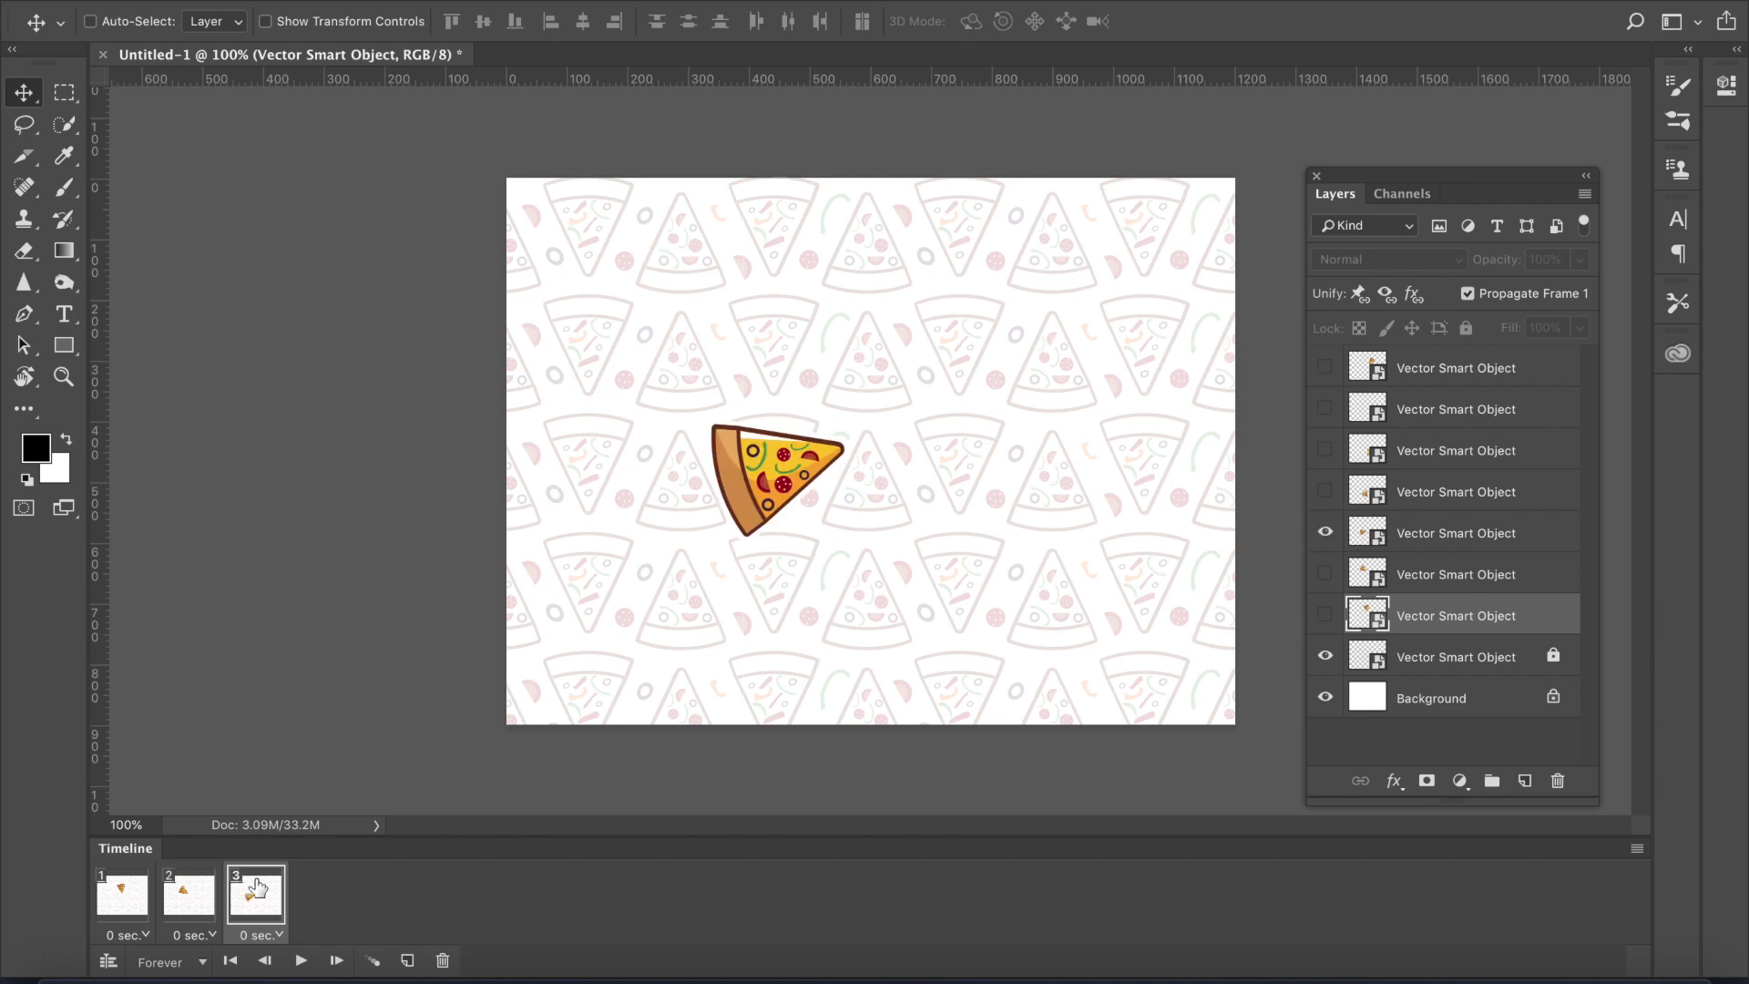
# - Add frame 4 showing only the lower-left slice and frame 5 showing only the lower-right slice
pyautogui.click(408, 961)
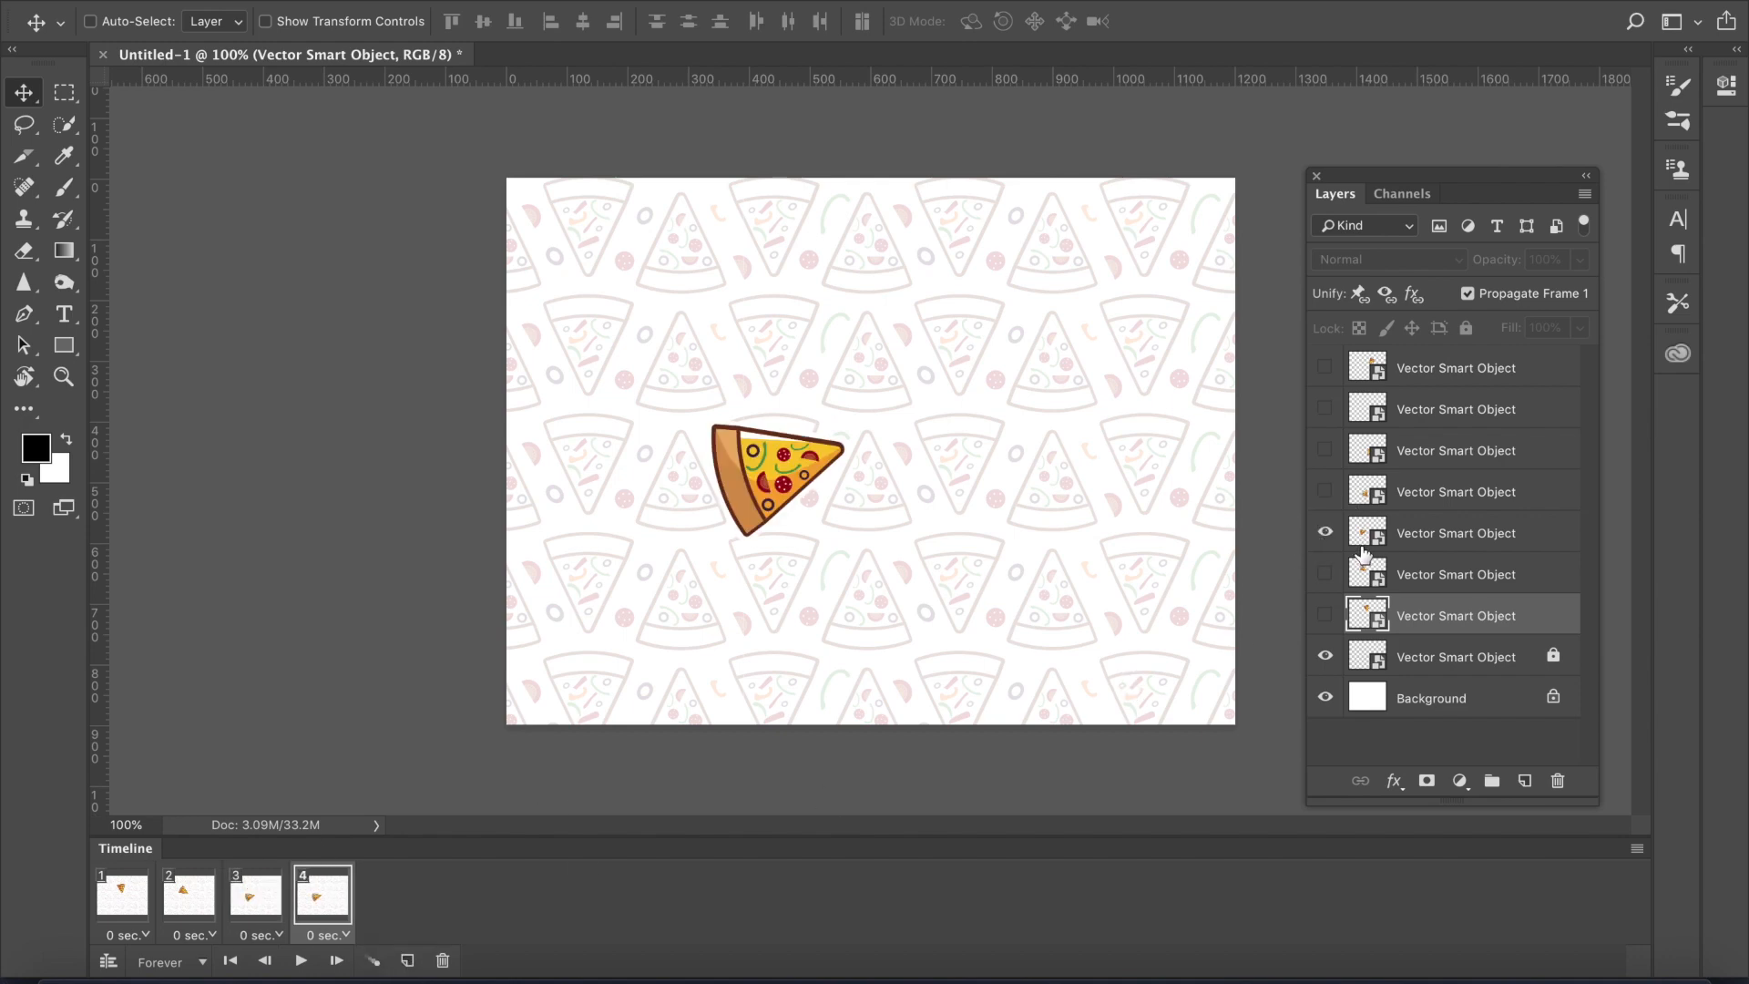
pyautogui.click(1325, 533)
pyautogui.click(1325, 492)
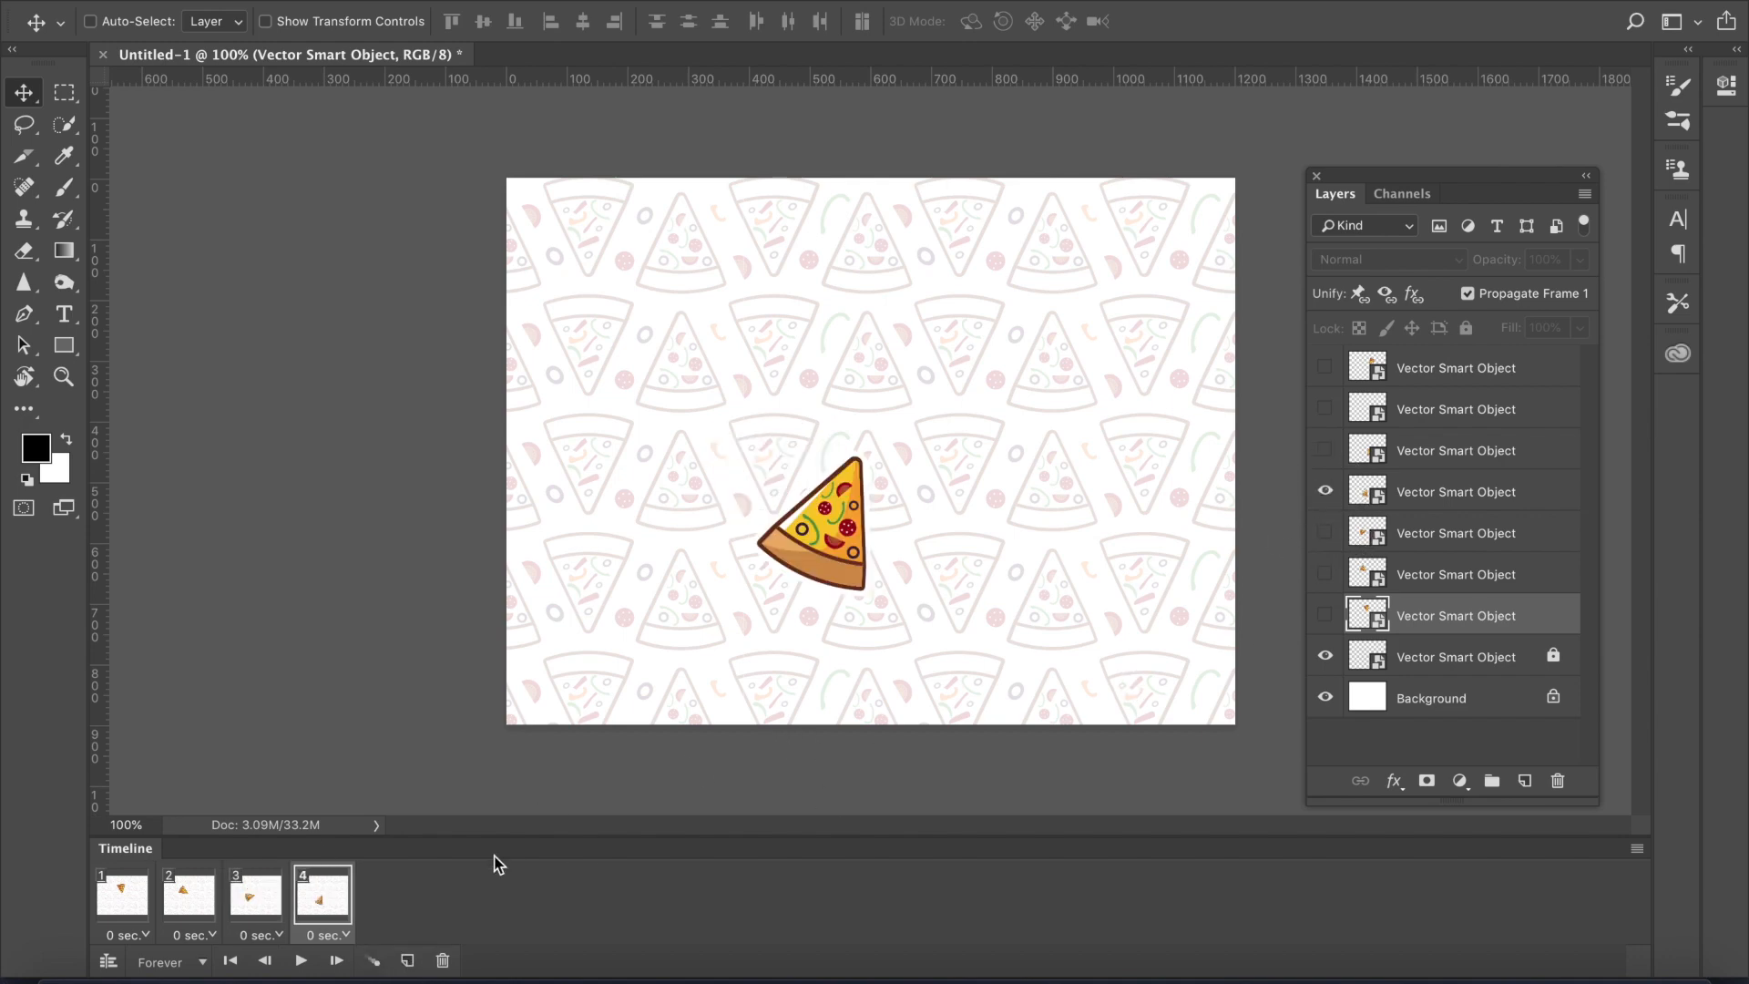
pyautogui.click(407, 961)
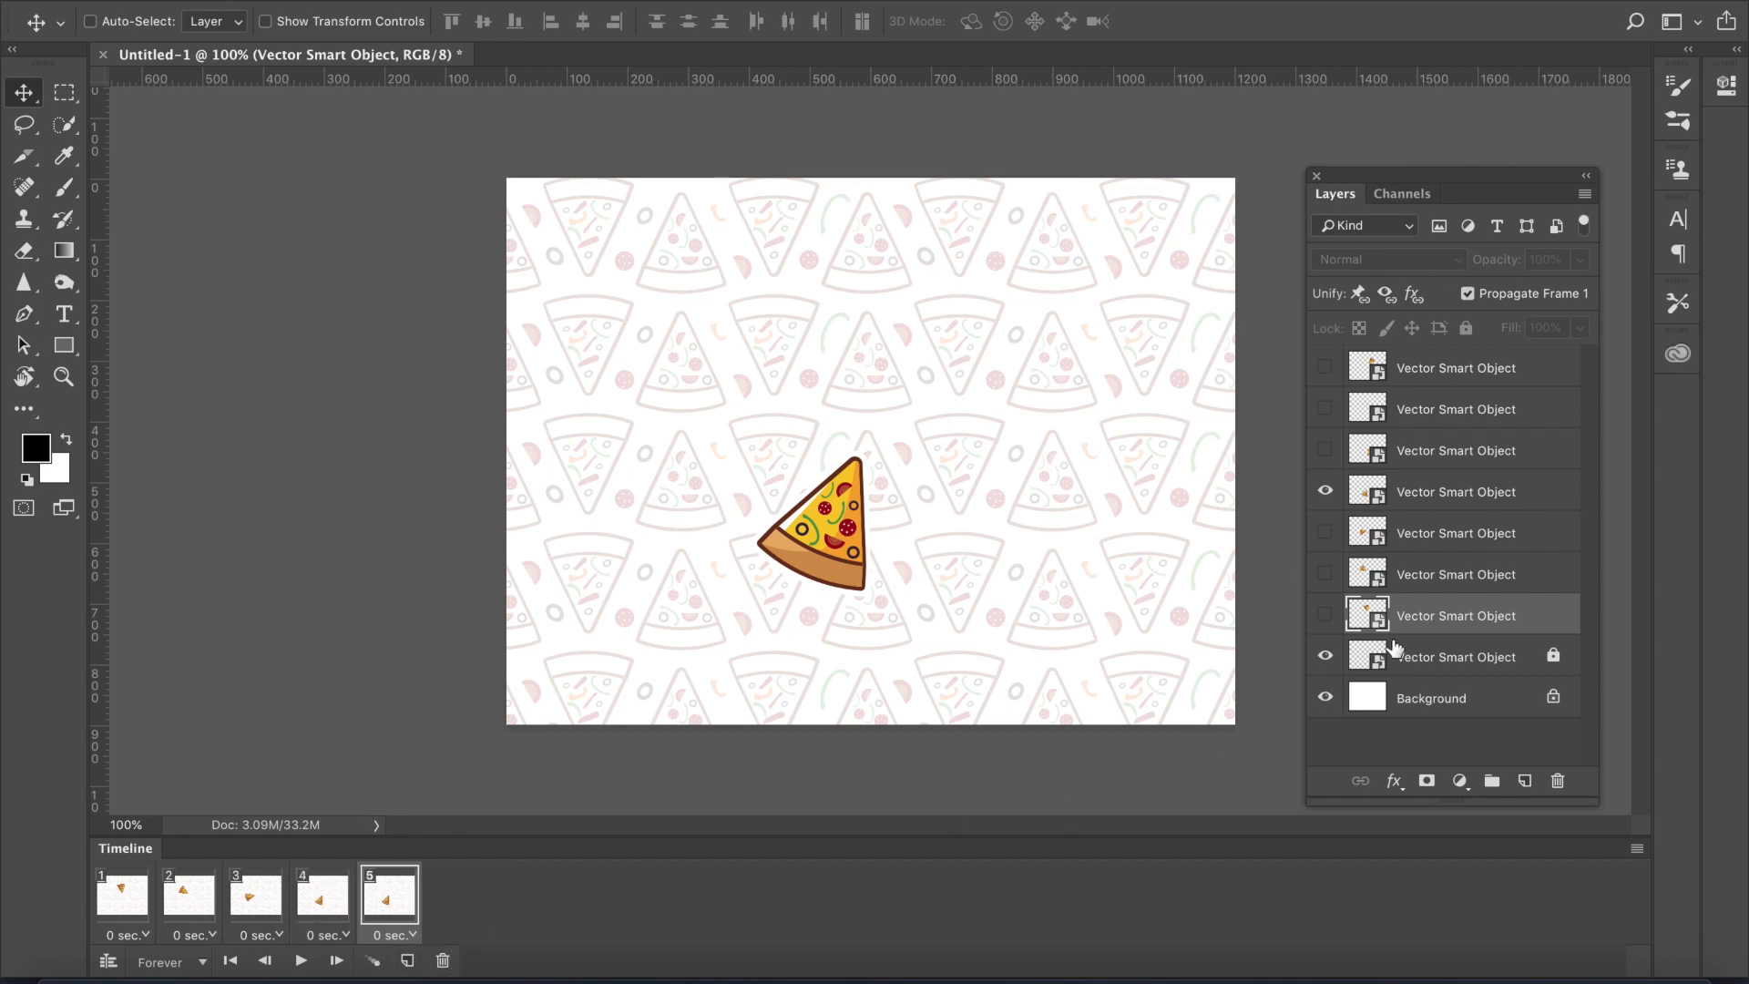
pyautogui.click(1326, 492)
pyautogui.click(1326, 450)
# - Add frame 6 showing only the right-hand slice and frame 7 showing only the detached upper-right slice
pyautogui.click(406, 961)
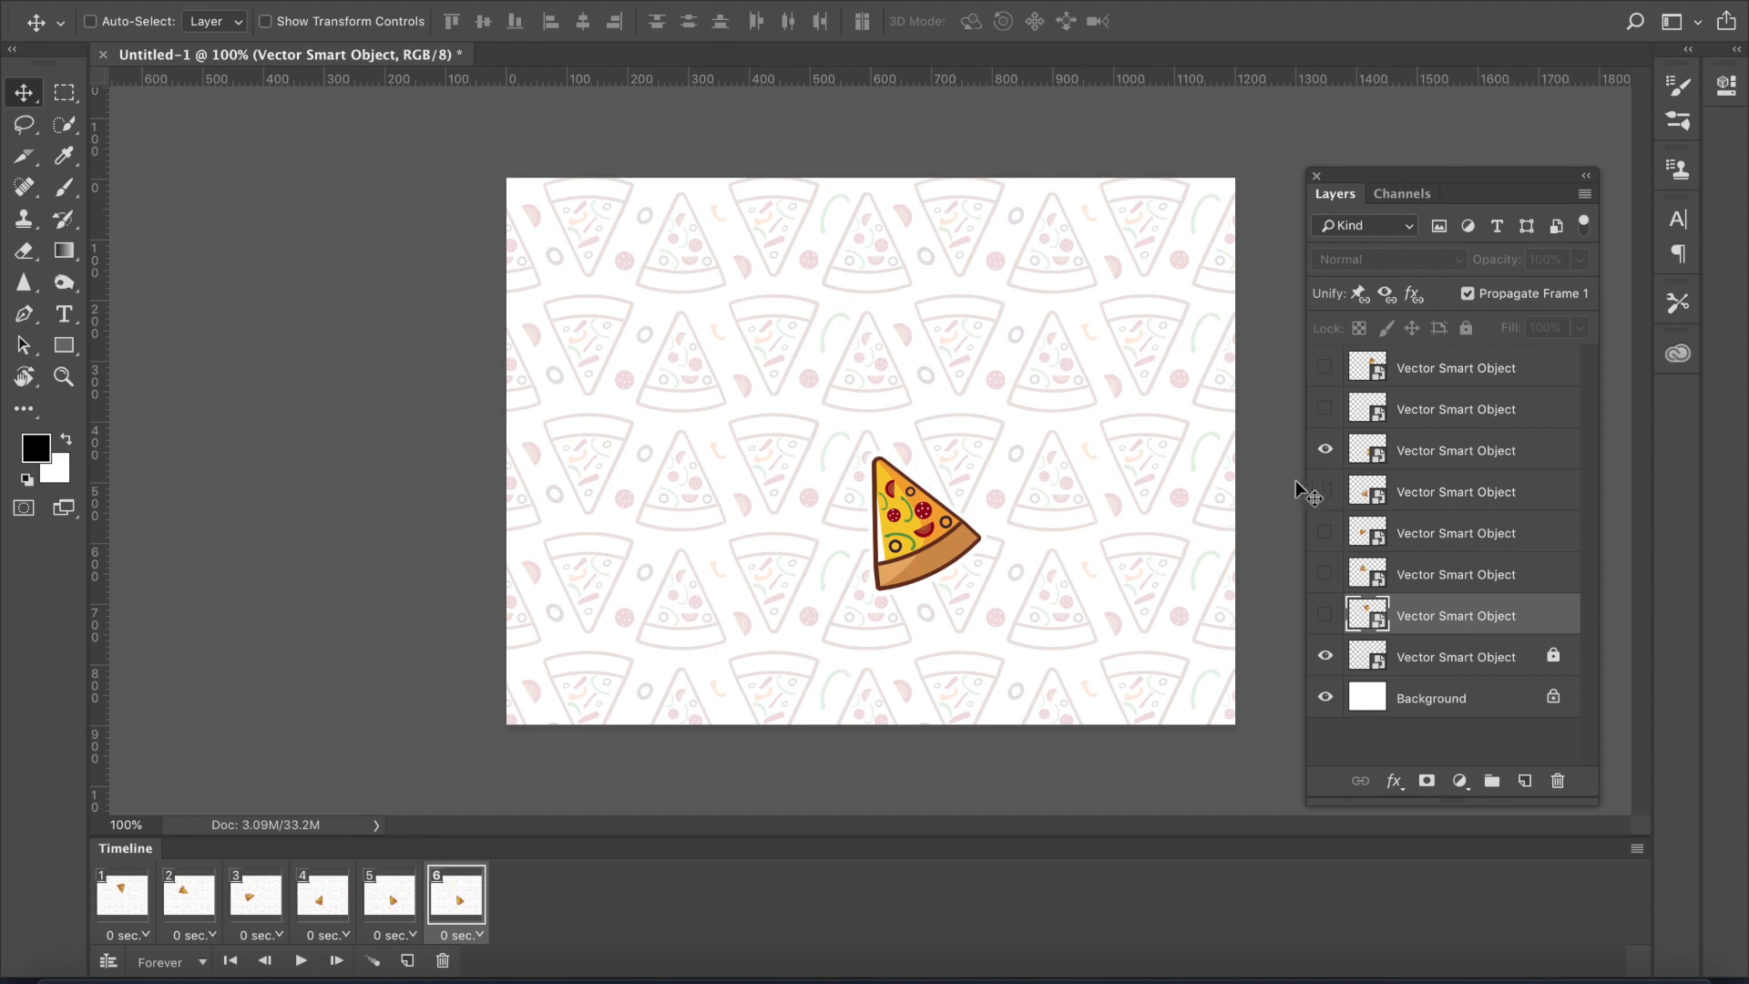
pyautogui.click(1325, 450)
pyautogui.click(1326, 409)
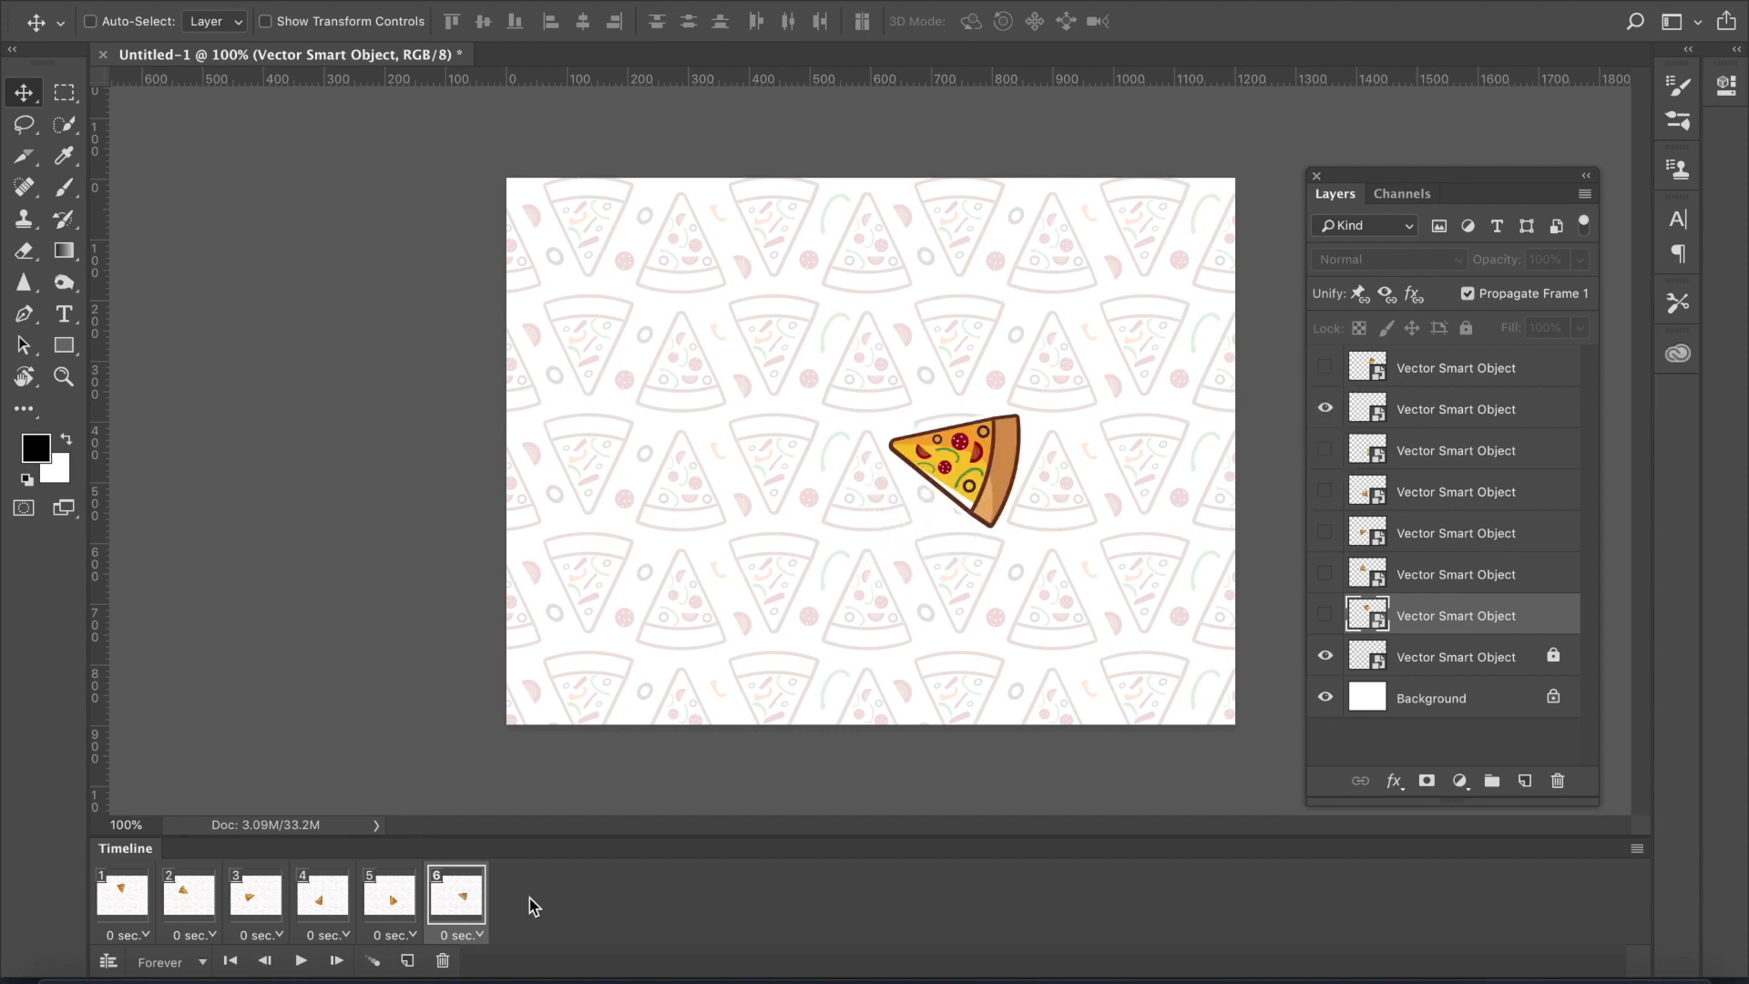
pyautogui.click(409, 961)
pyautogui.click(1325, 409)
pyautogui.click(1326, 368)
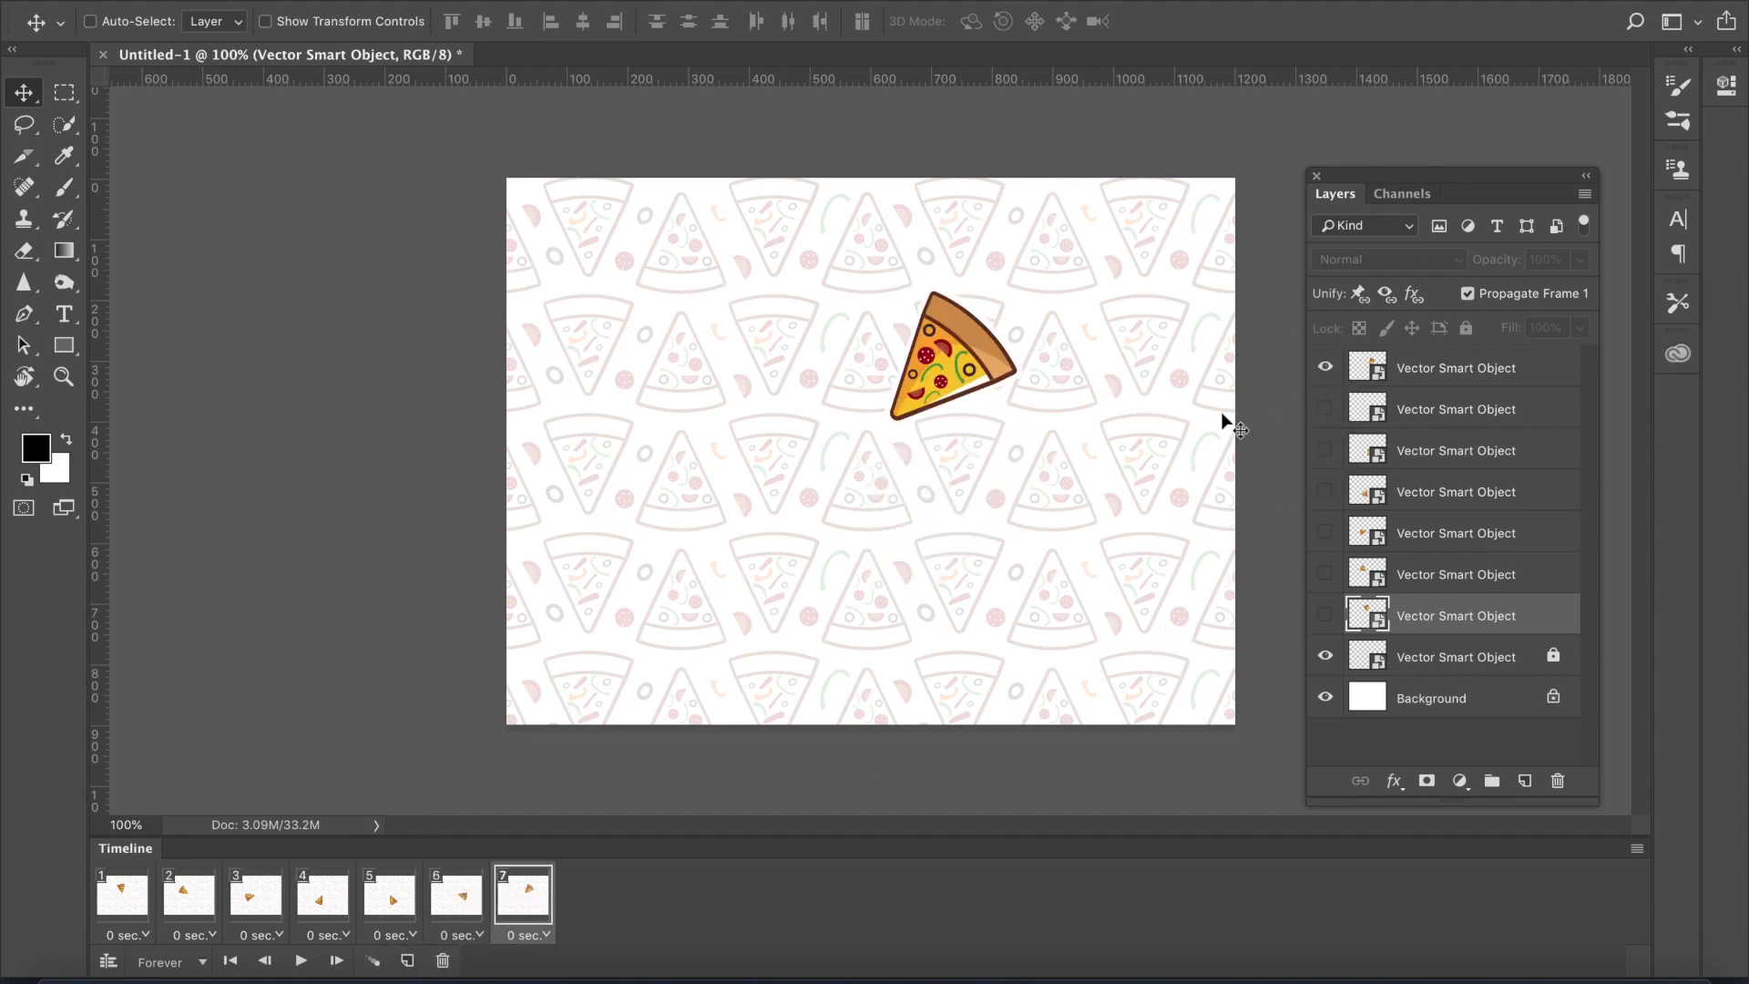
# - Add frame 8 with all seven slices visible and preview the animation from the first frame
pyautogui.click(408, 961)
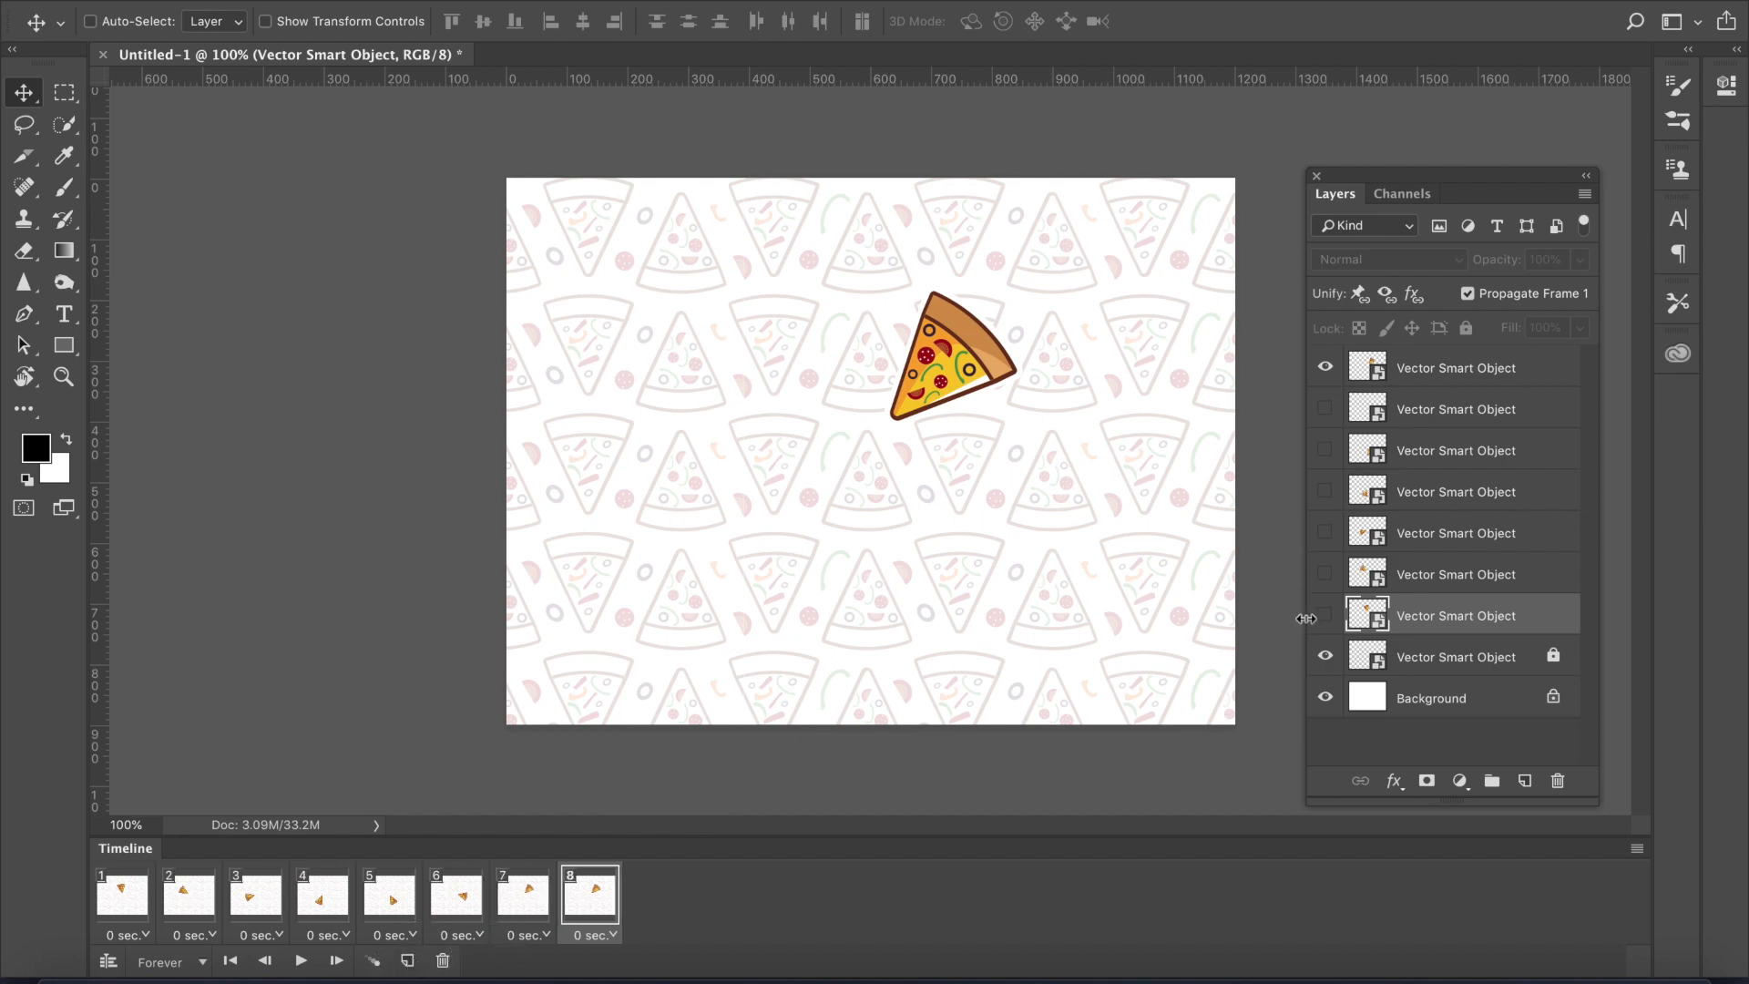
pyautogui.moveTo(1317, 623); pyautogui.dragTo(1321, 412)
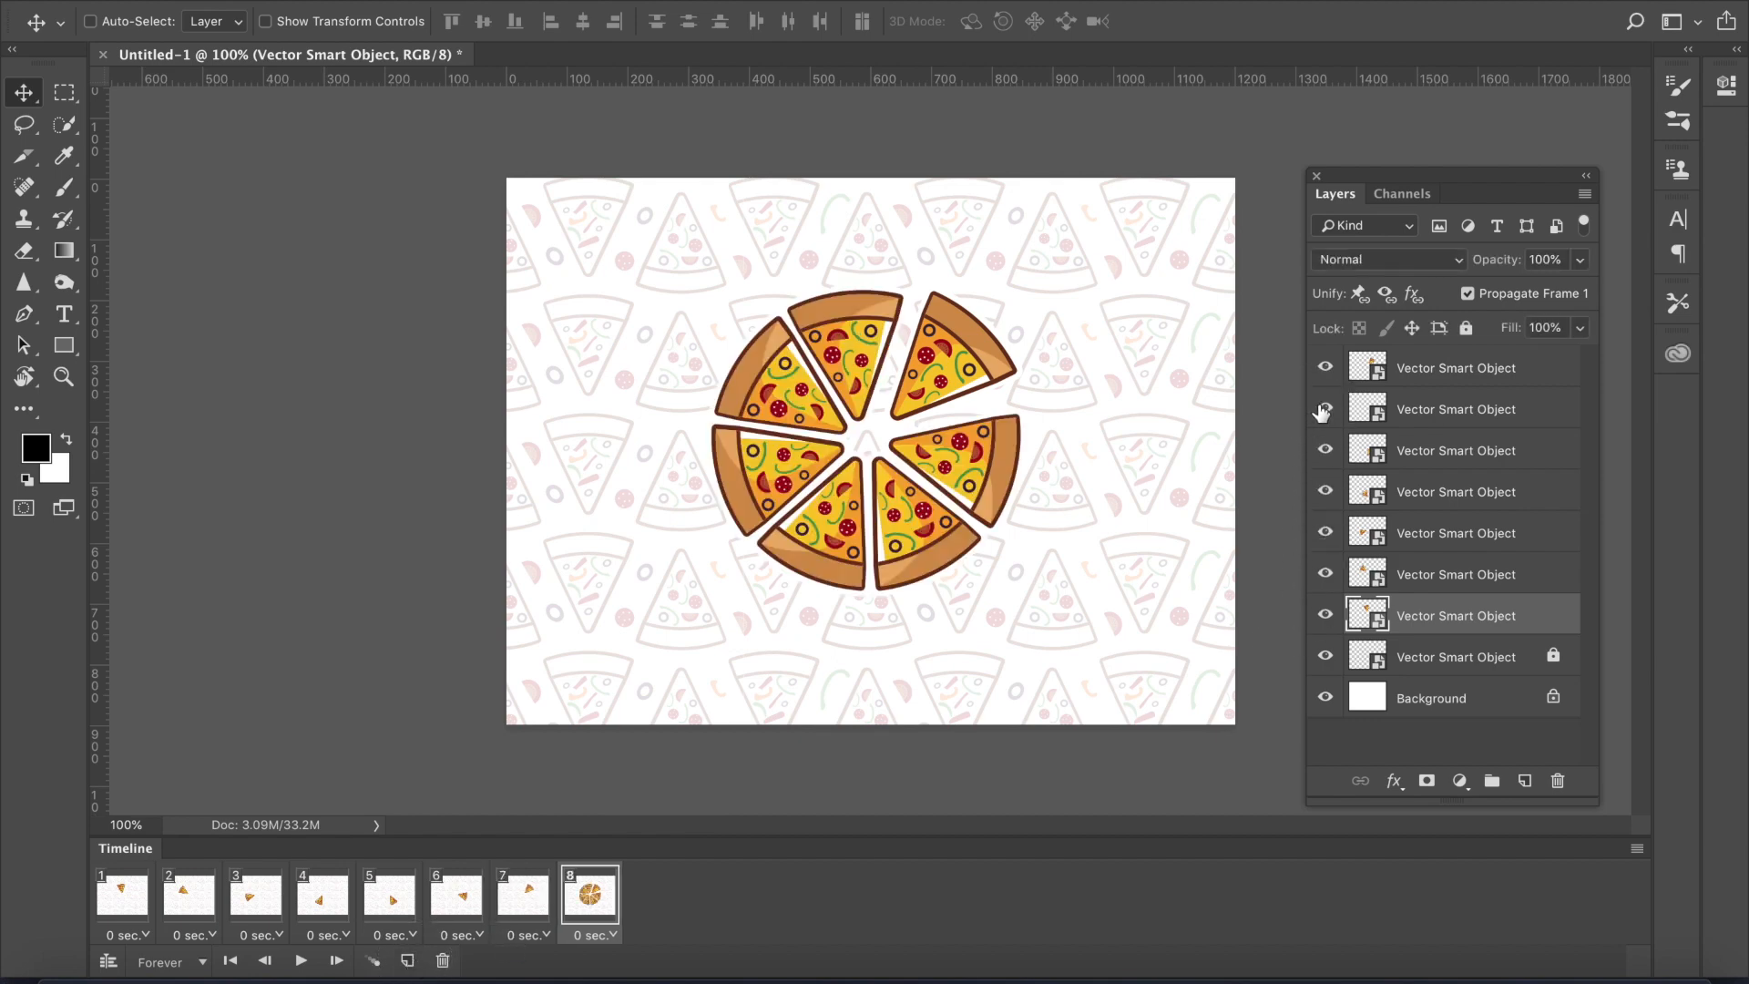
pyautogui.click(118, 902)
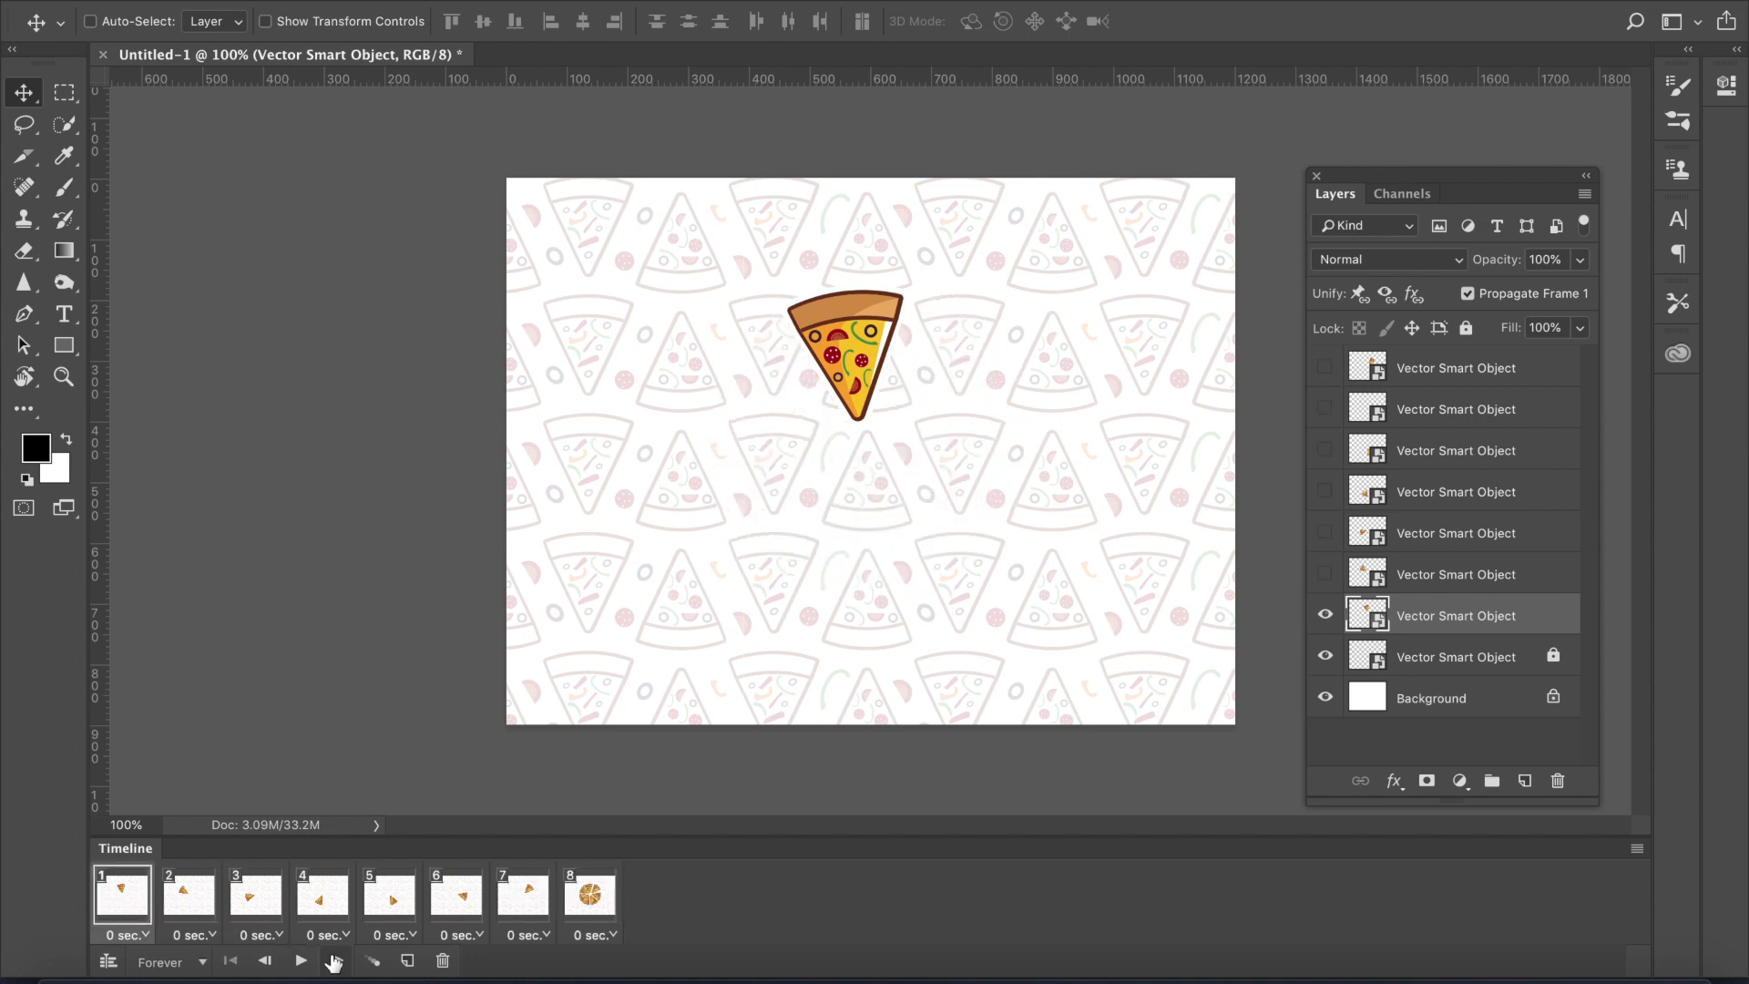
pyautogui.click(300, 962)
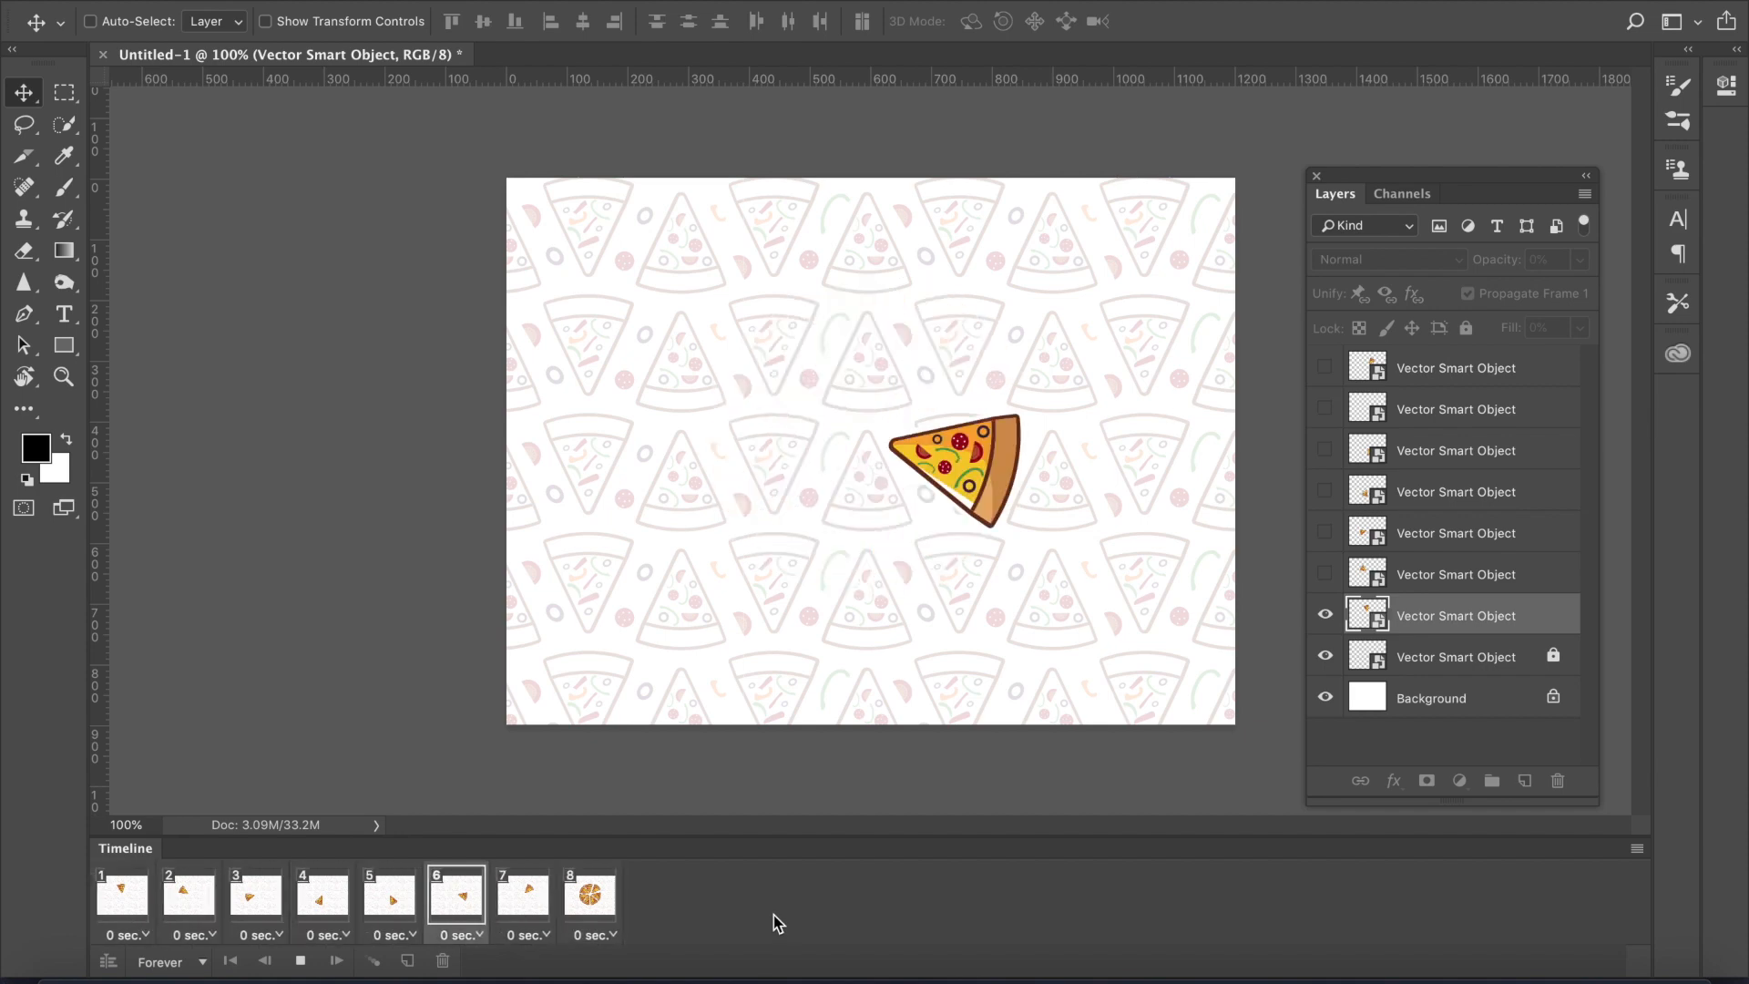
pyautogui.click(301, 960)
# - Set the delay of all eight frames to 0.5 seconds and preview the animation
pyautogui.click(121, 906)
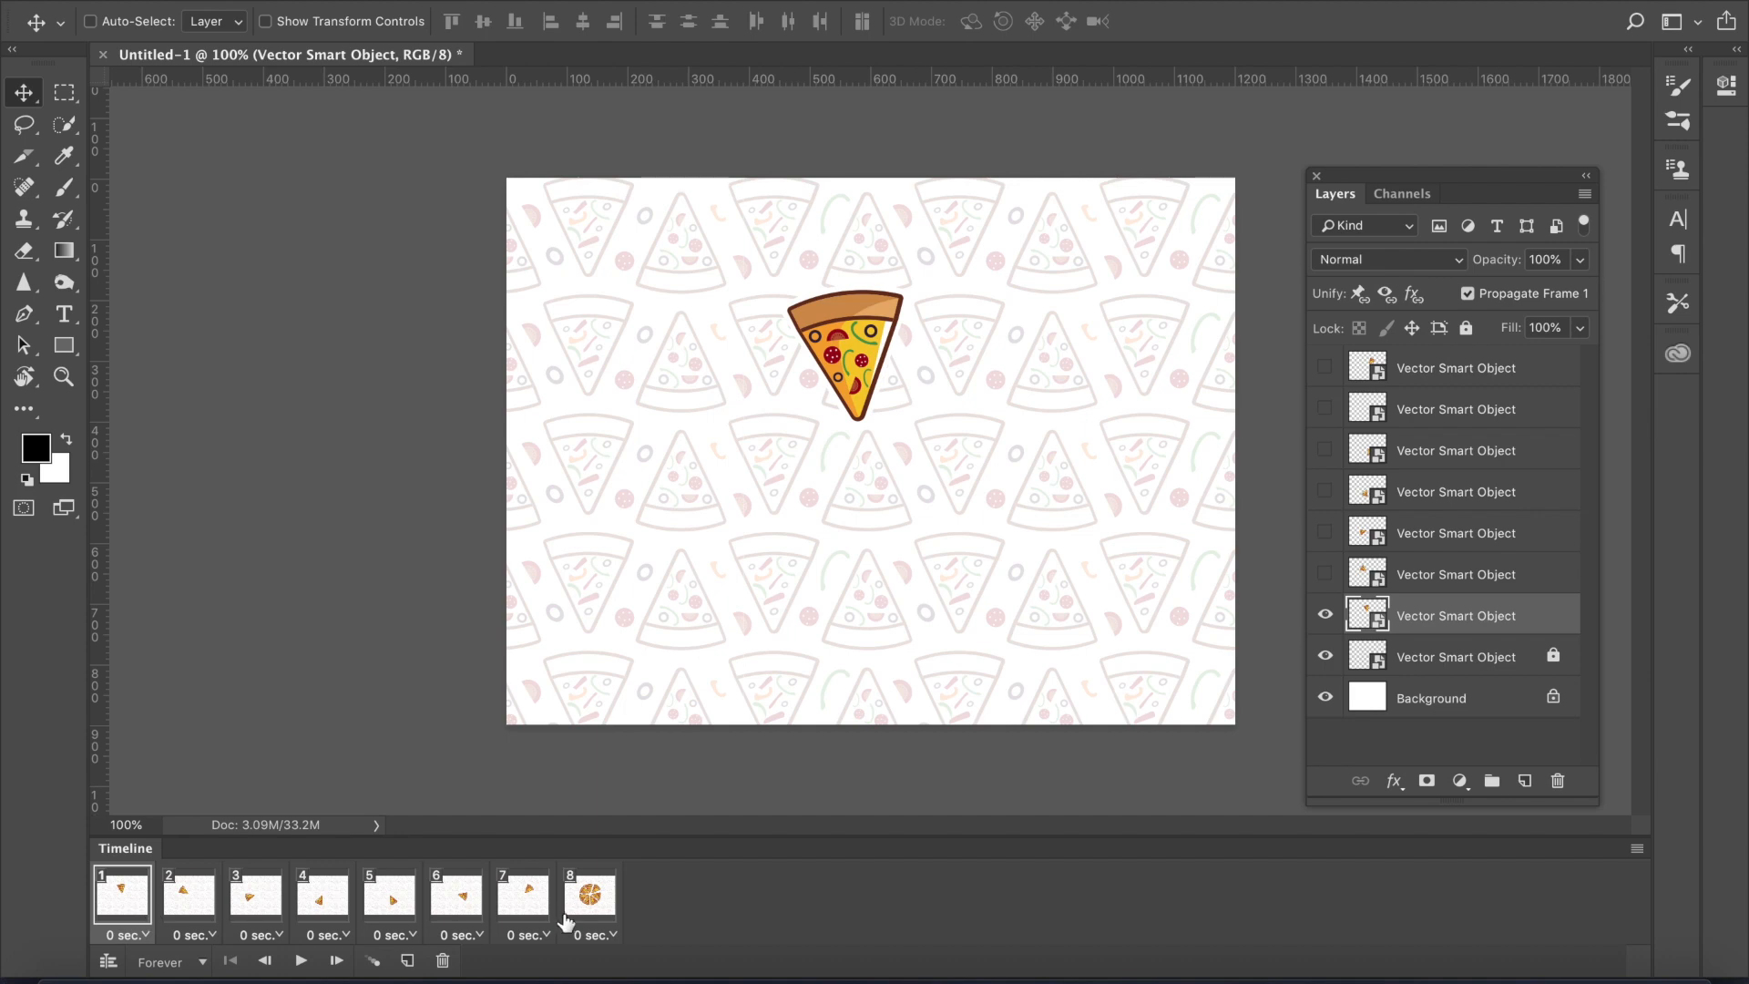
pyautogui.keyDown('shift'); pyautogui.click(612, 896); pyautogui.keyUp('shift')
pyautogui.click(148, 937)
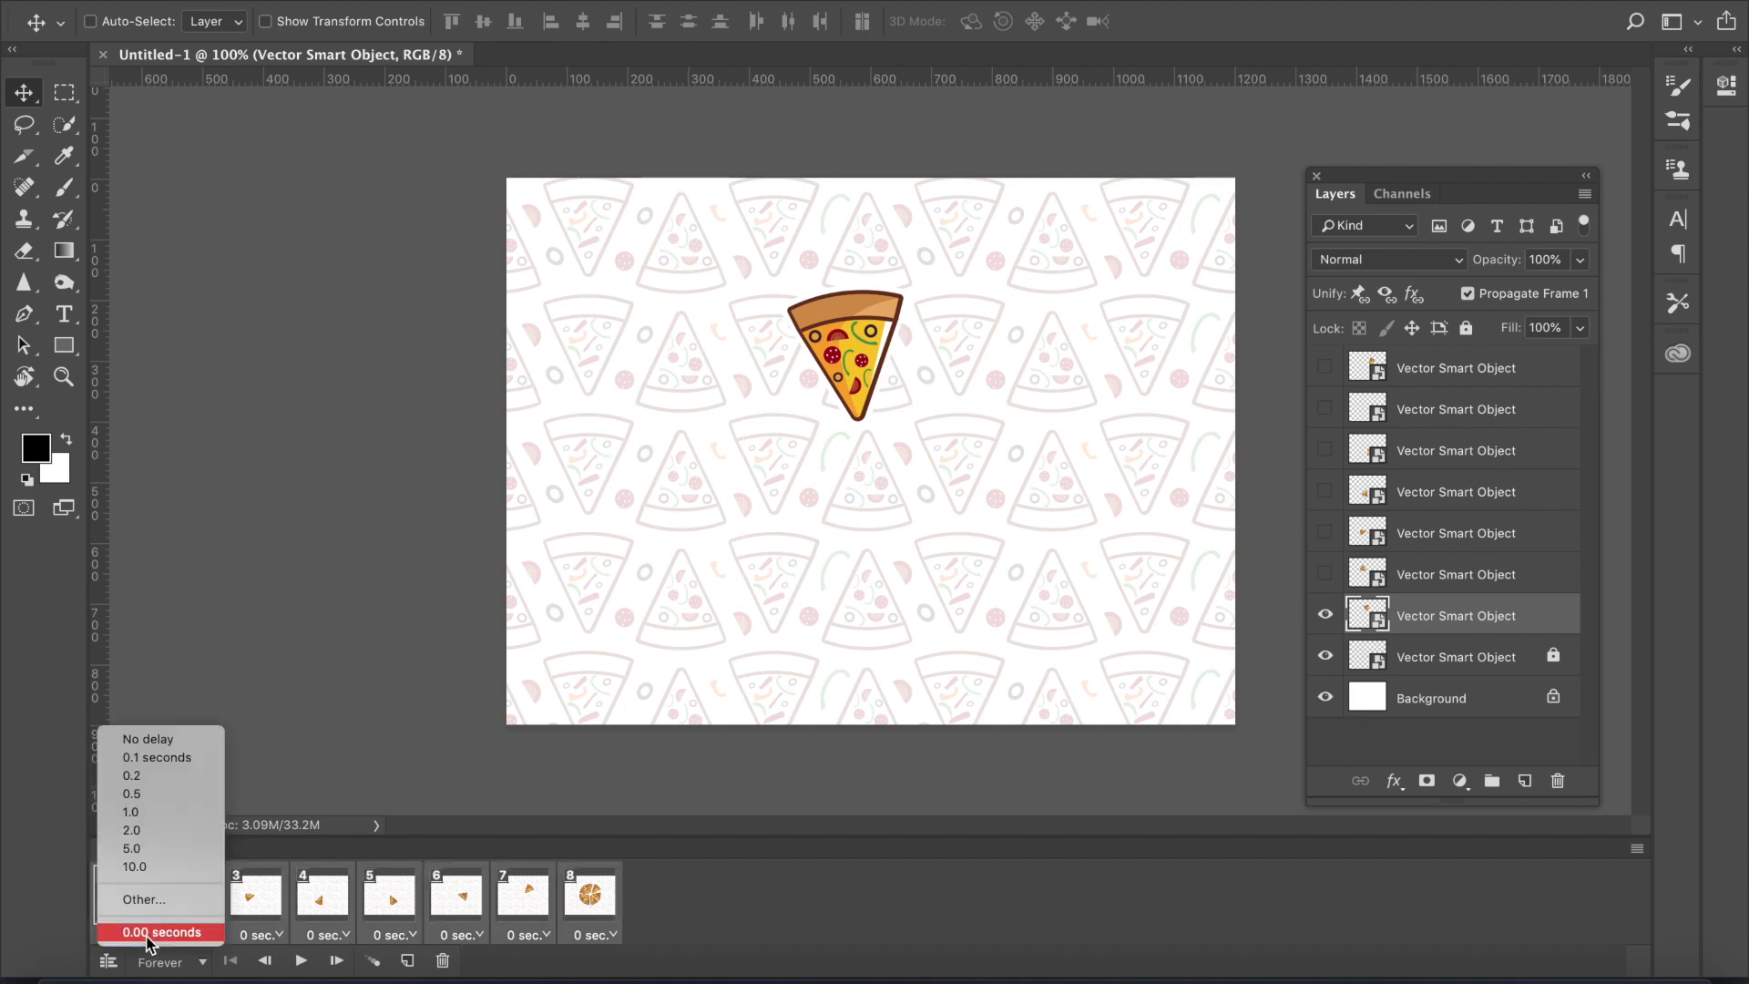
pyautogui.click(166, 794)
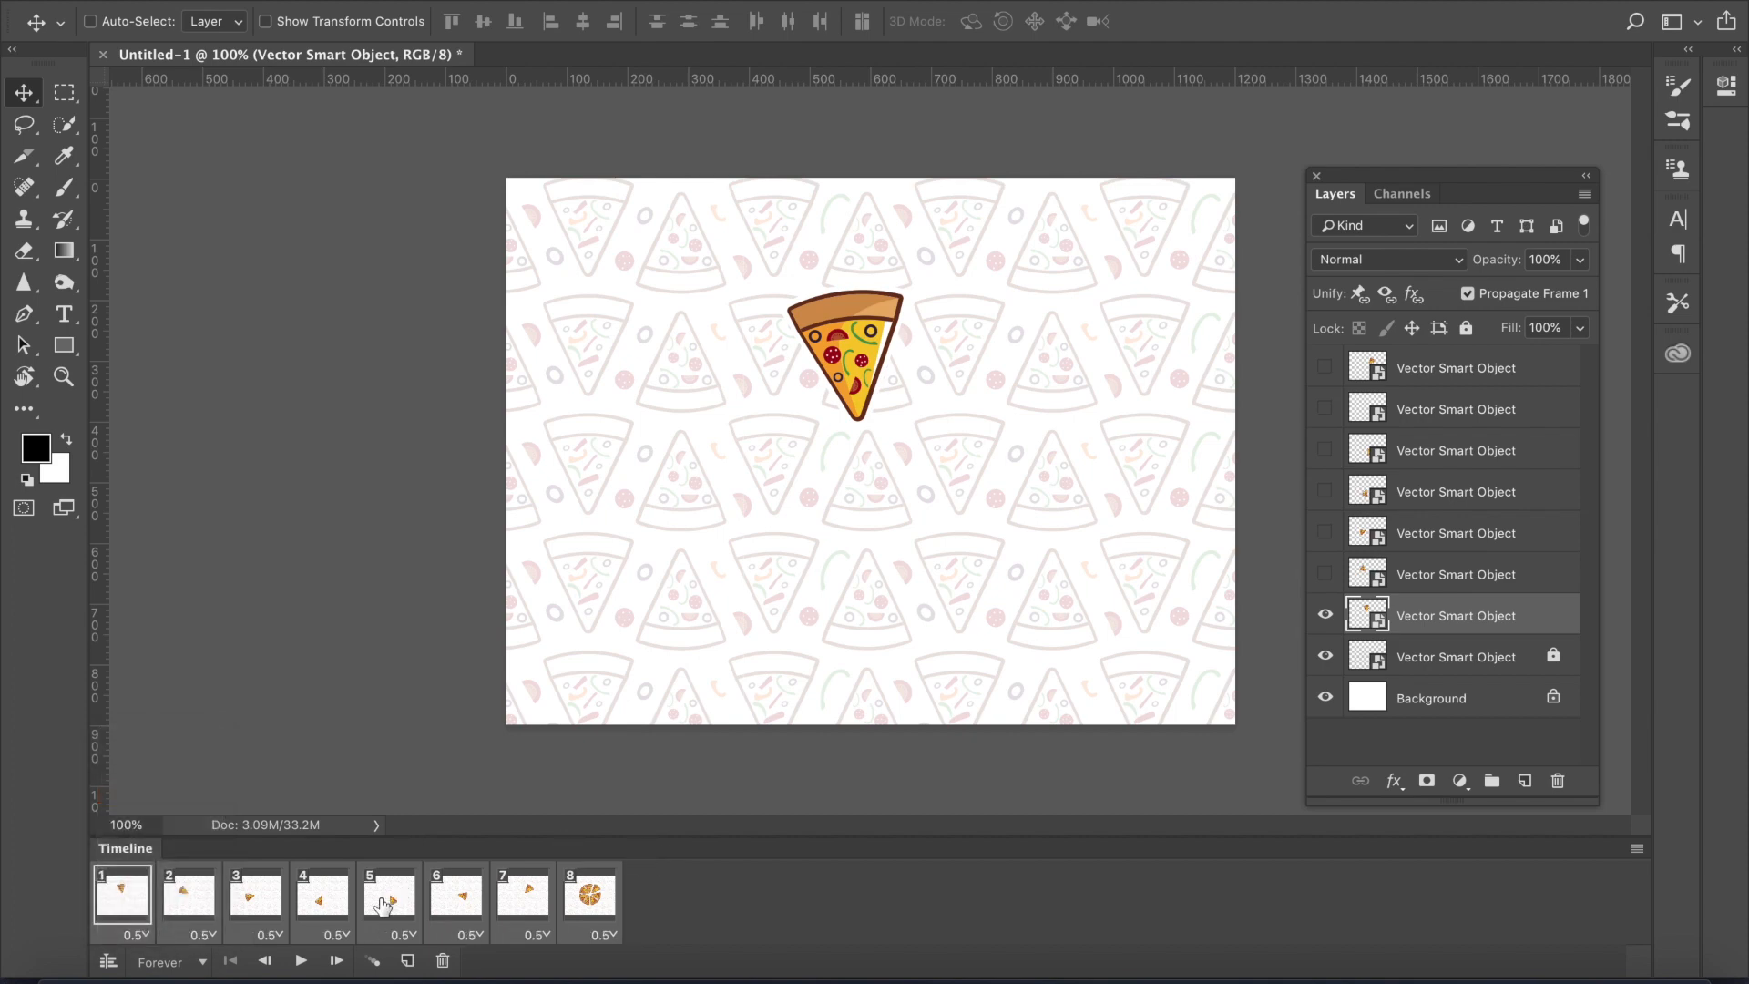
pyautogui.click(300, 960)
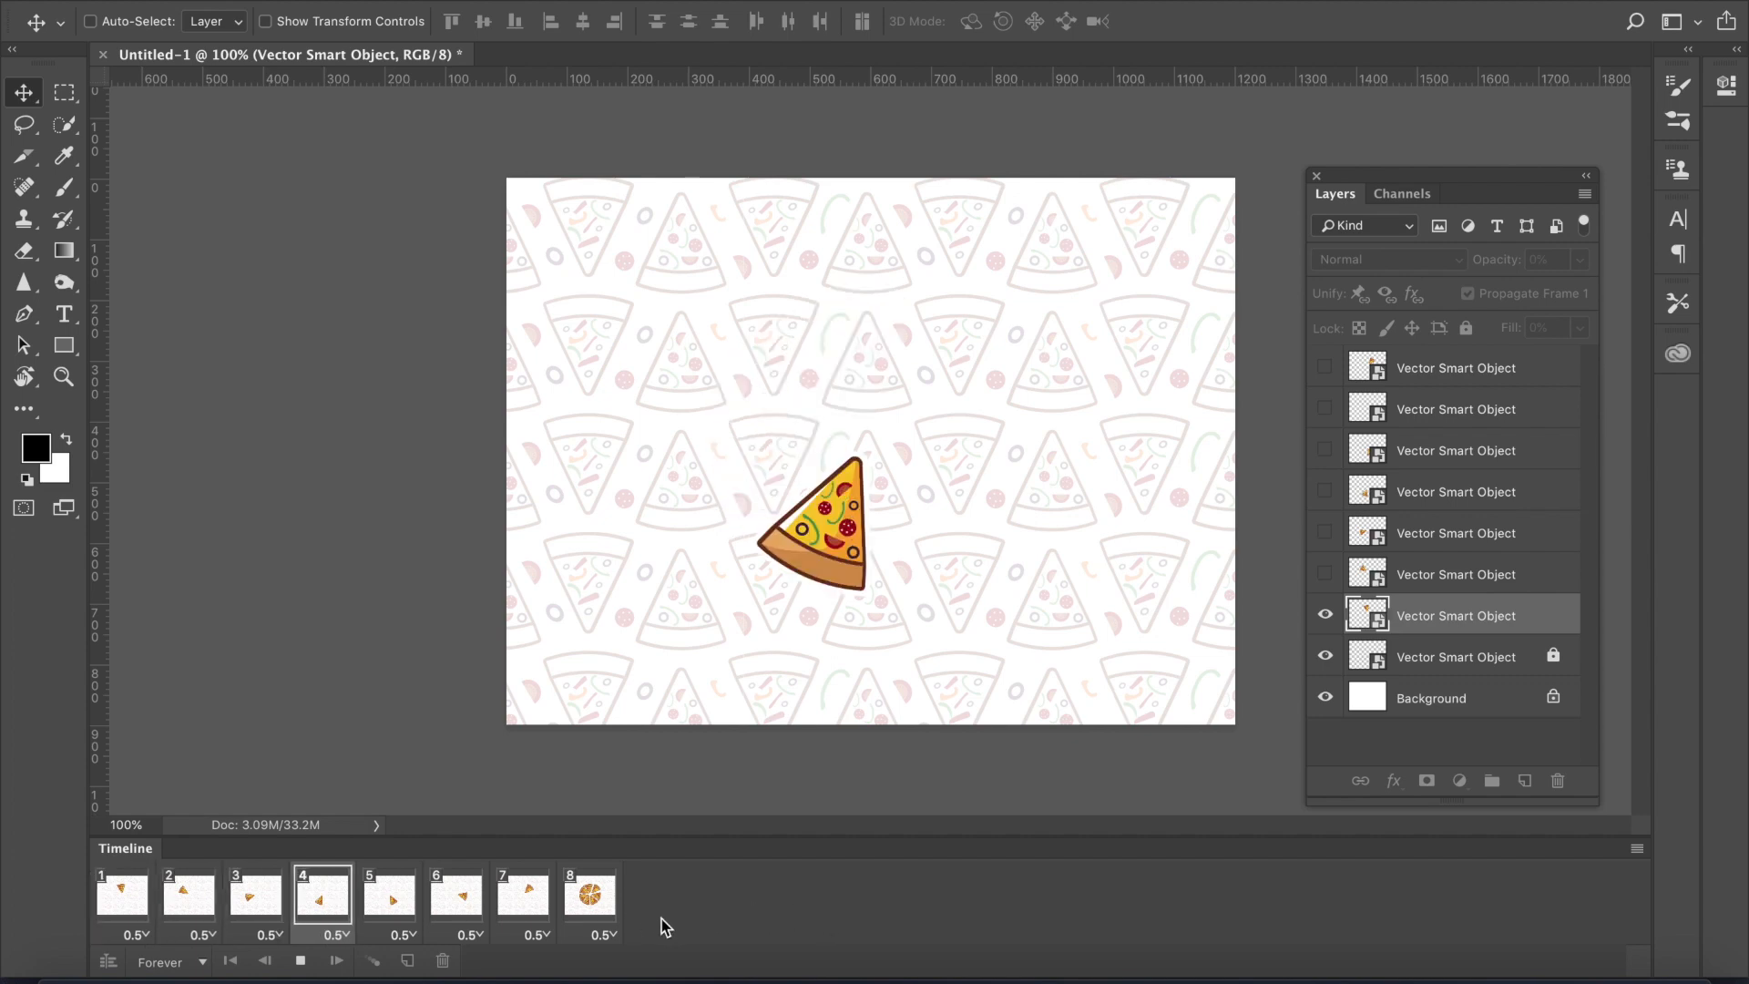
pyautogui.click(301, 960)
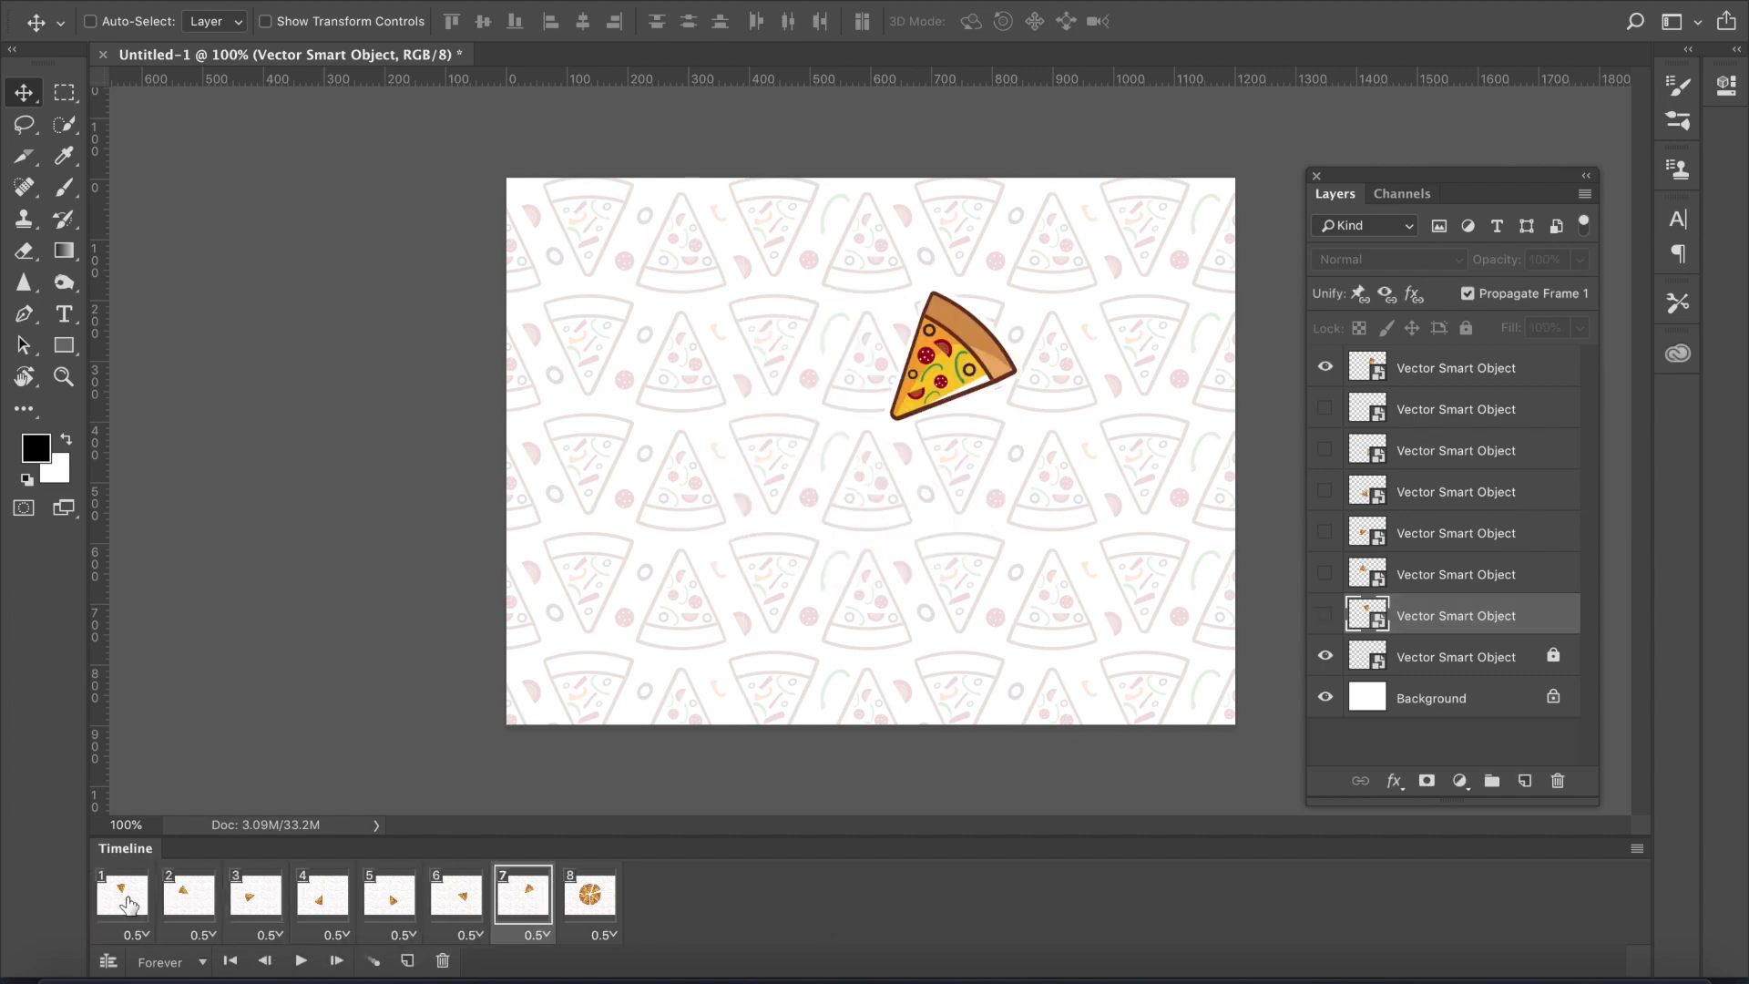
# - Set a custom delay of 0.3 seconds for all eight frames, preview the animation and return to the first frame
pyautogui.click(136, 934)
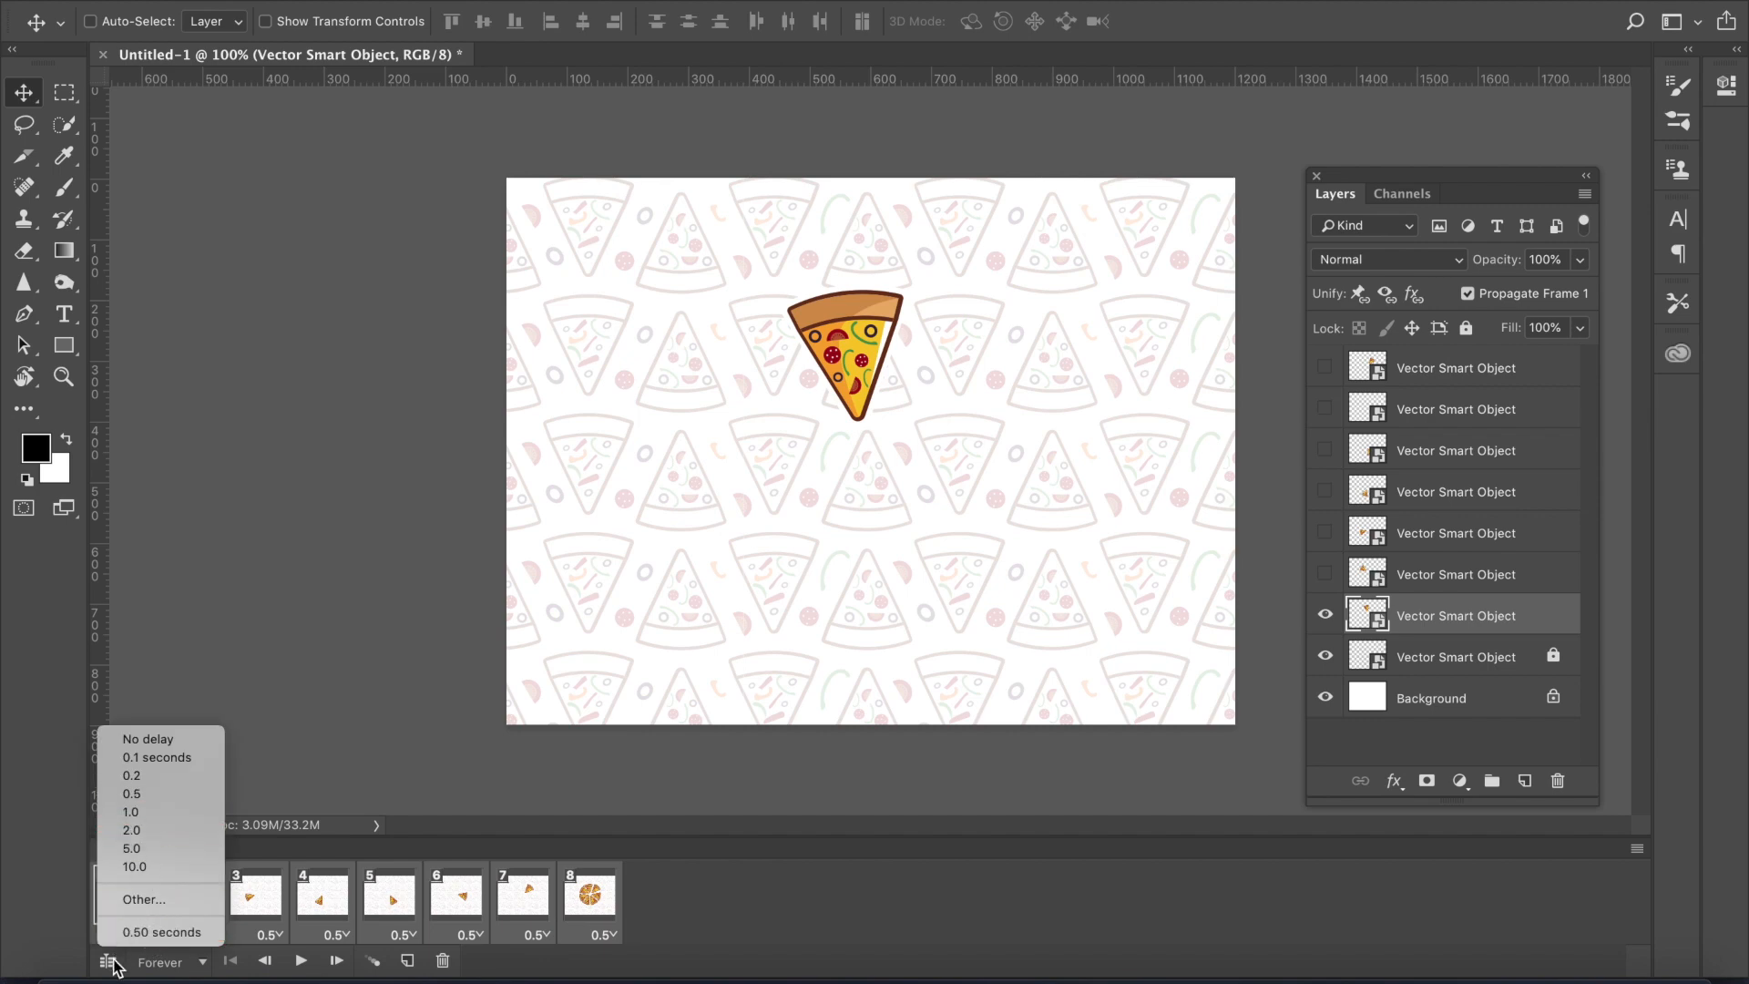
pyautogui.click(162, 899)
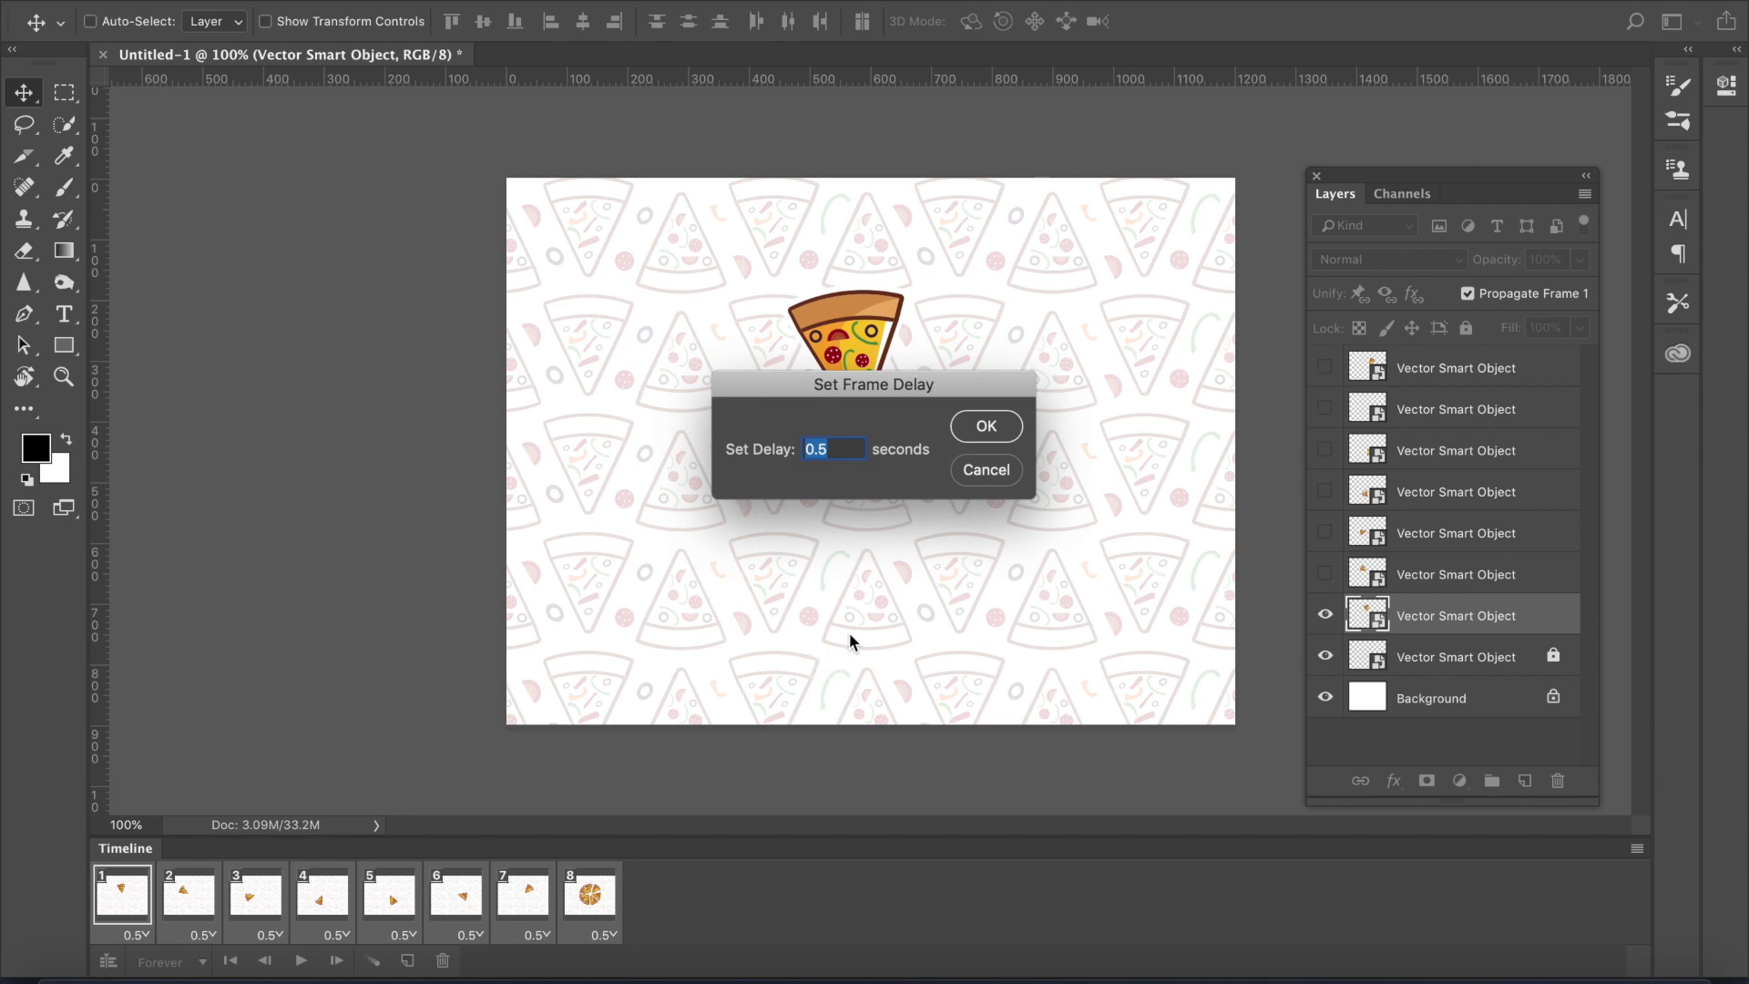
pyautogui.click(846, 450)
pyautogui.write('3')
pyautogui.click(987, 425)
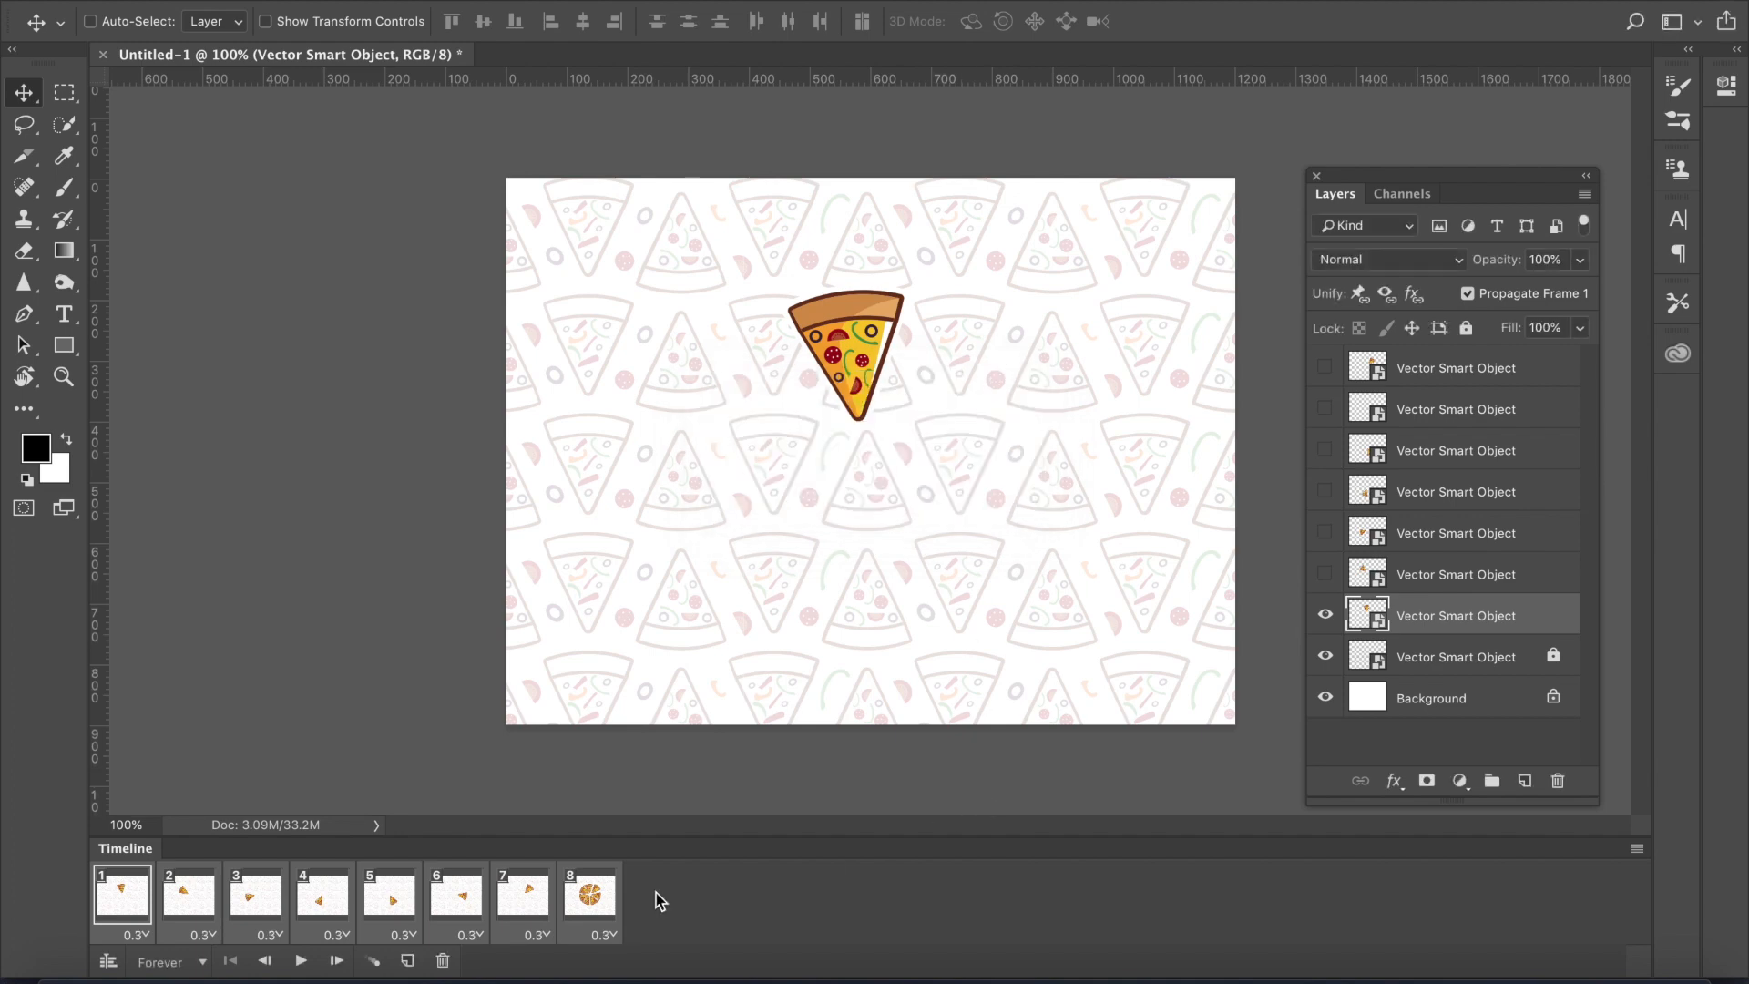
pyautogui.click(301, 960)
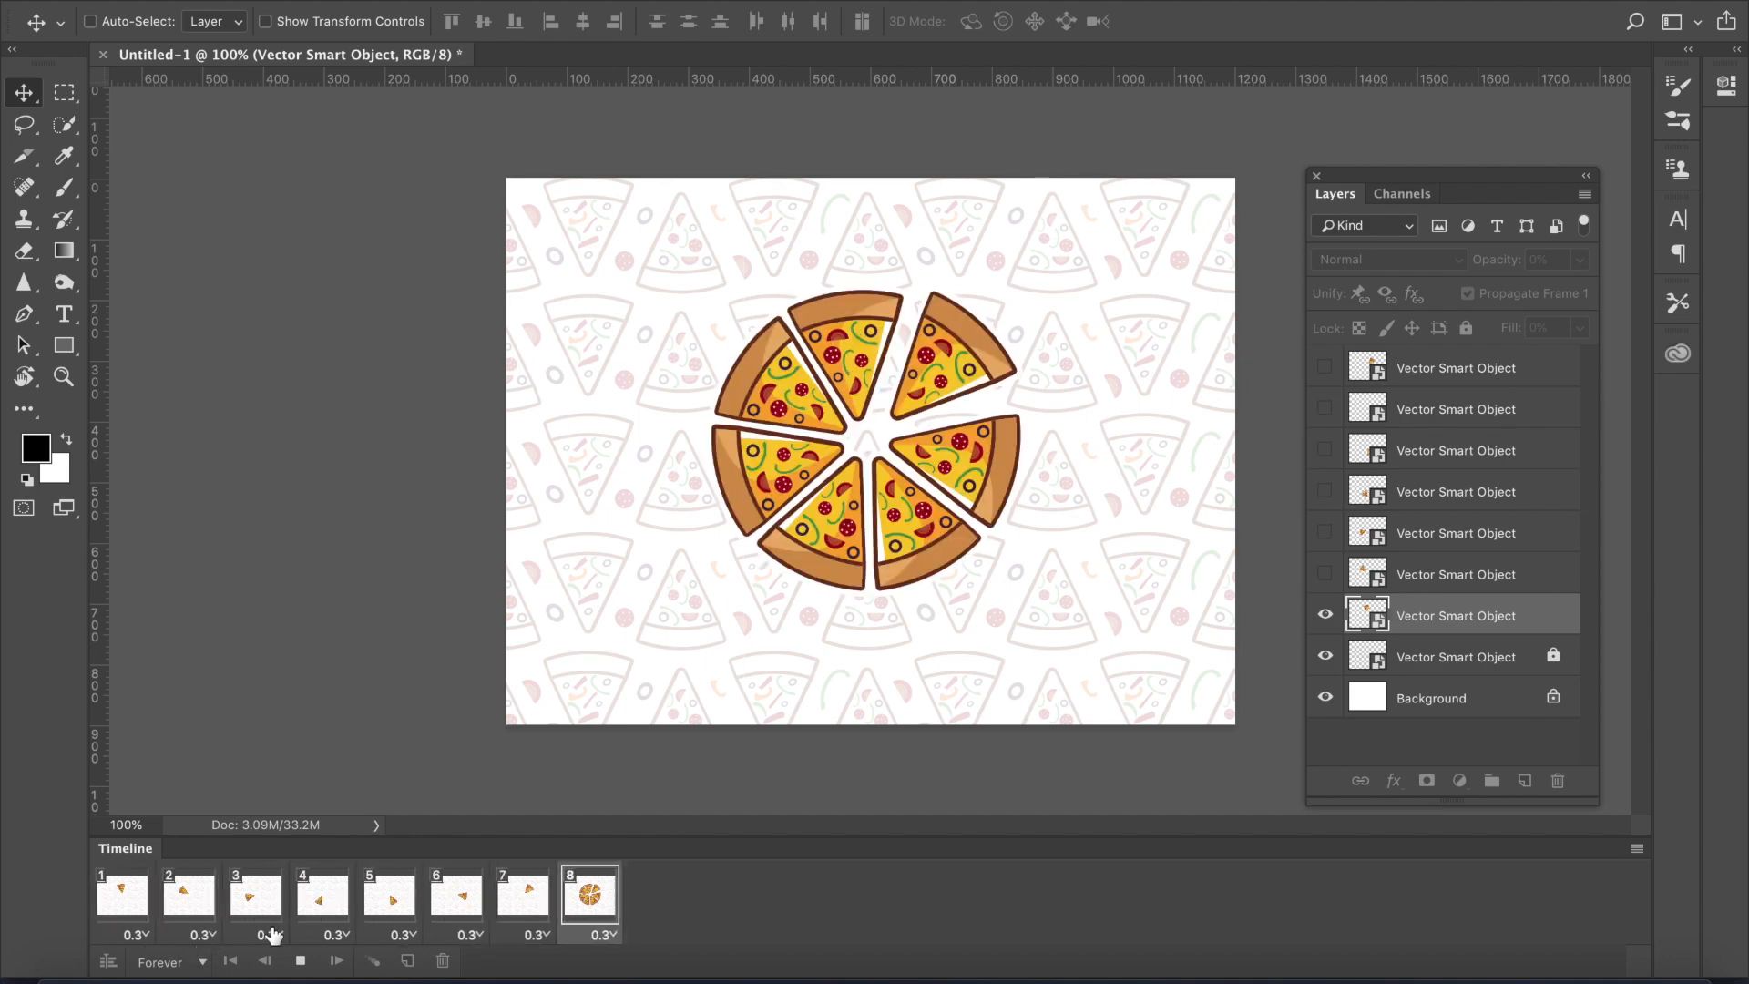
pyautogui.click(302, 961)
pyautogui.click(230, 961)
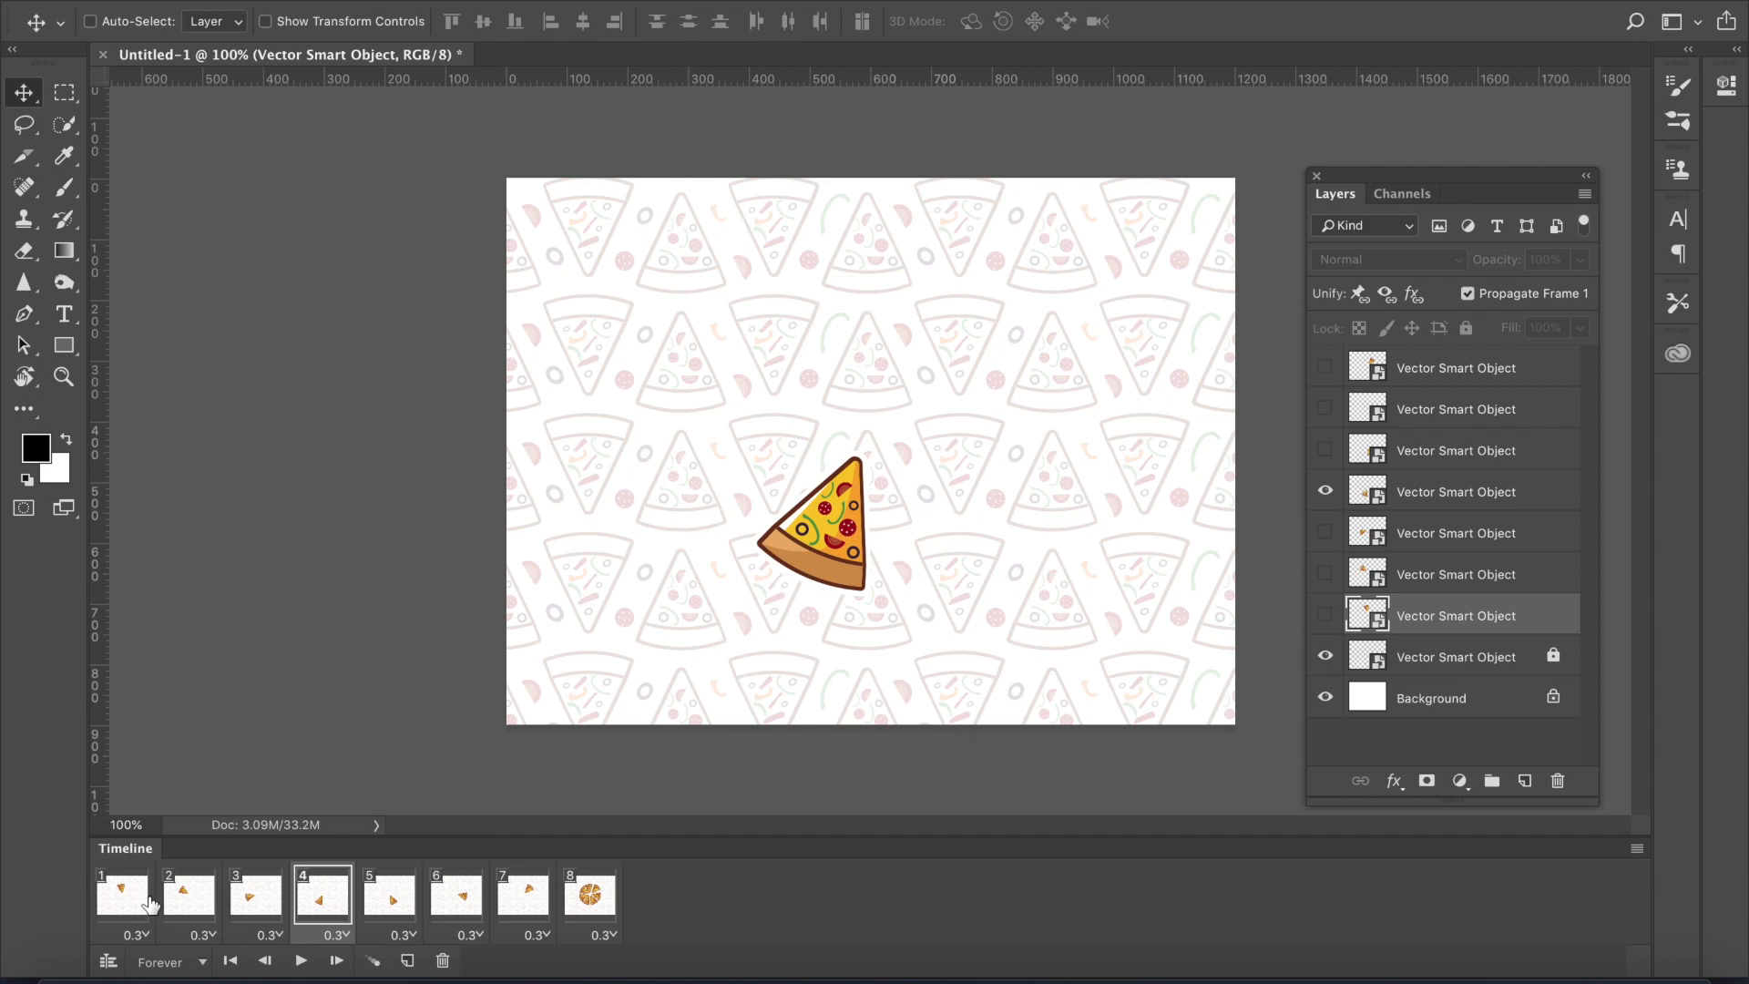
# - Set the animation to loop Once and play it
pyautogui.click(197, 963)
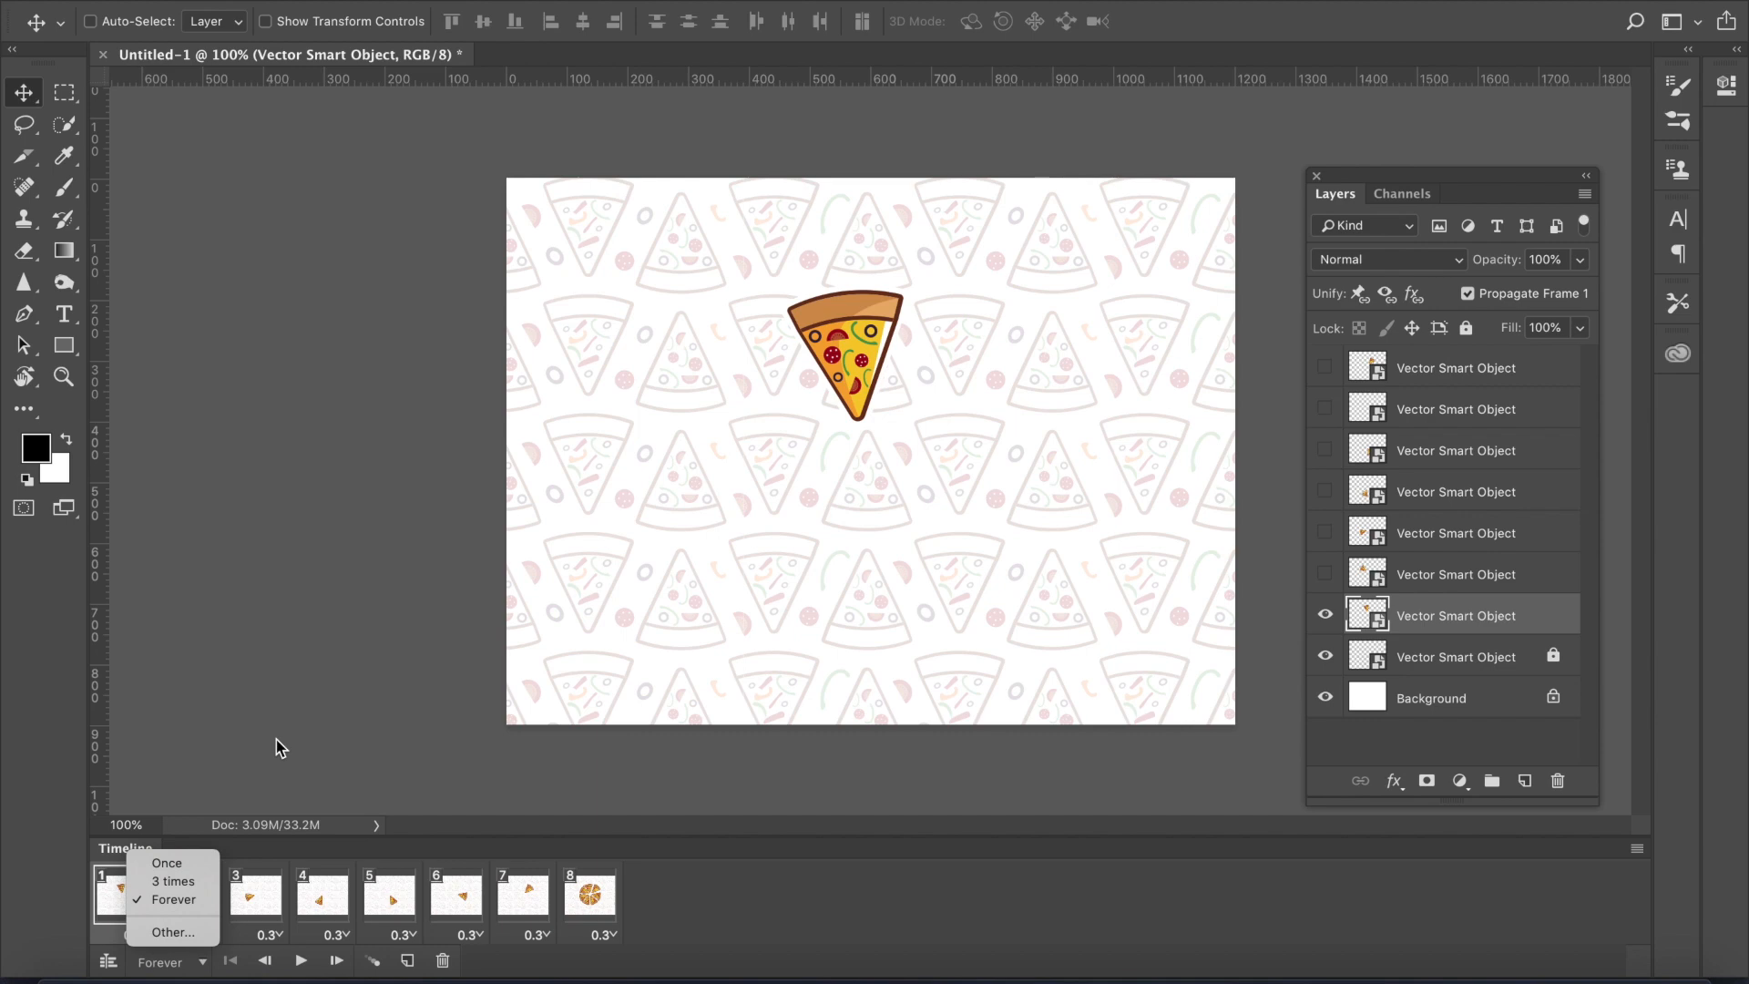
pyautogui.click(170, 861)
pyautogui.click(300, 960)
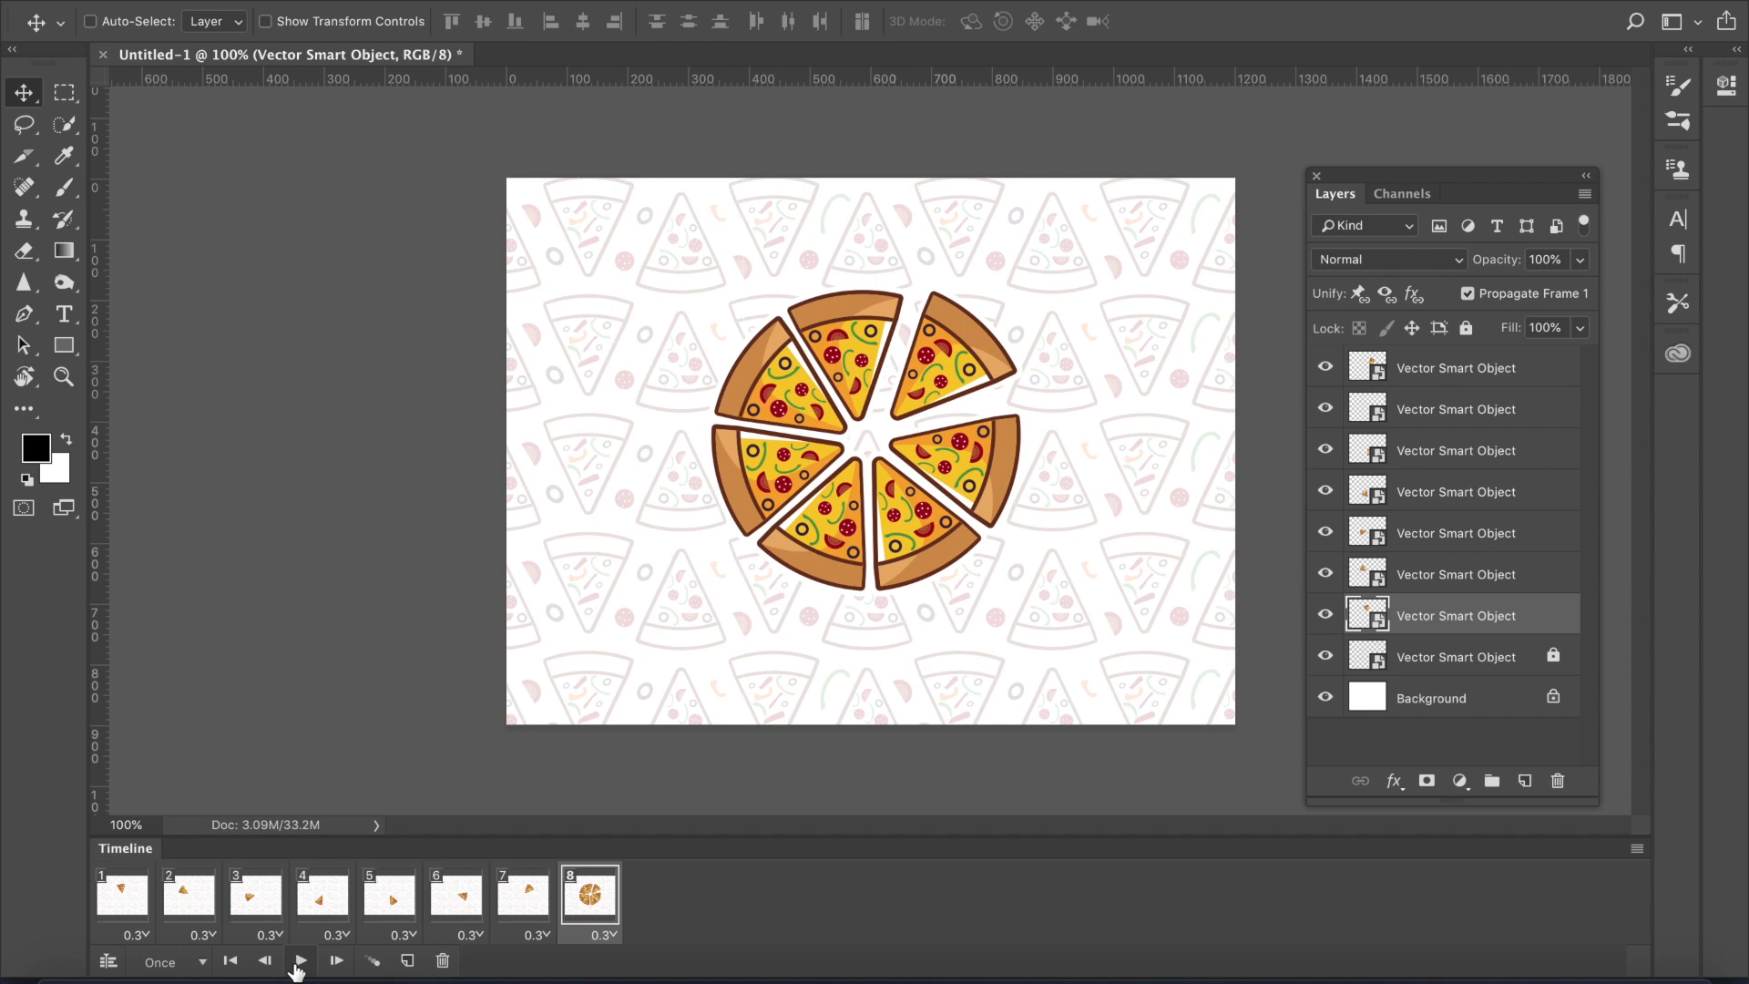
# - Set the animation to loop 3 times and play it
pyautogui.click(200, 962)
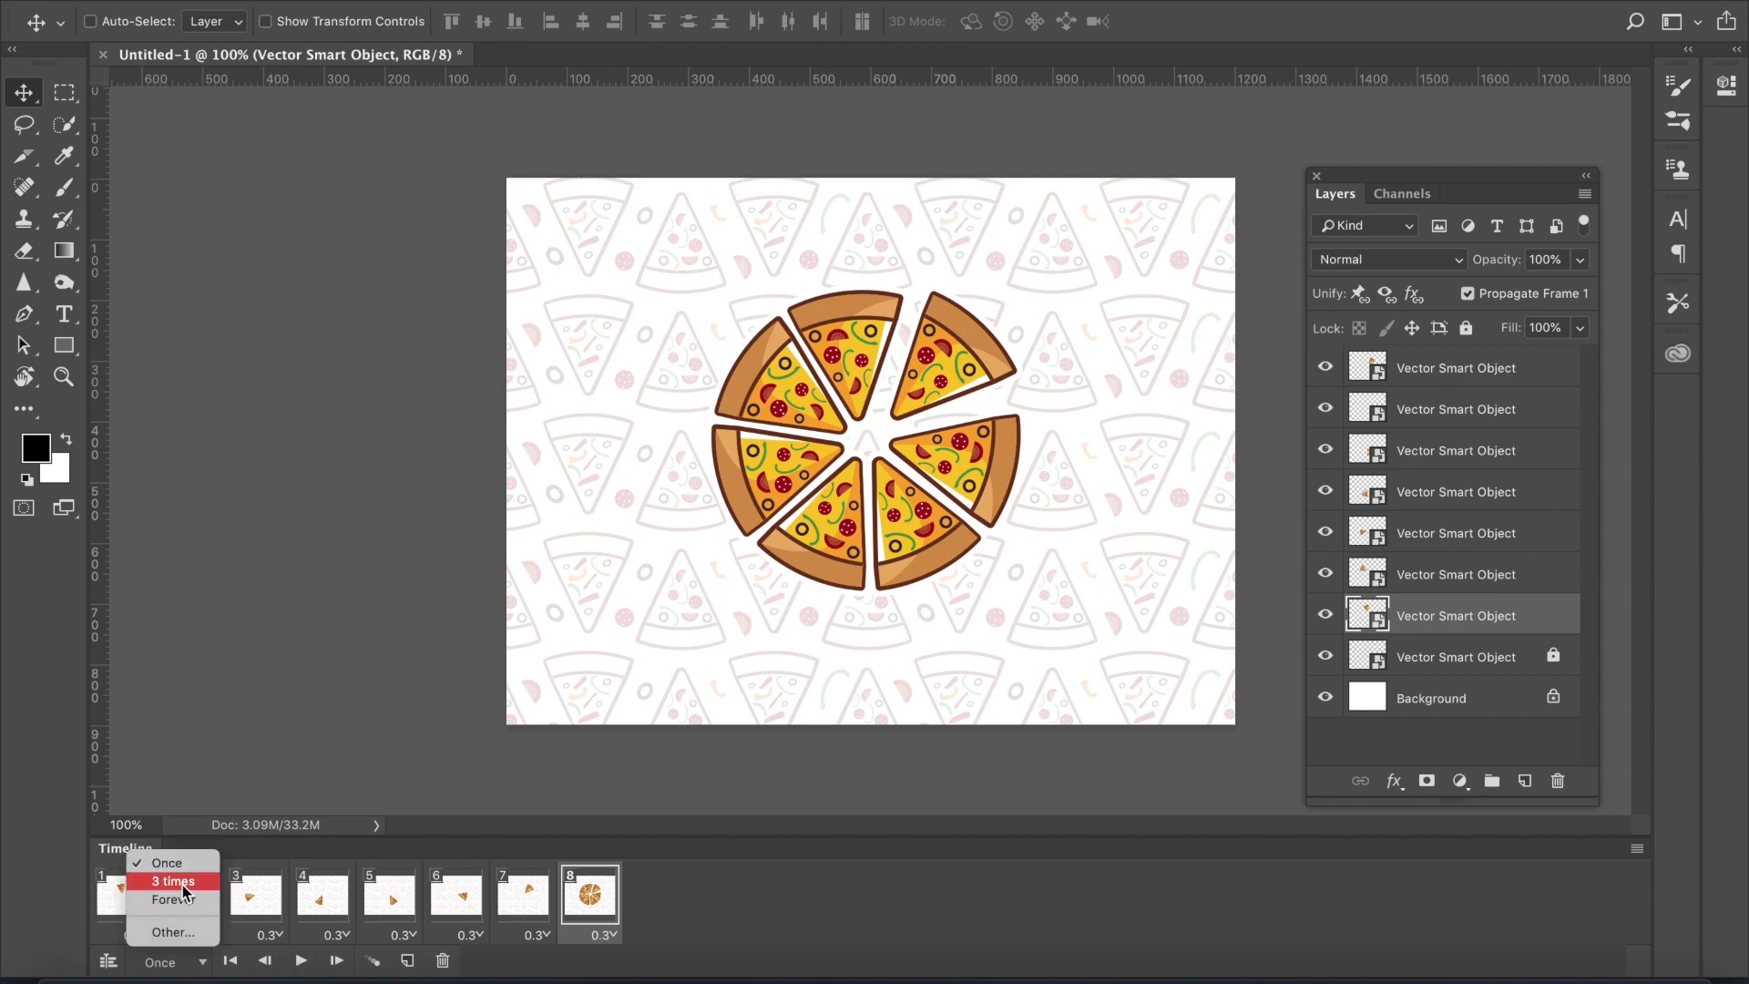
pyautogui.click(181, 881)
pyautogui.click(301, 960)
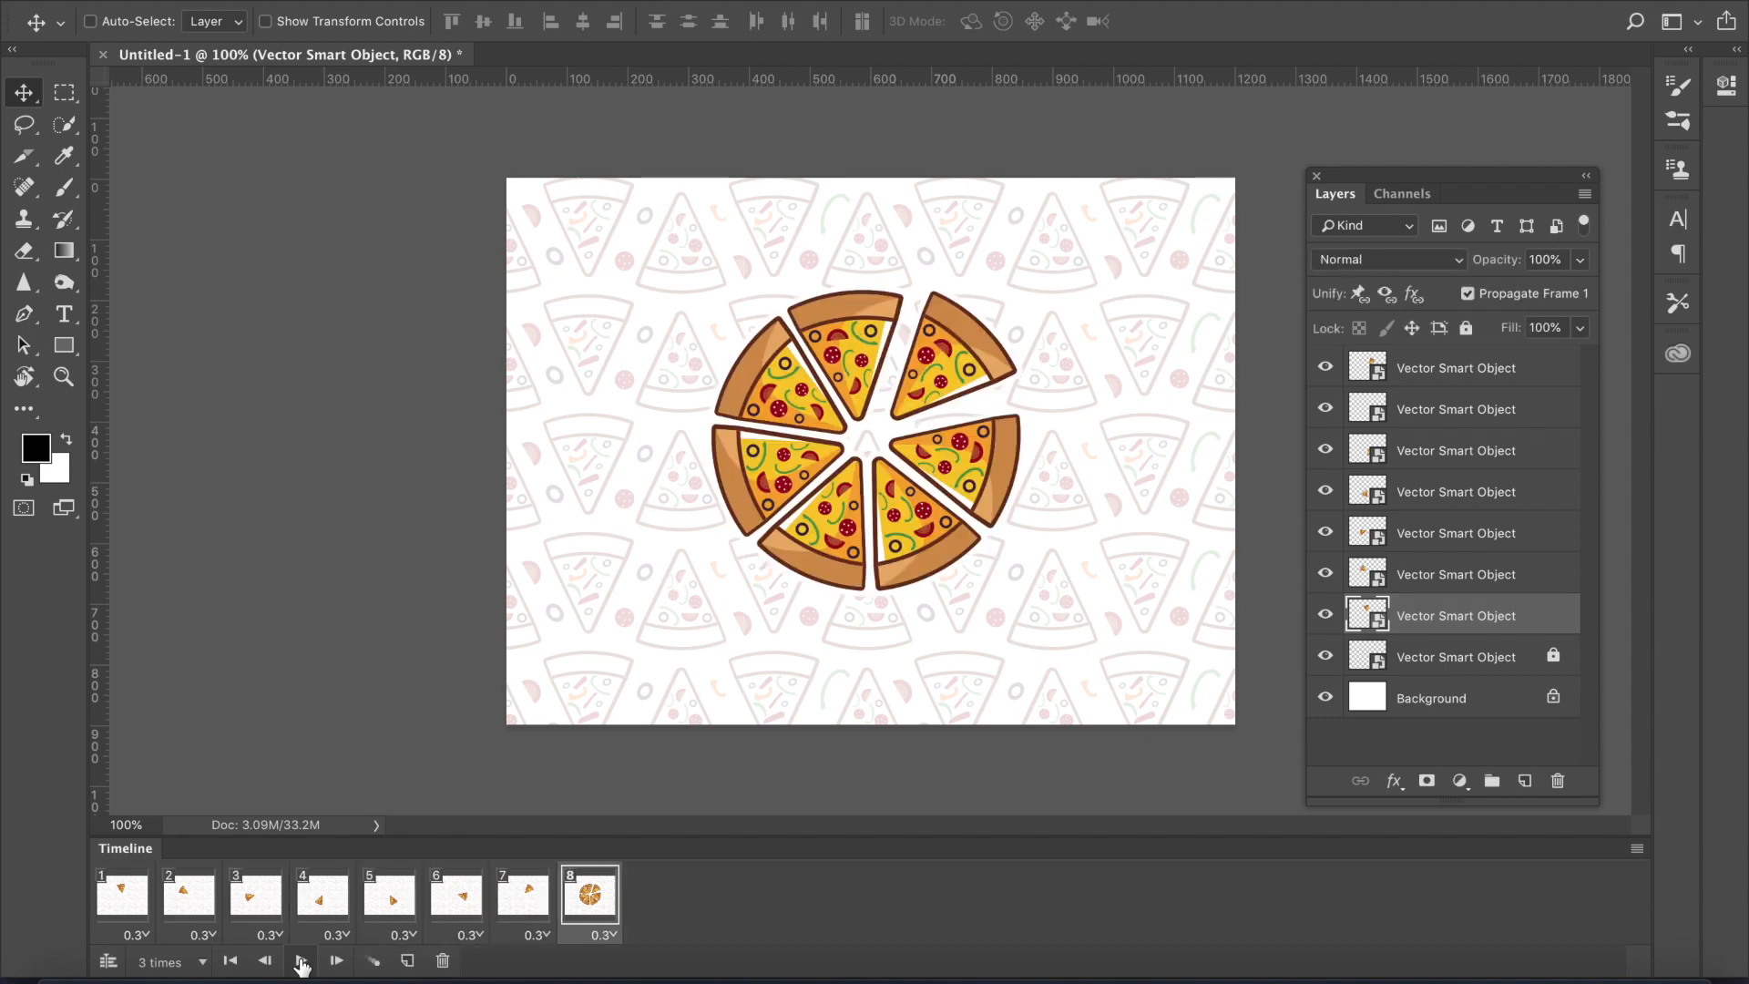
pyautogui.click(201, 964)
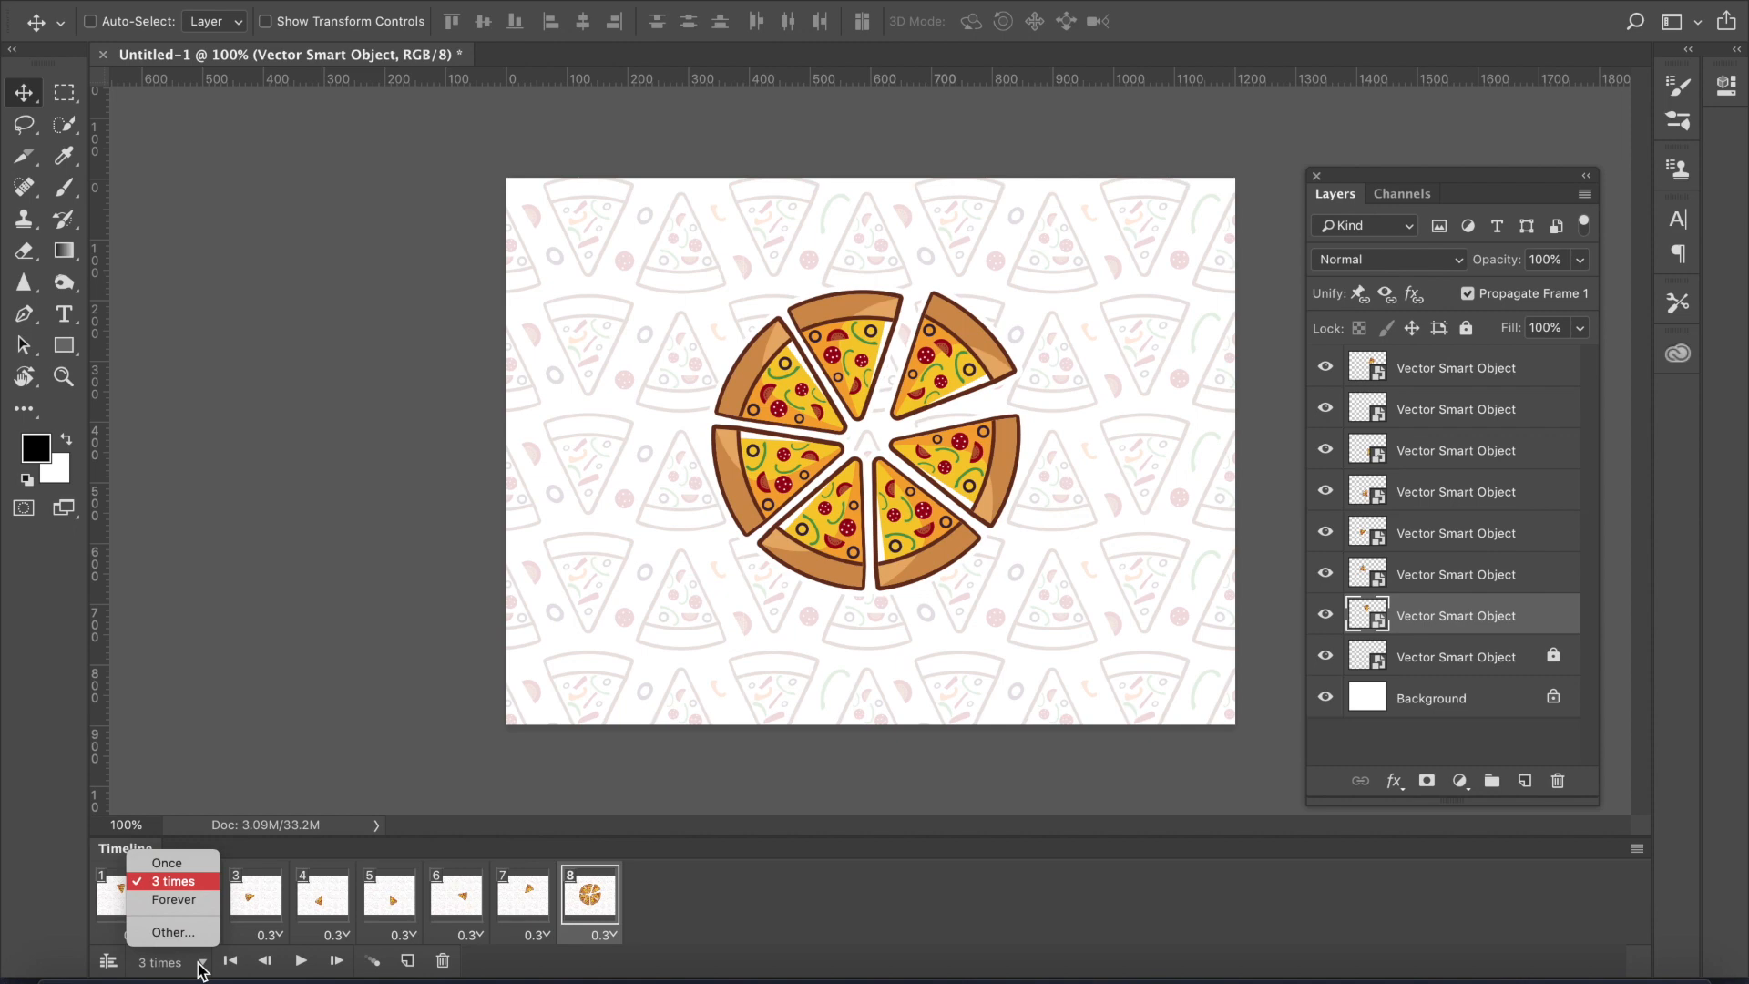
pyautogui.click(206, 932)
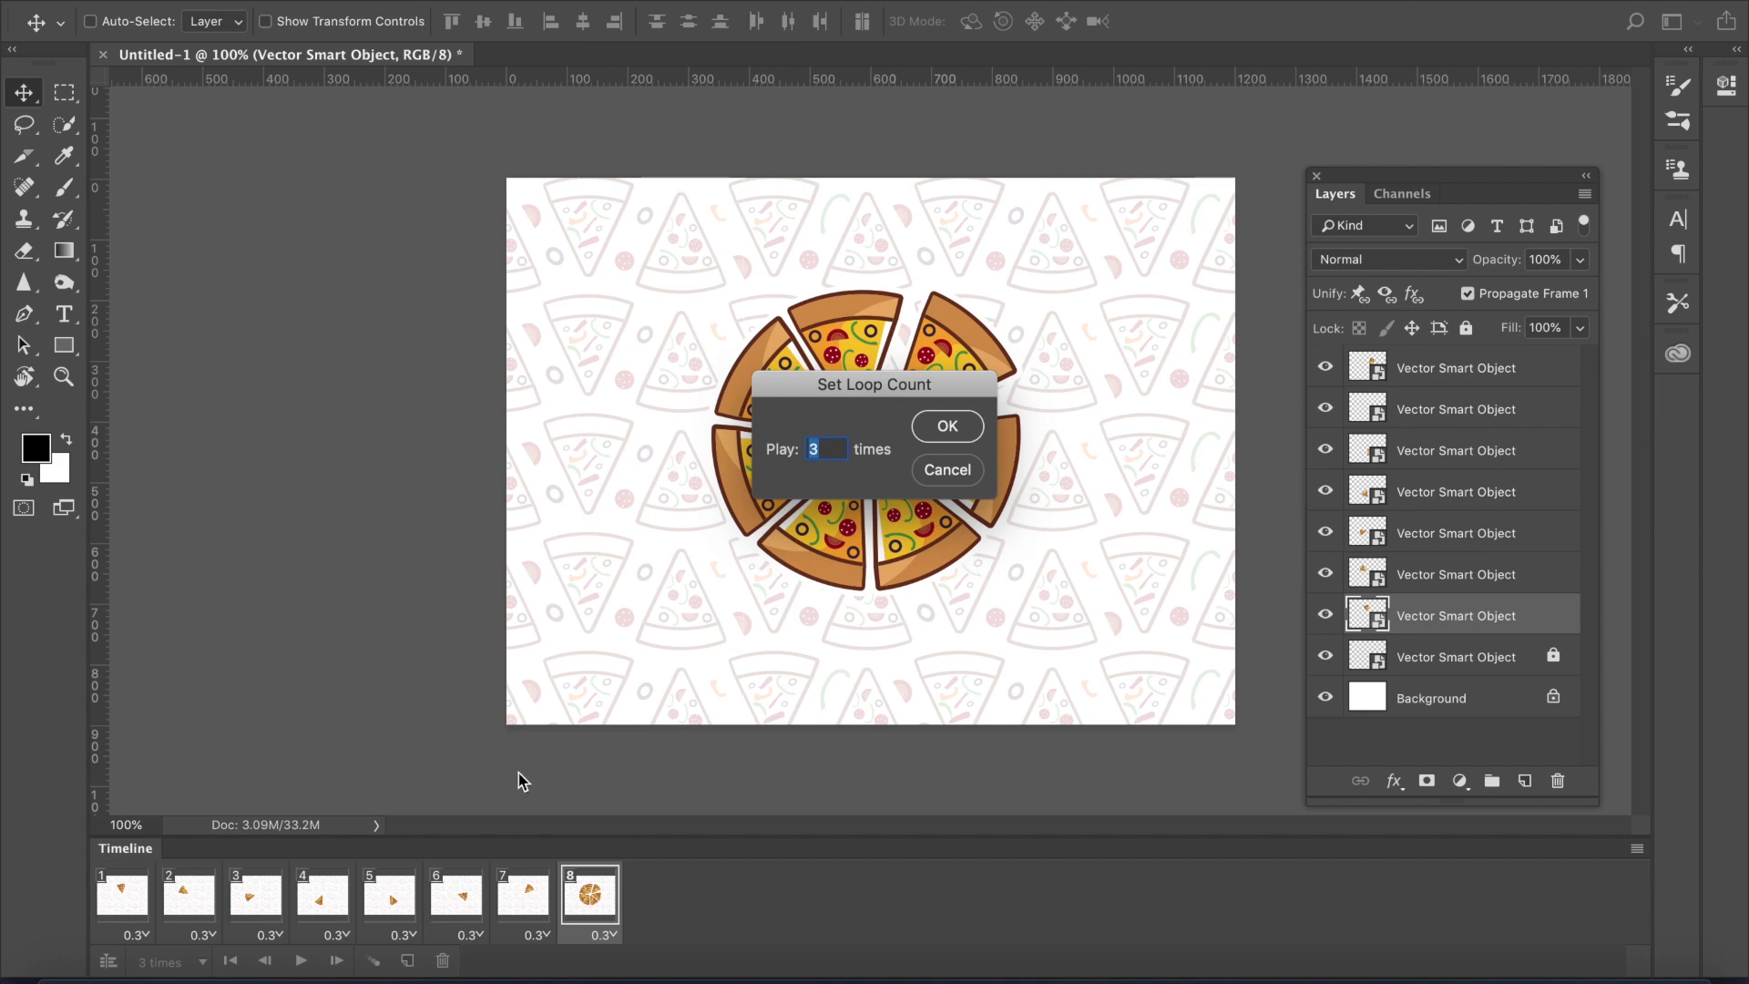
pyautogui.click(923, 484)
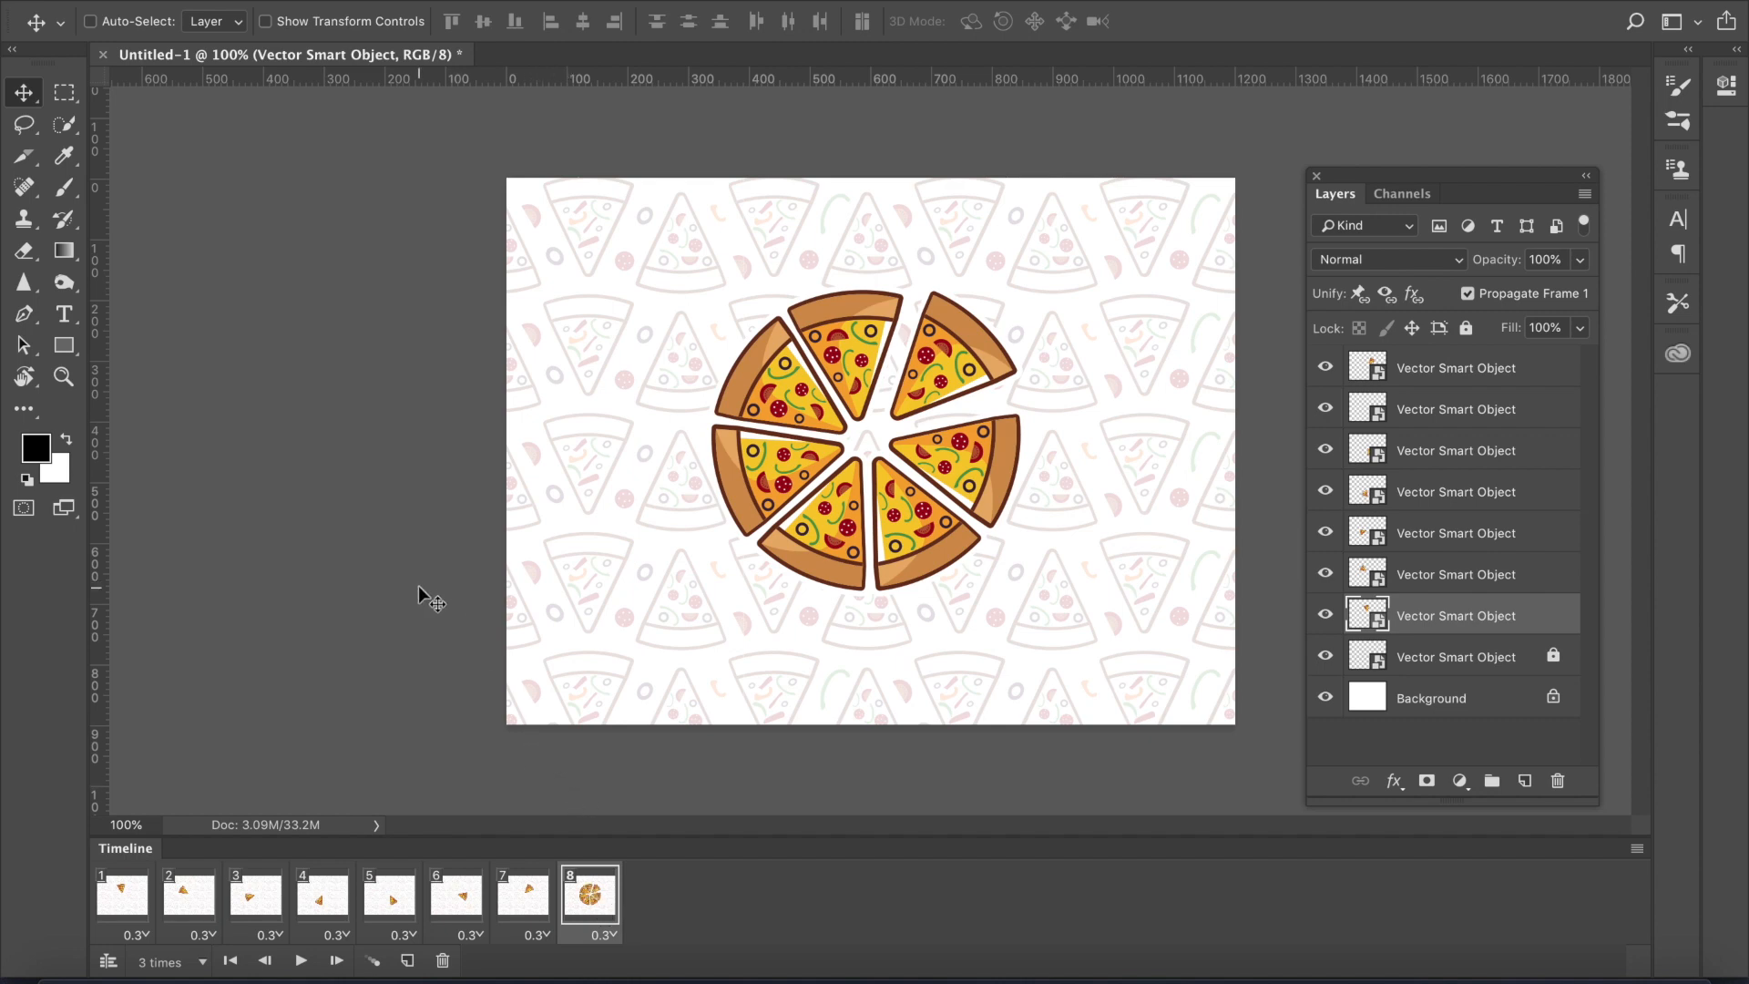
# - Export the animation as a GIF with Save for Web (Legacy), saving it to the Desktop folder as pizza.gif
pyautogui.click(223, 0)
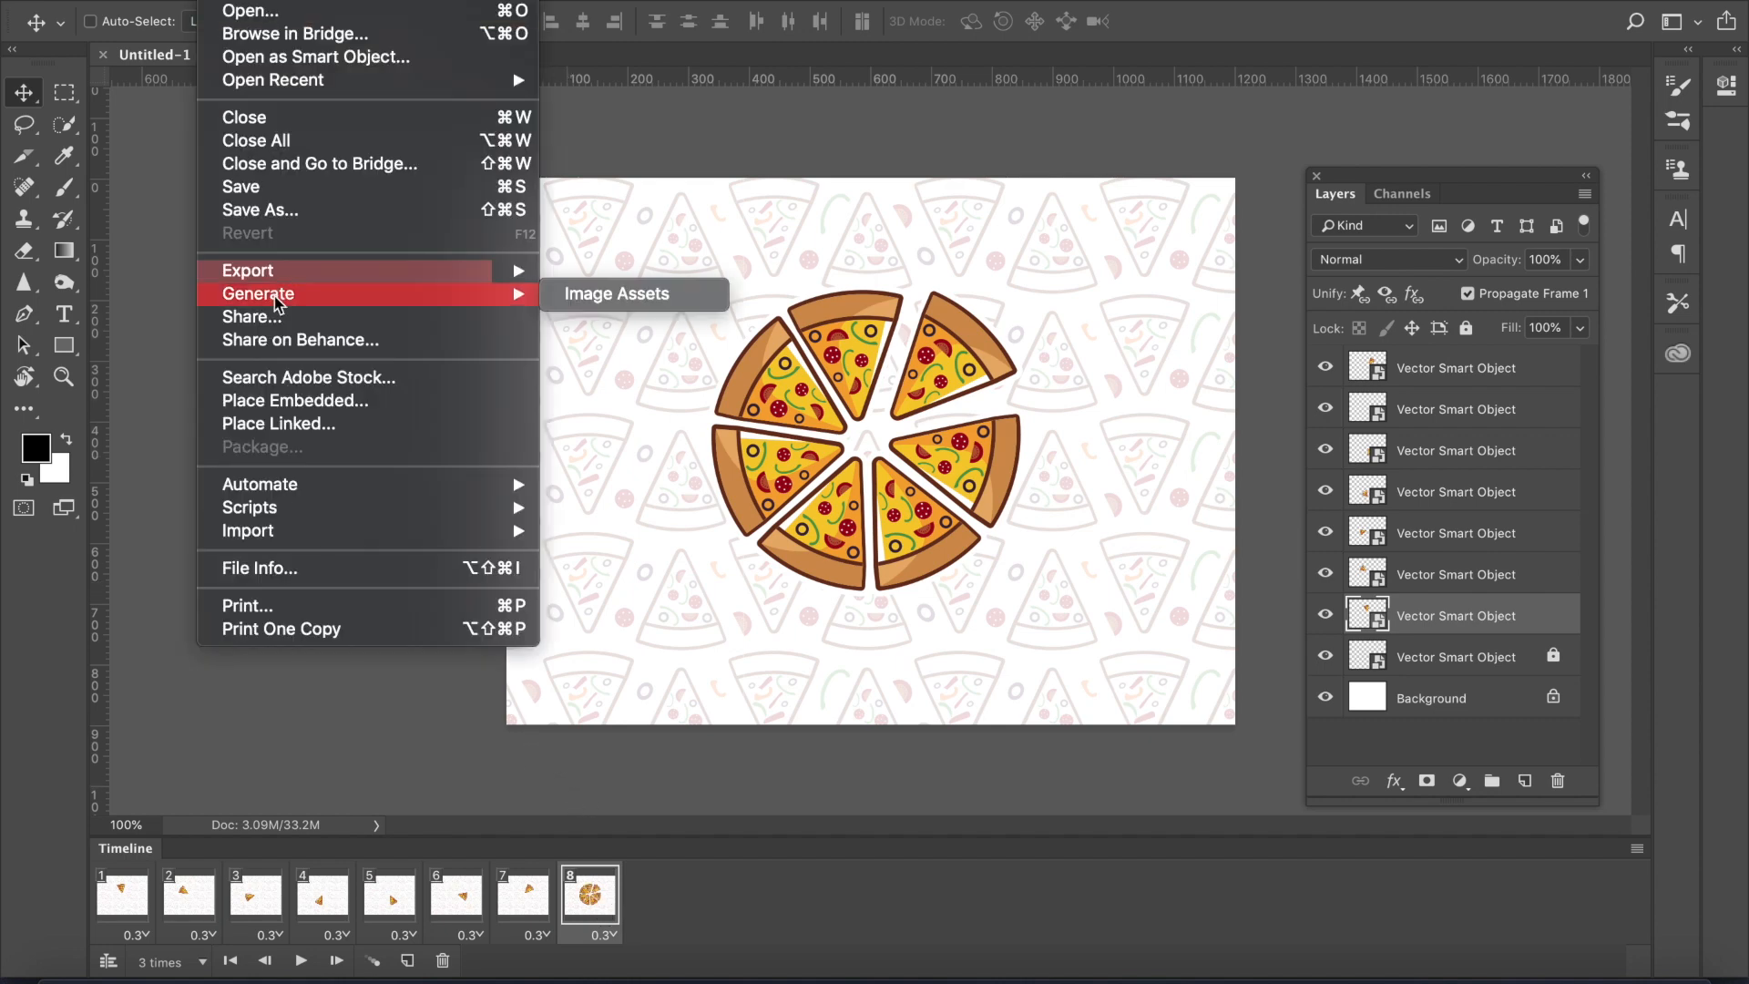
pyautogui.moveTo(375, 270)
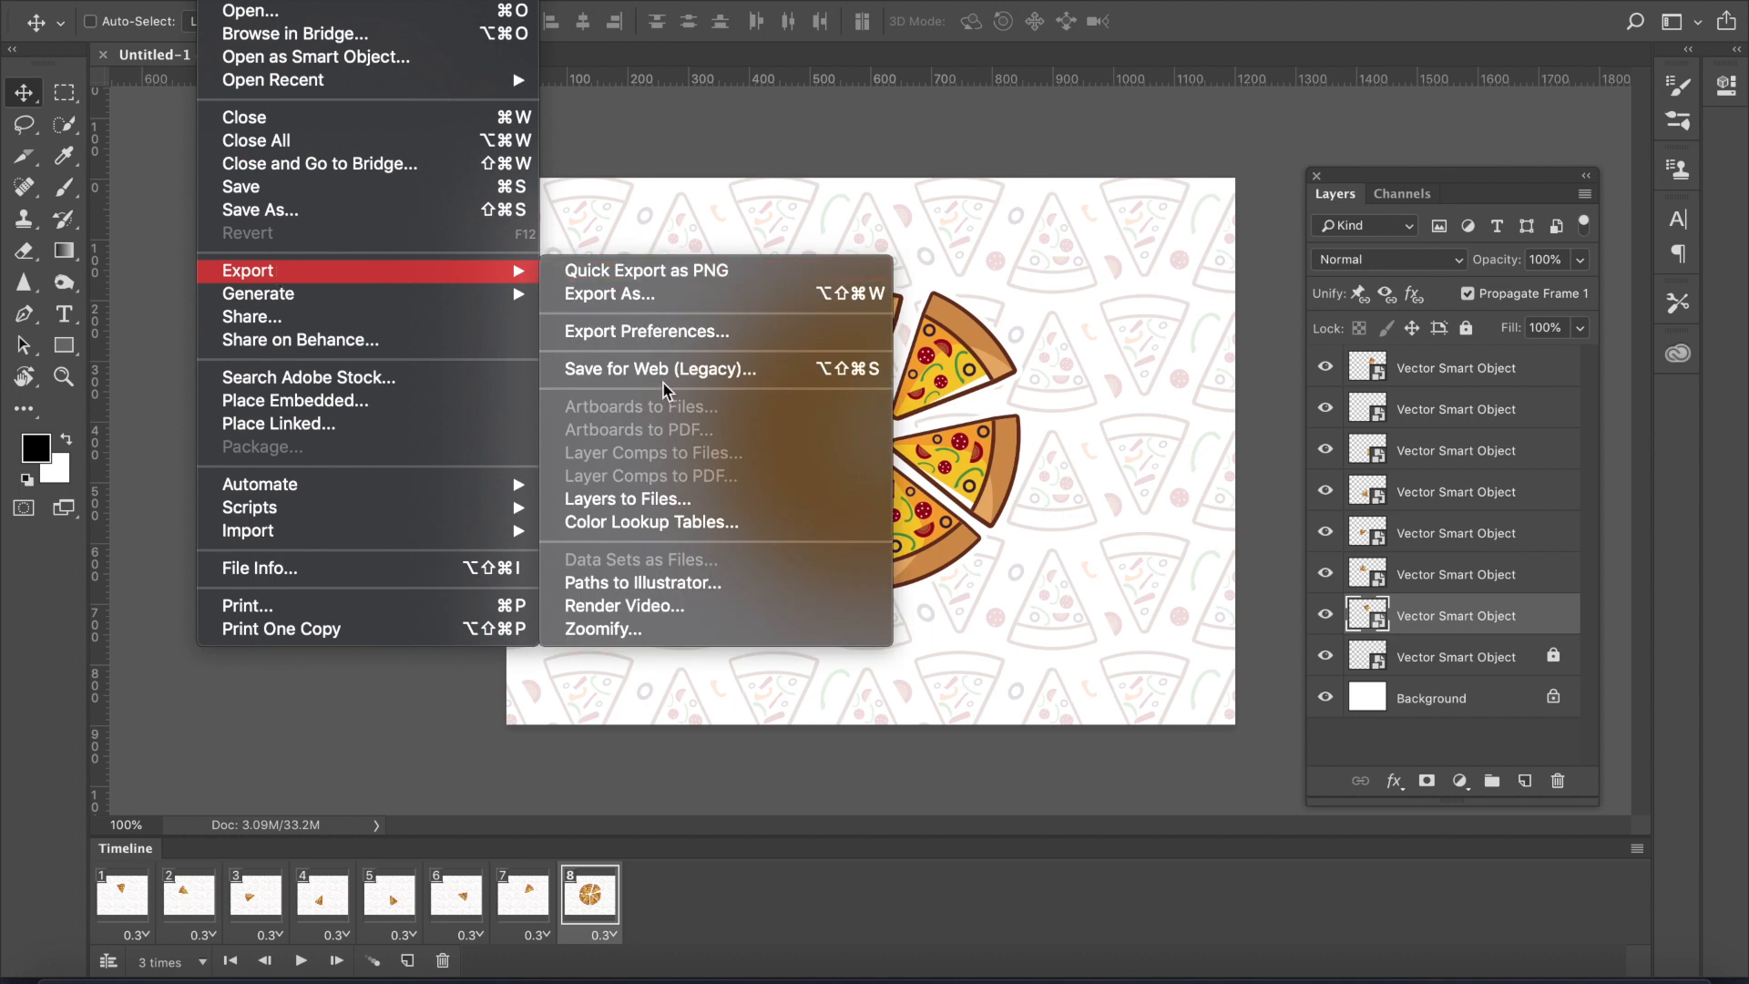
pyautogui.click(668, 371)
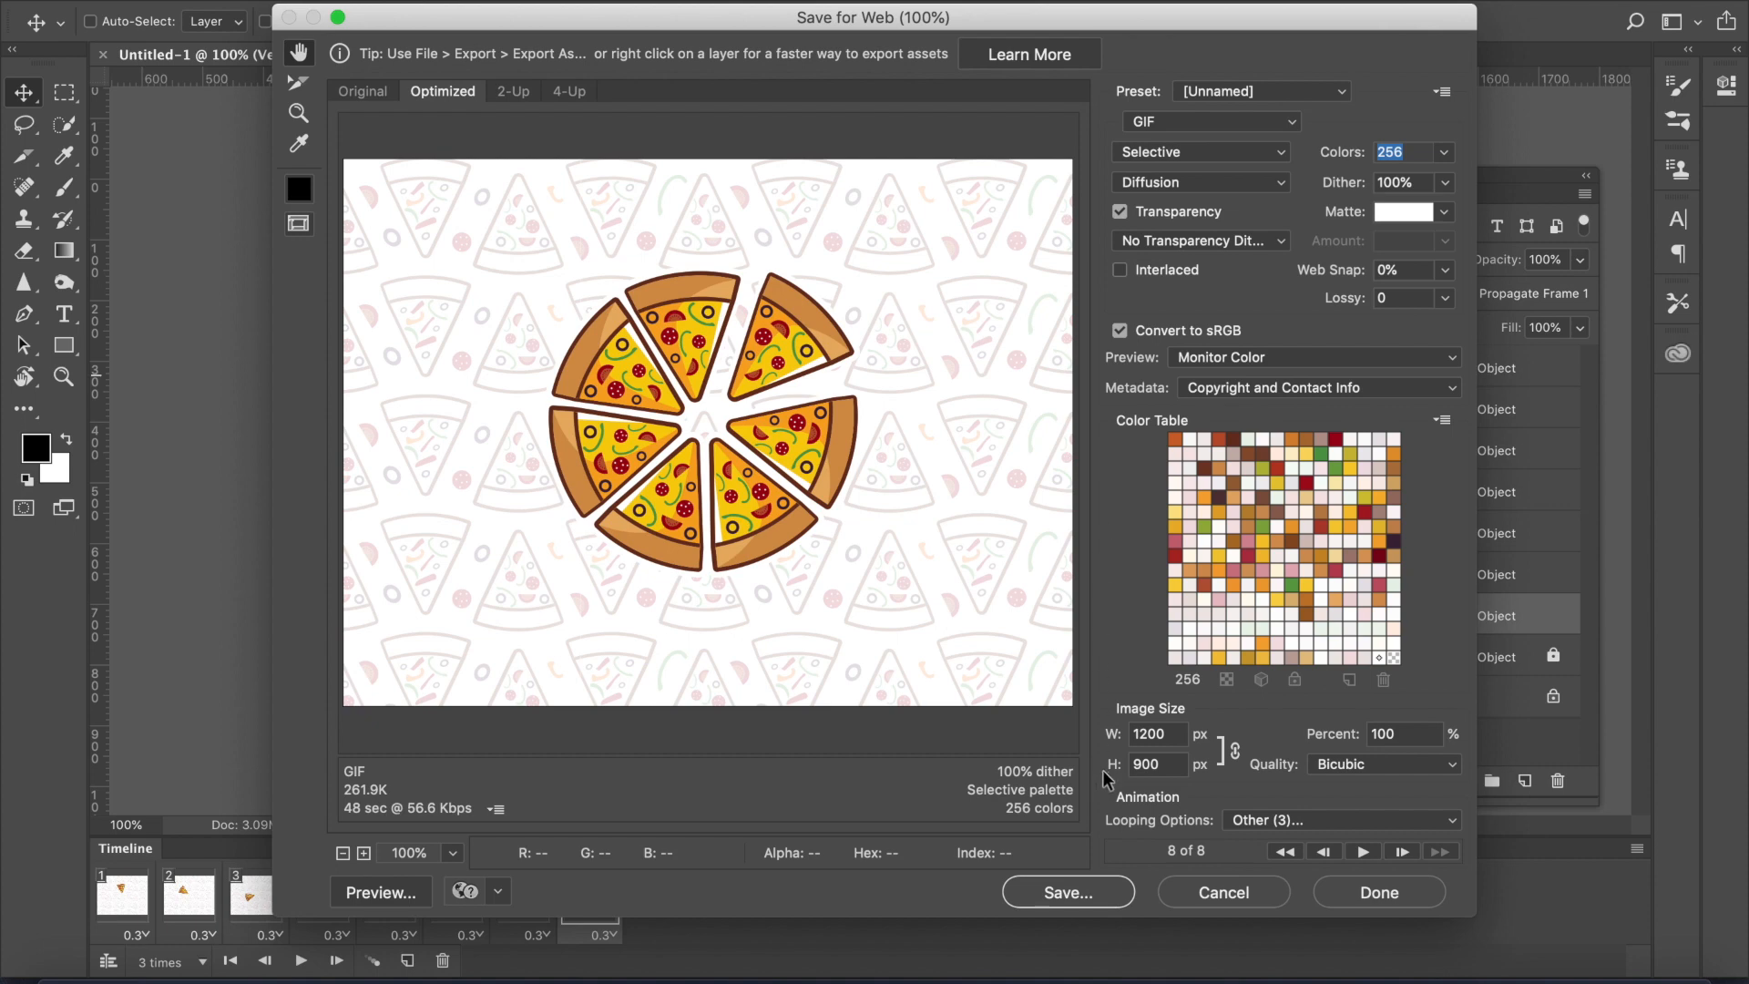
pyautogui.click(1068, 891)
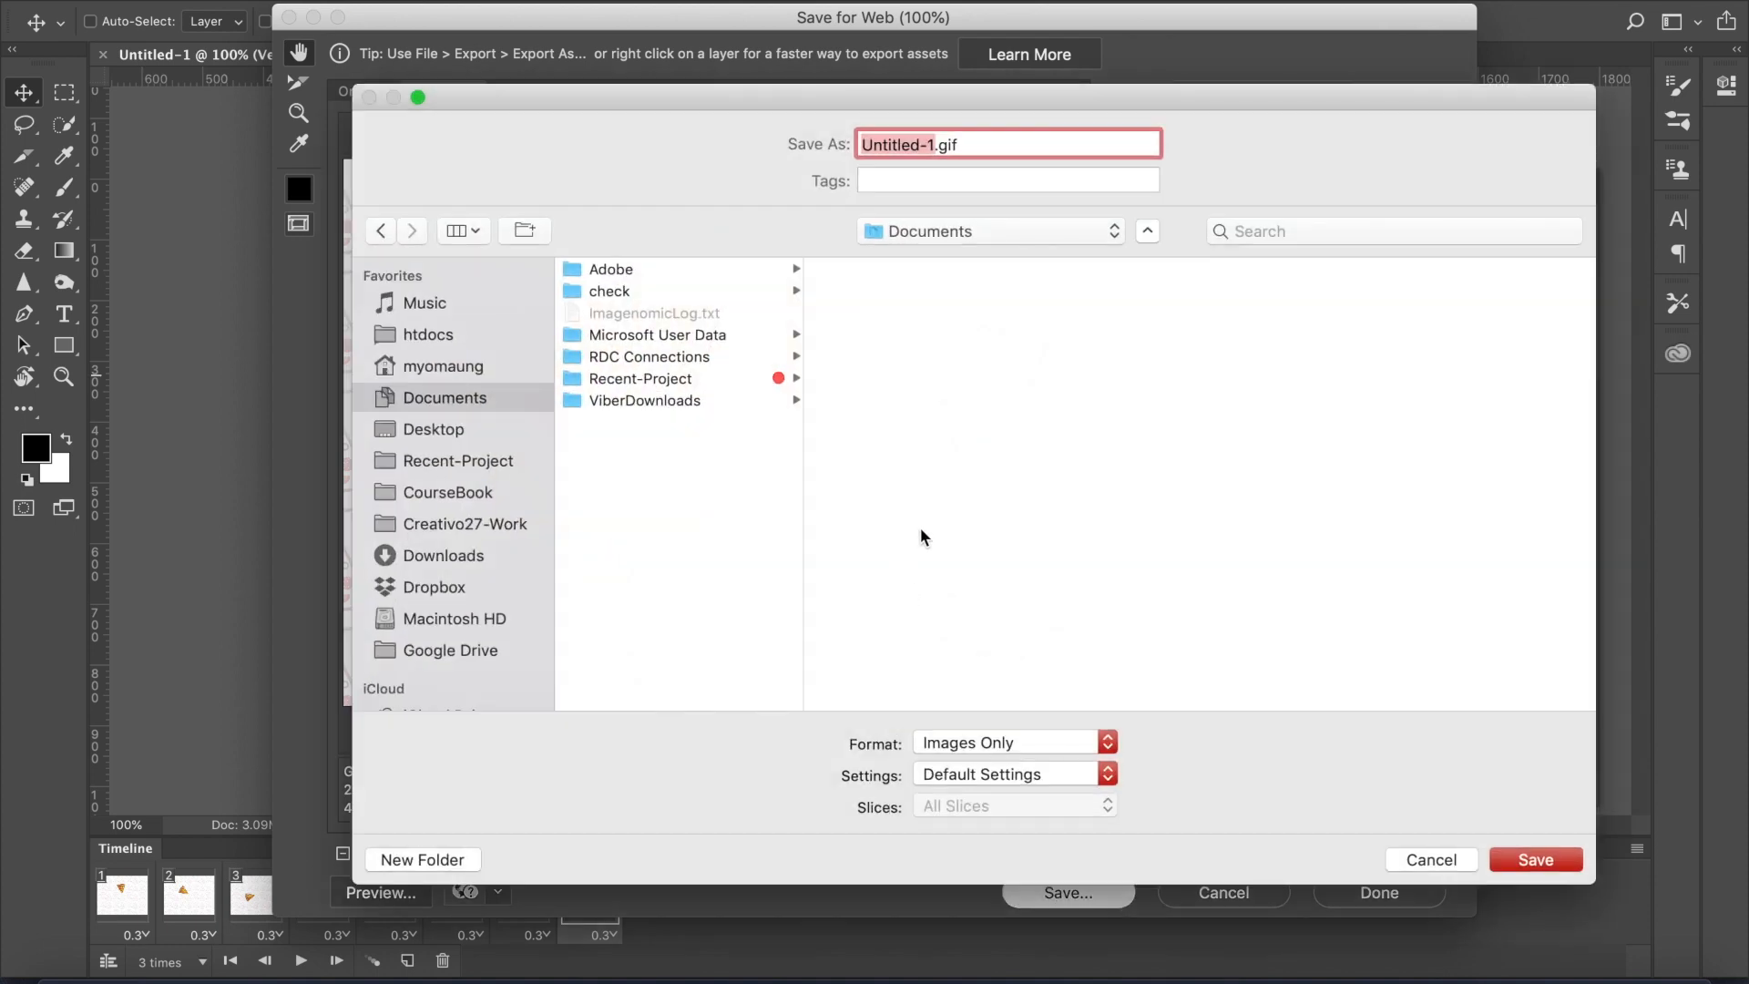
pyautogui.click(428, 430)
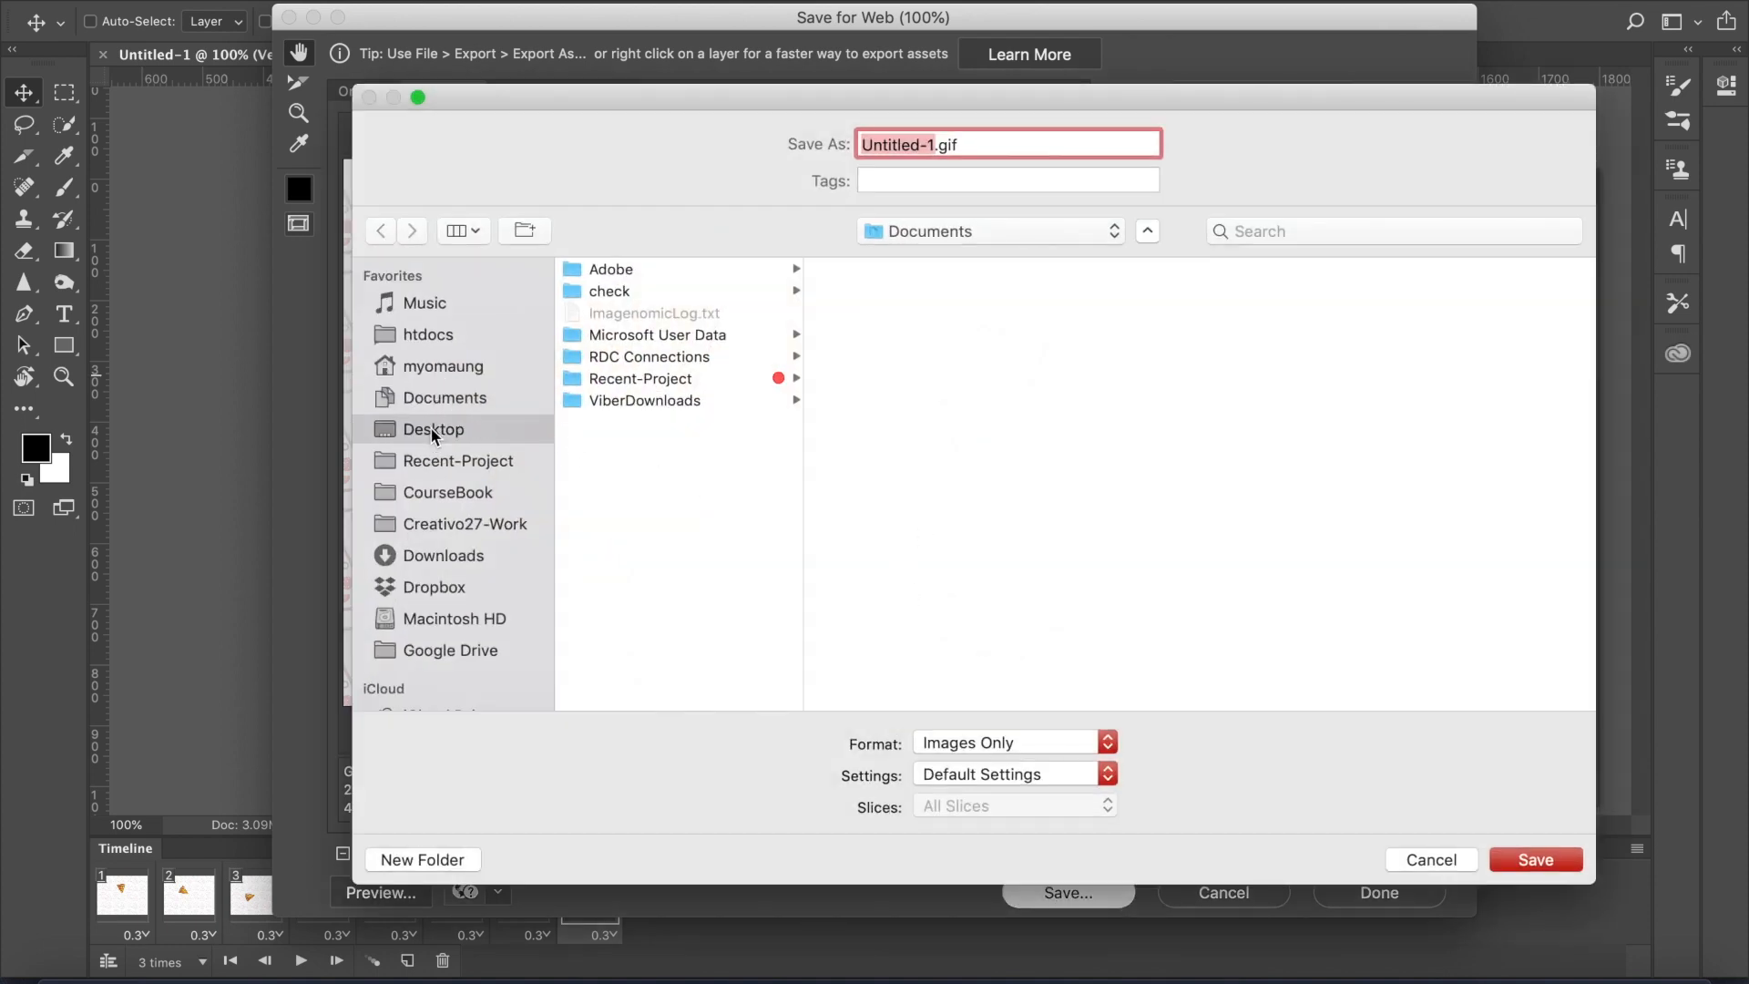
pyautogui.write('pizza')
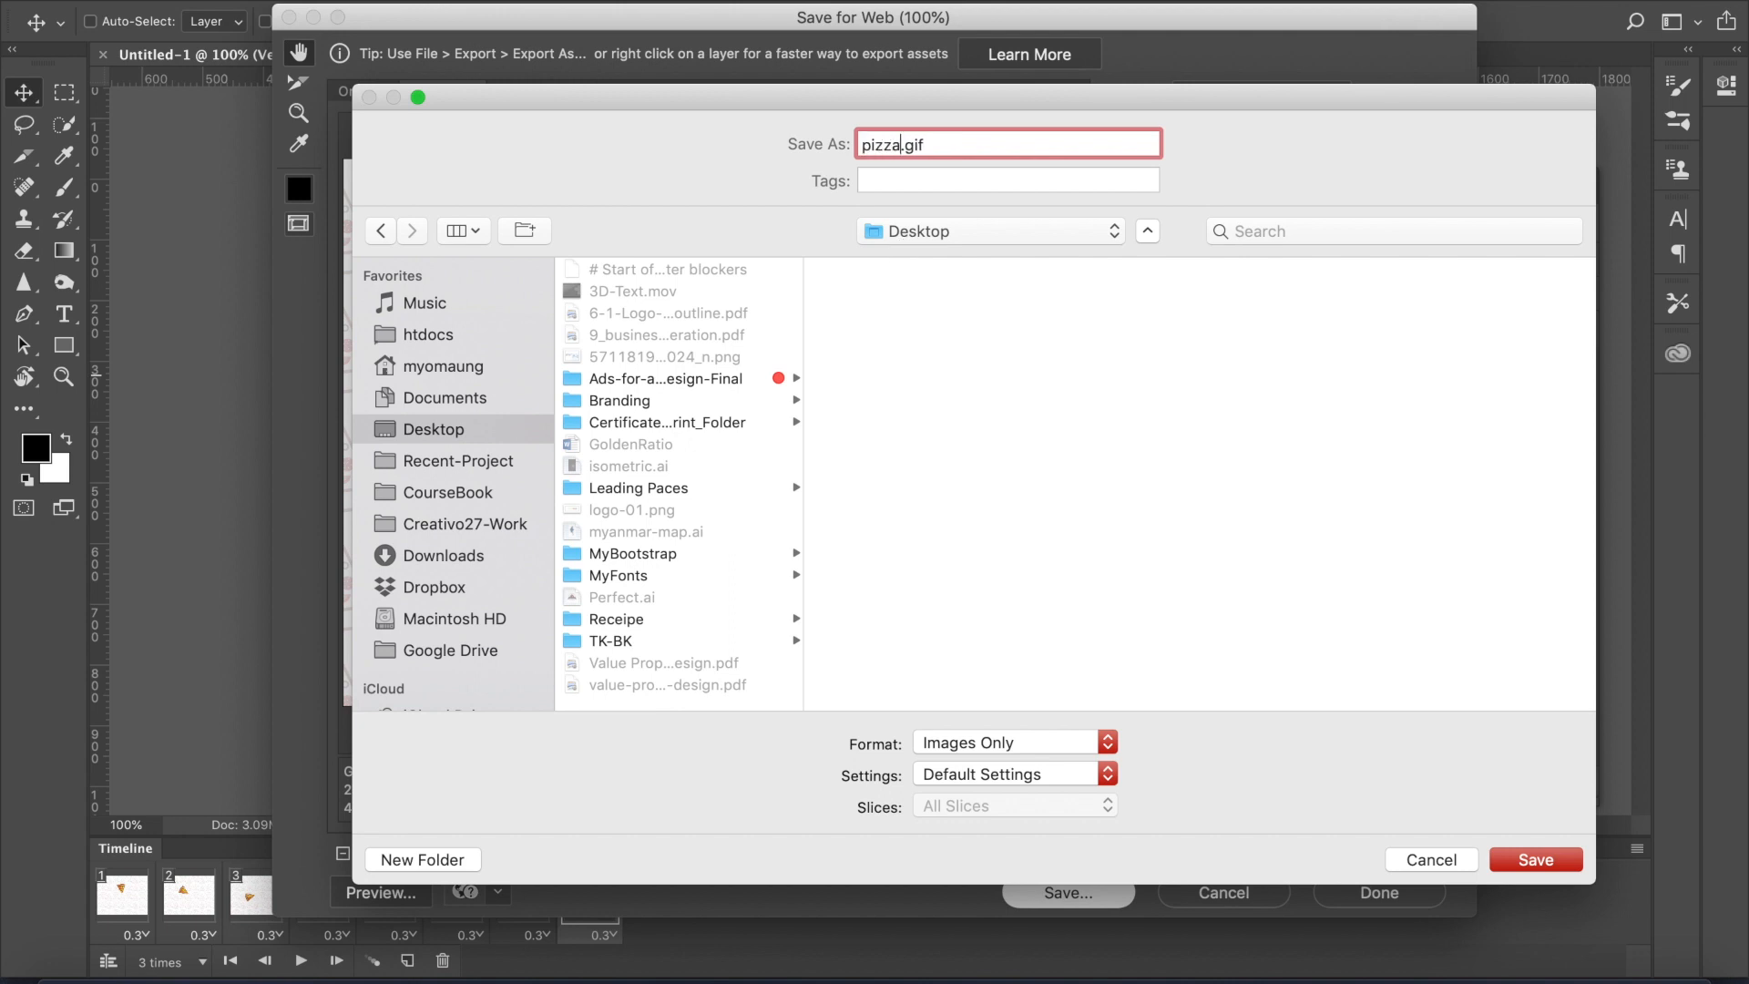
pyautogui.write('-animation')
pyautogui.press('BackSpace')
pyautogui.press('BackSpace')
pyautogui.press('BackSpace')
pyautogui.press('BackSpace')
pyautogui.press('BackSpace')
pyautogui.press('BackSpace')
pyautogui.press('BackSpace')
pyautogui.press('BackSpace')
pyautogui.press('BackSpace')
pyautogui.press('BackSpace')
pyautogui.click(1528, 857)
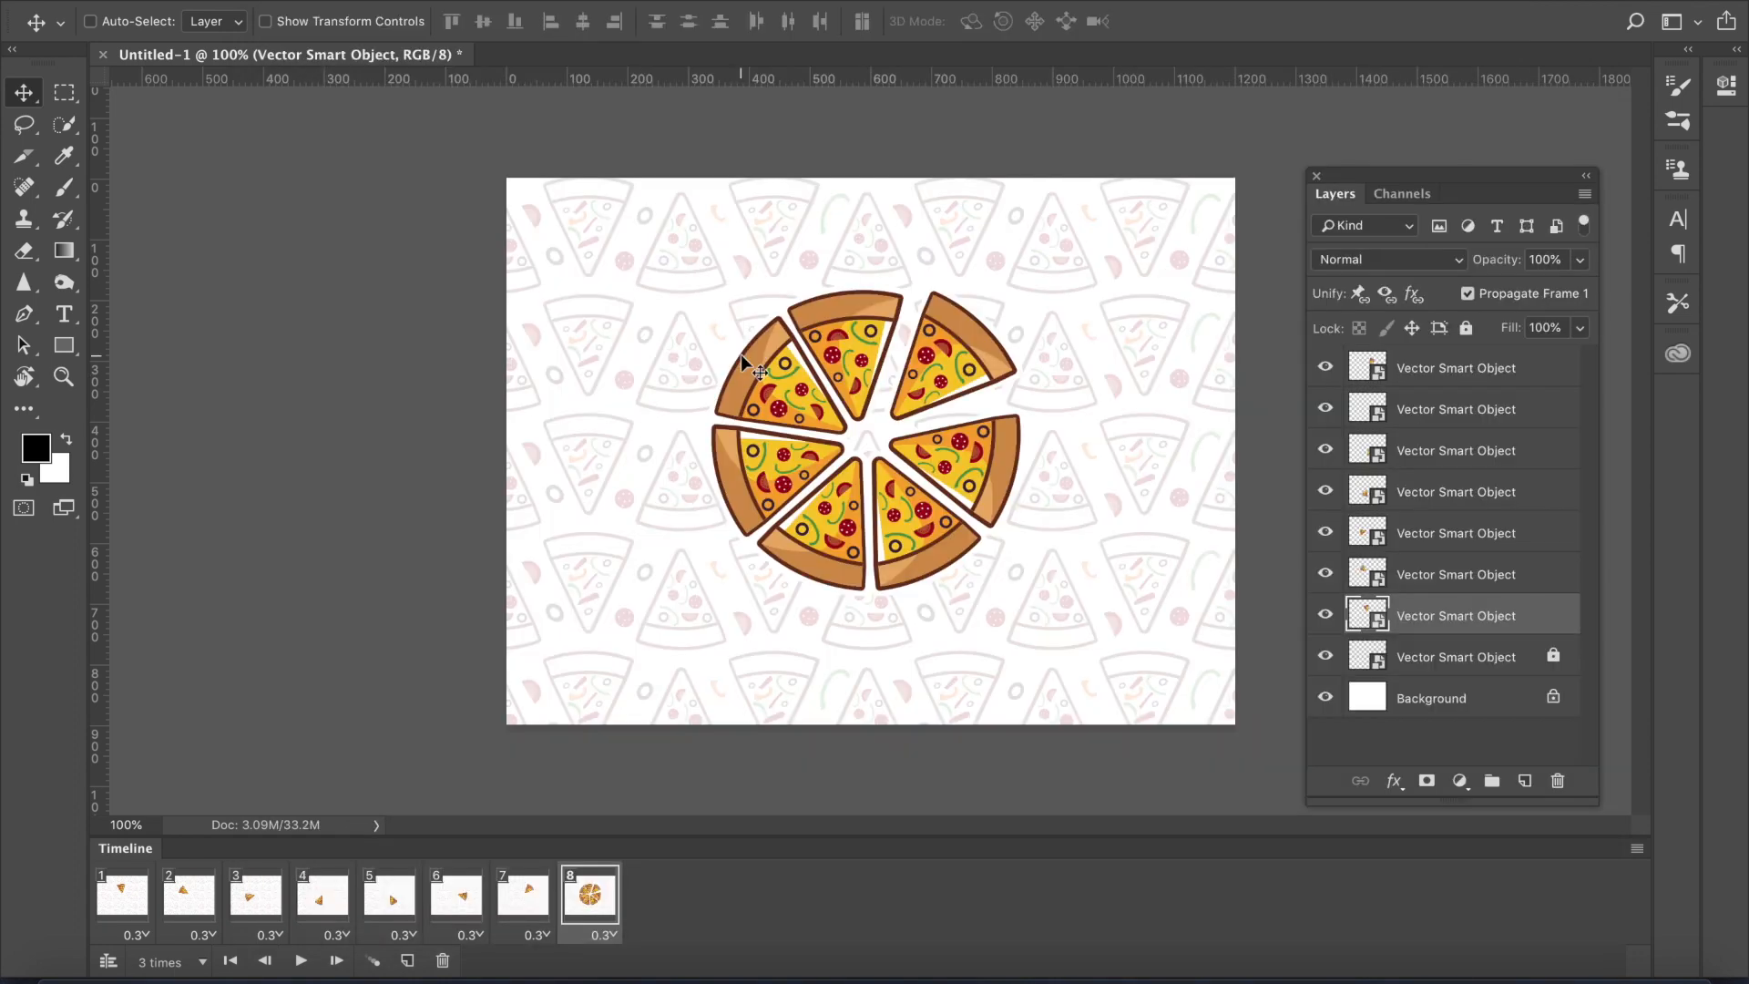
# - Switch to Finder, preview pizza.gif in the Desktop folder, and open the file in the Opera browser
pyautogui.press('super+Tab')
pyautogui.press('super+Tab')
pyautogui.press('super+Tab')
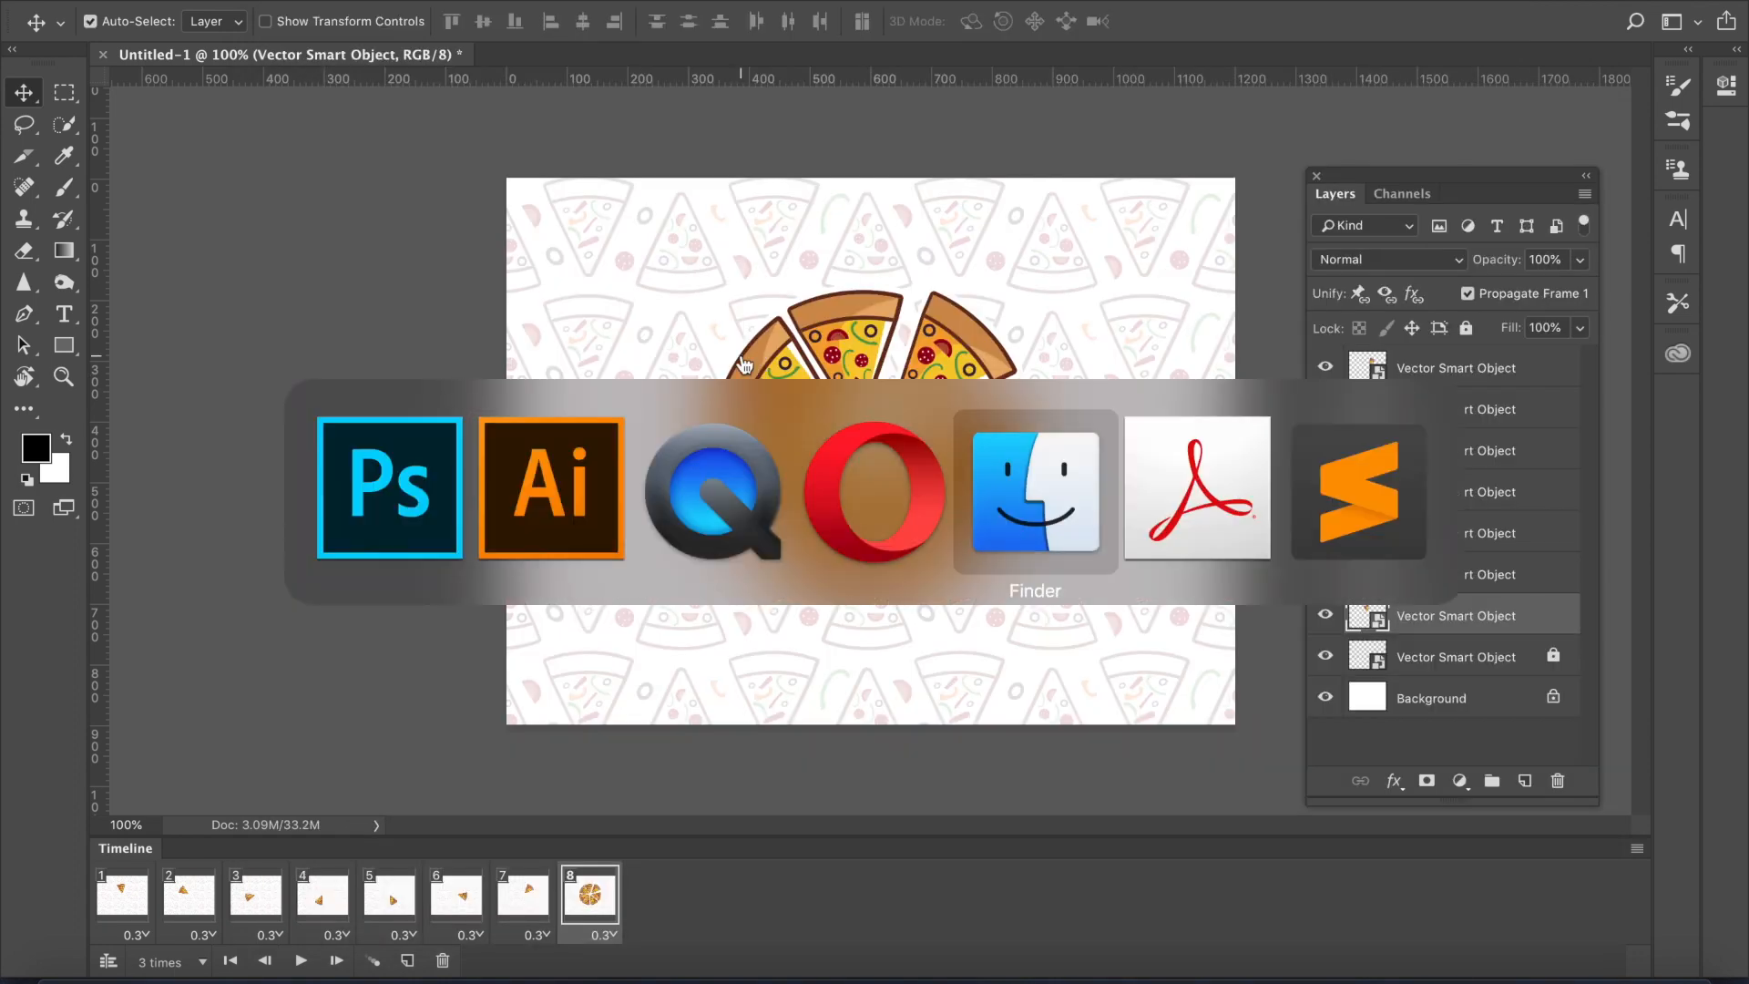
pyautogui.scroll(5, 351, 559)
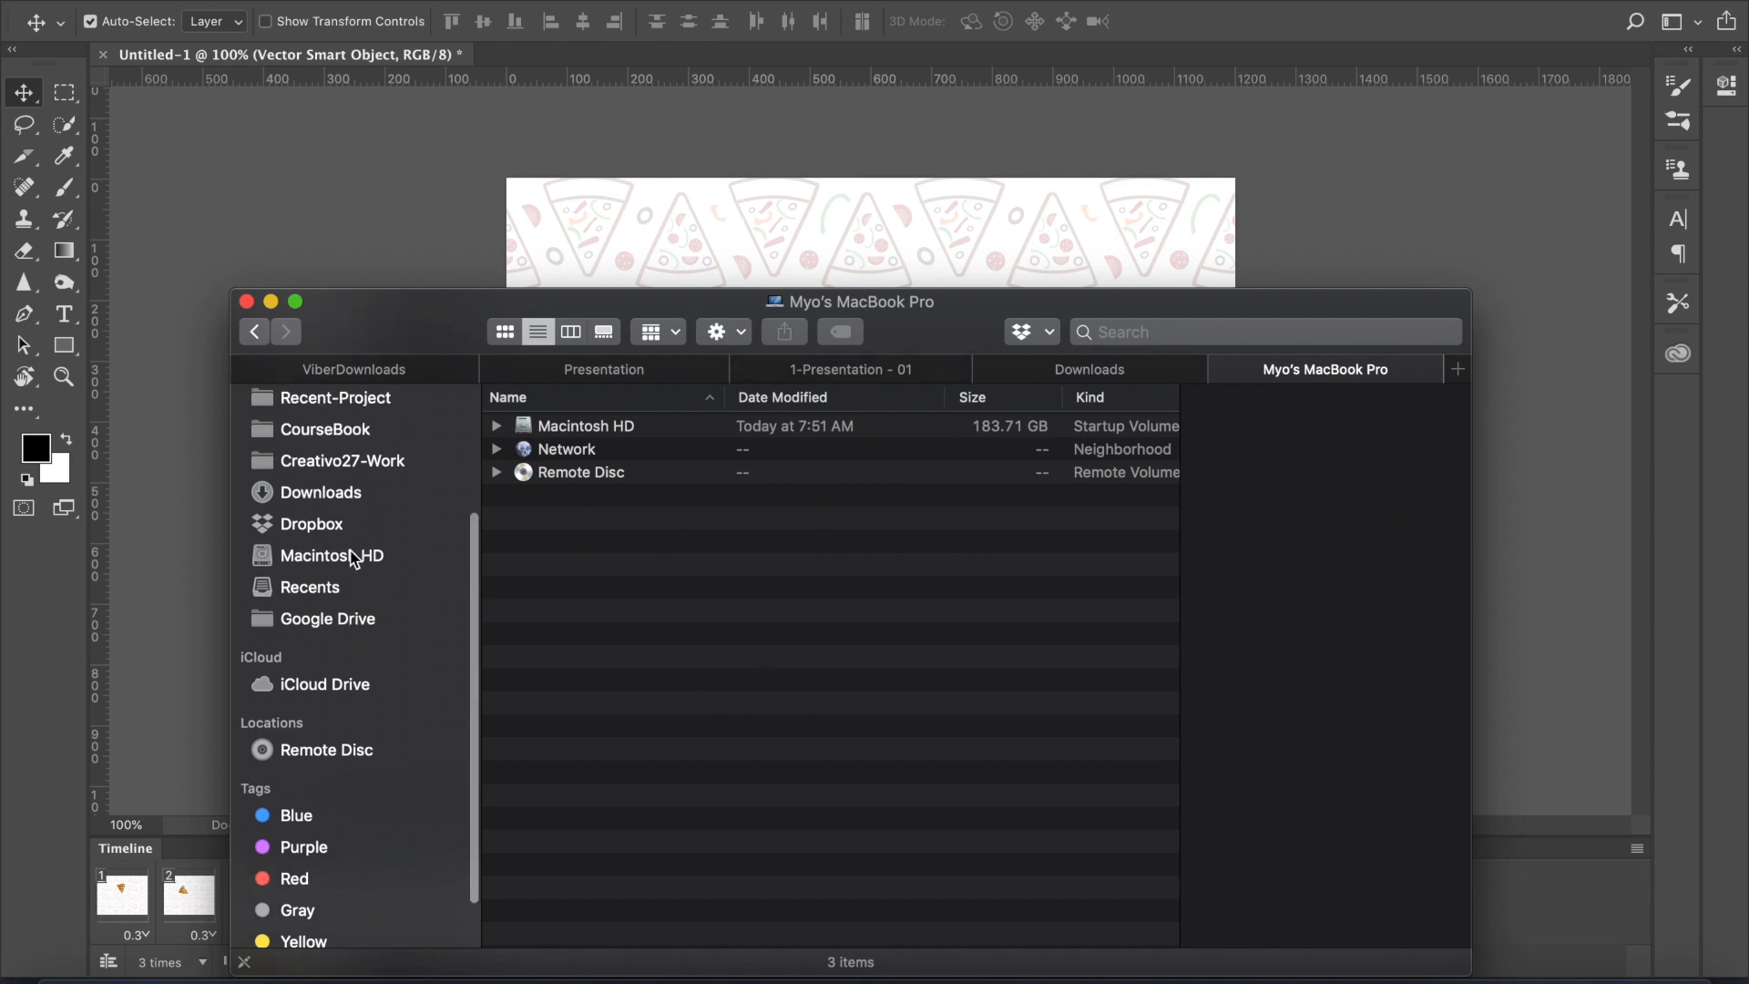
pyautogui.scroll(2, 301, 547)
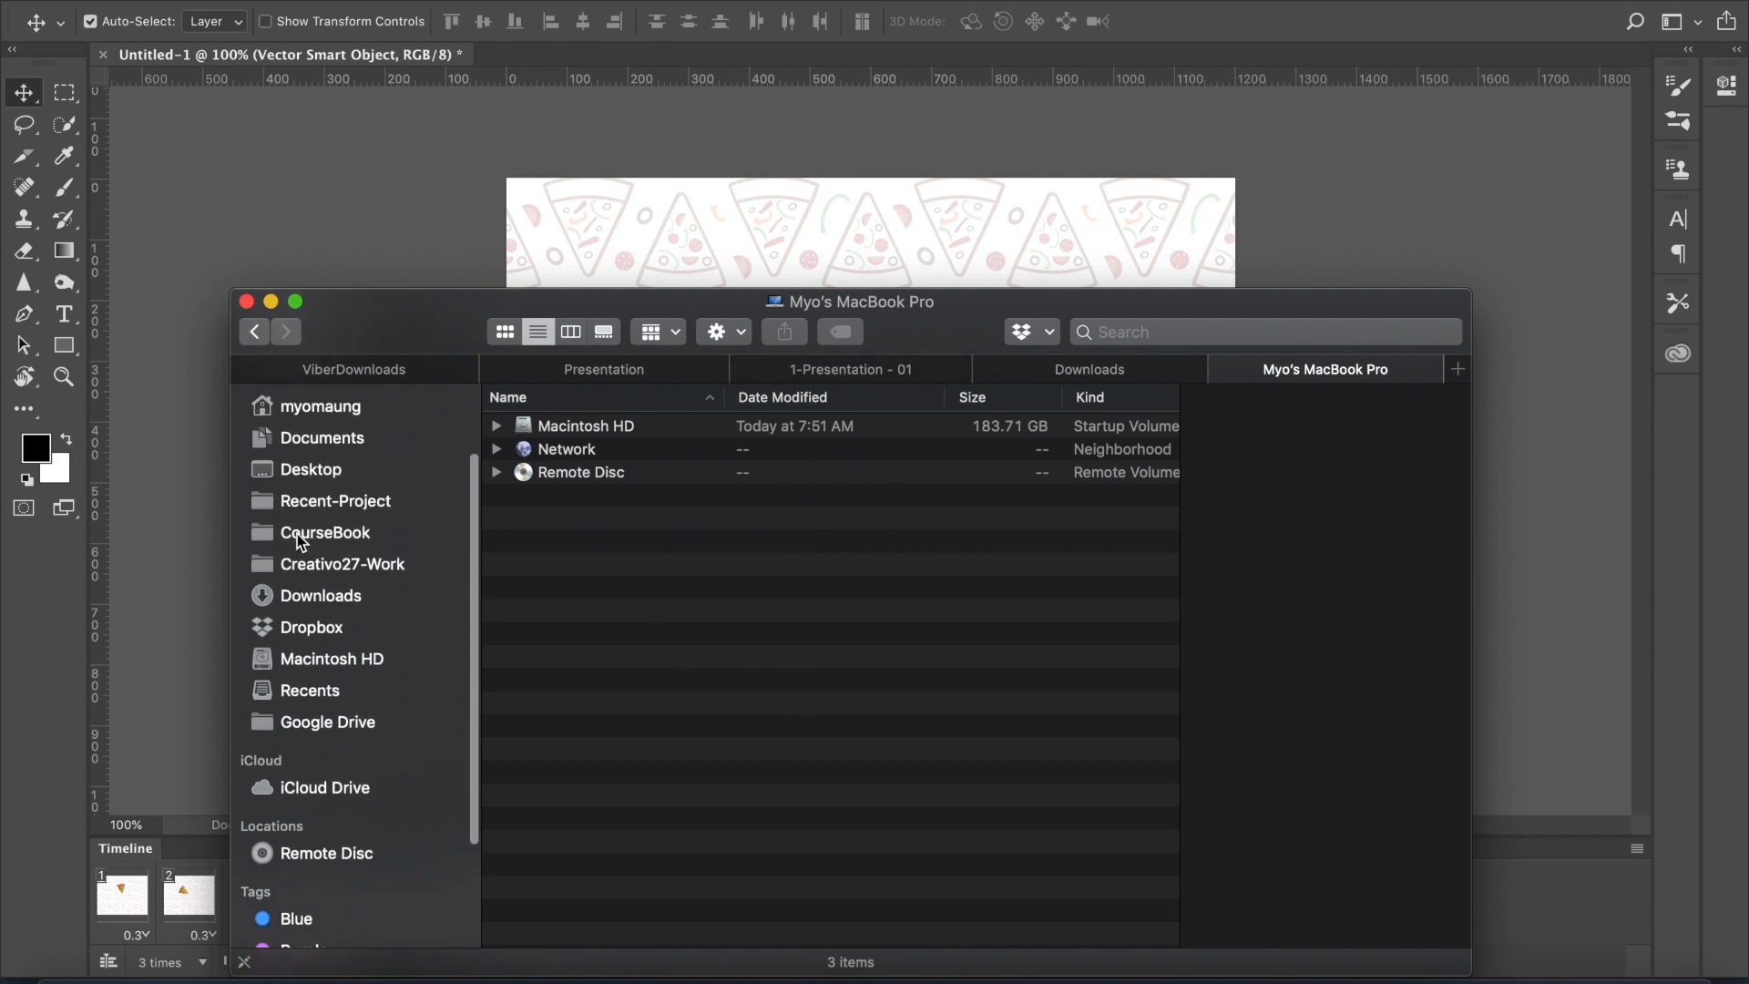
pyautogui.click(305, 485)
pyautogui.click(574, 427)
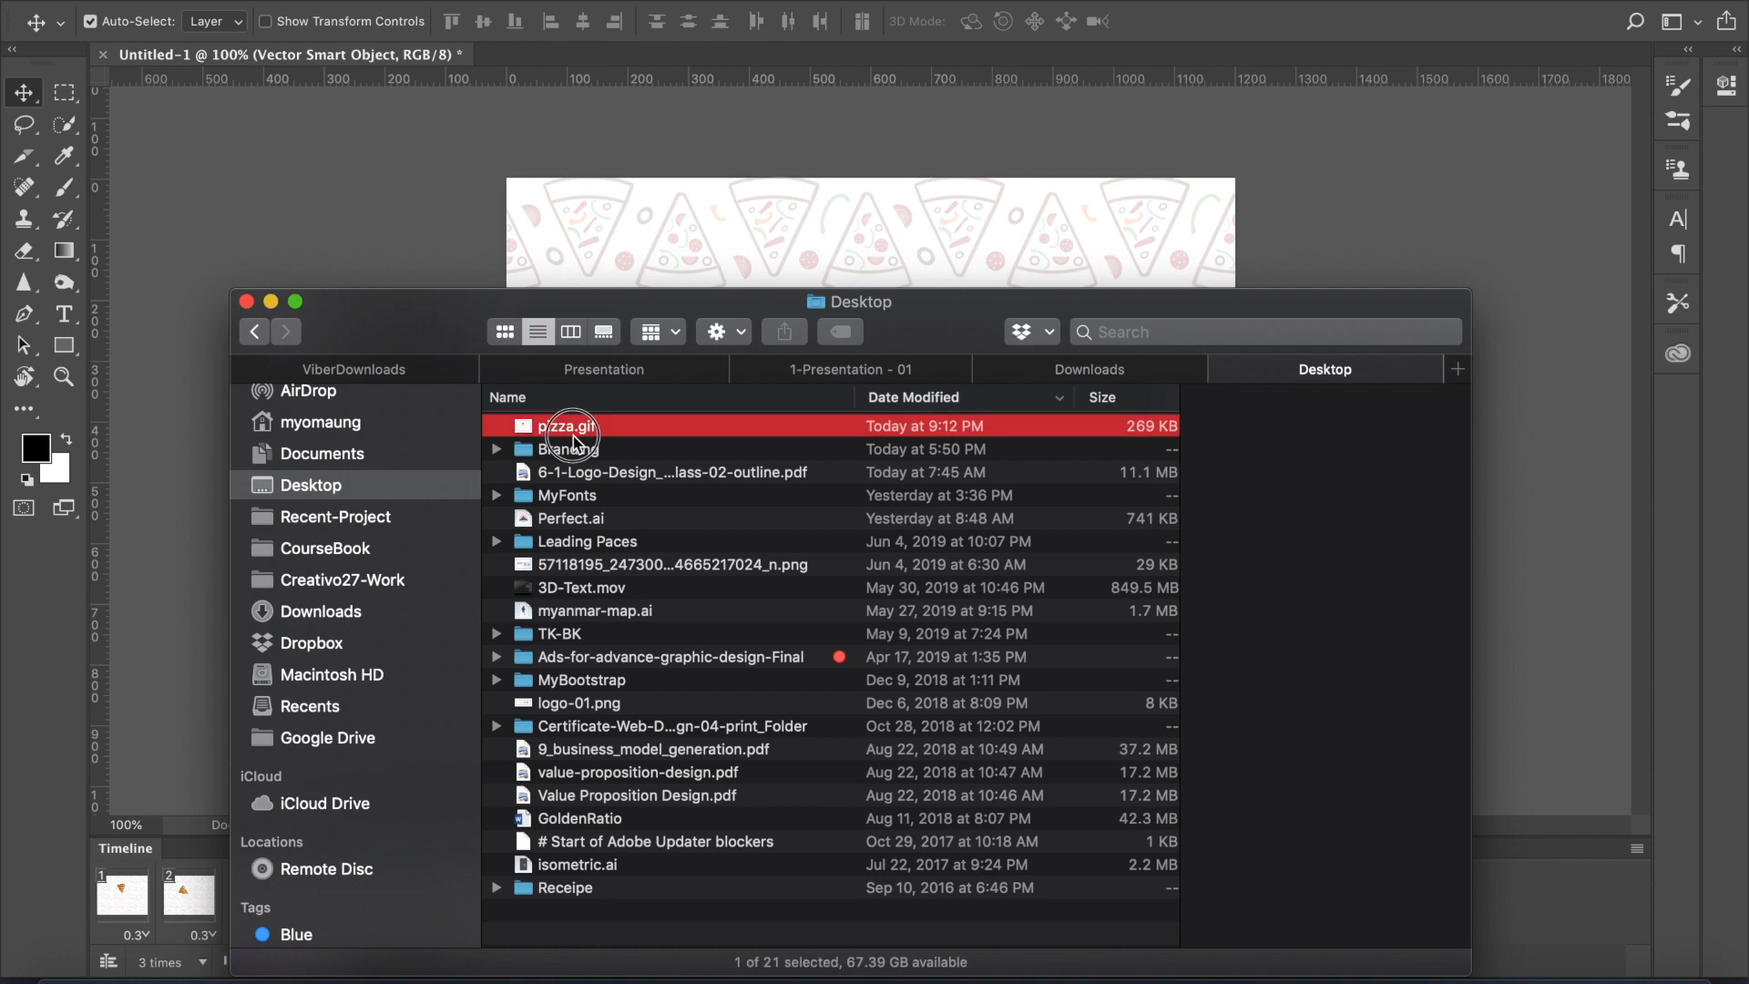
pyautogui.press('space')
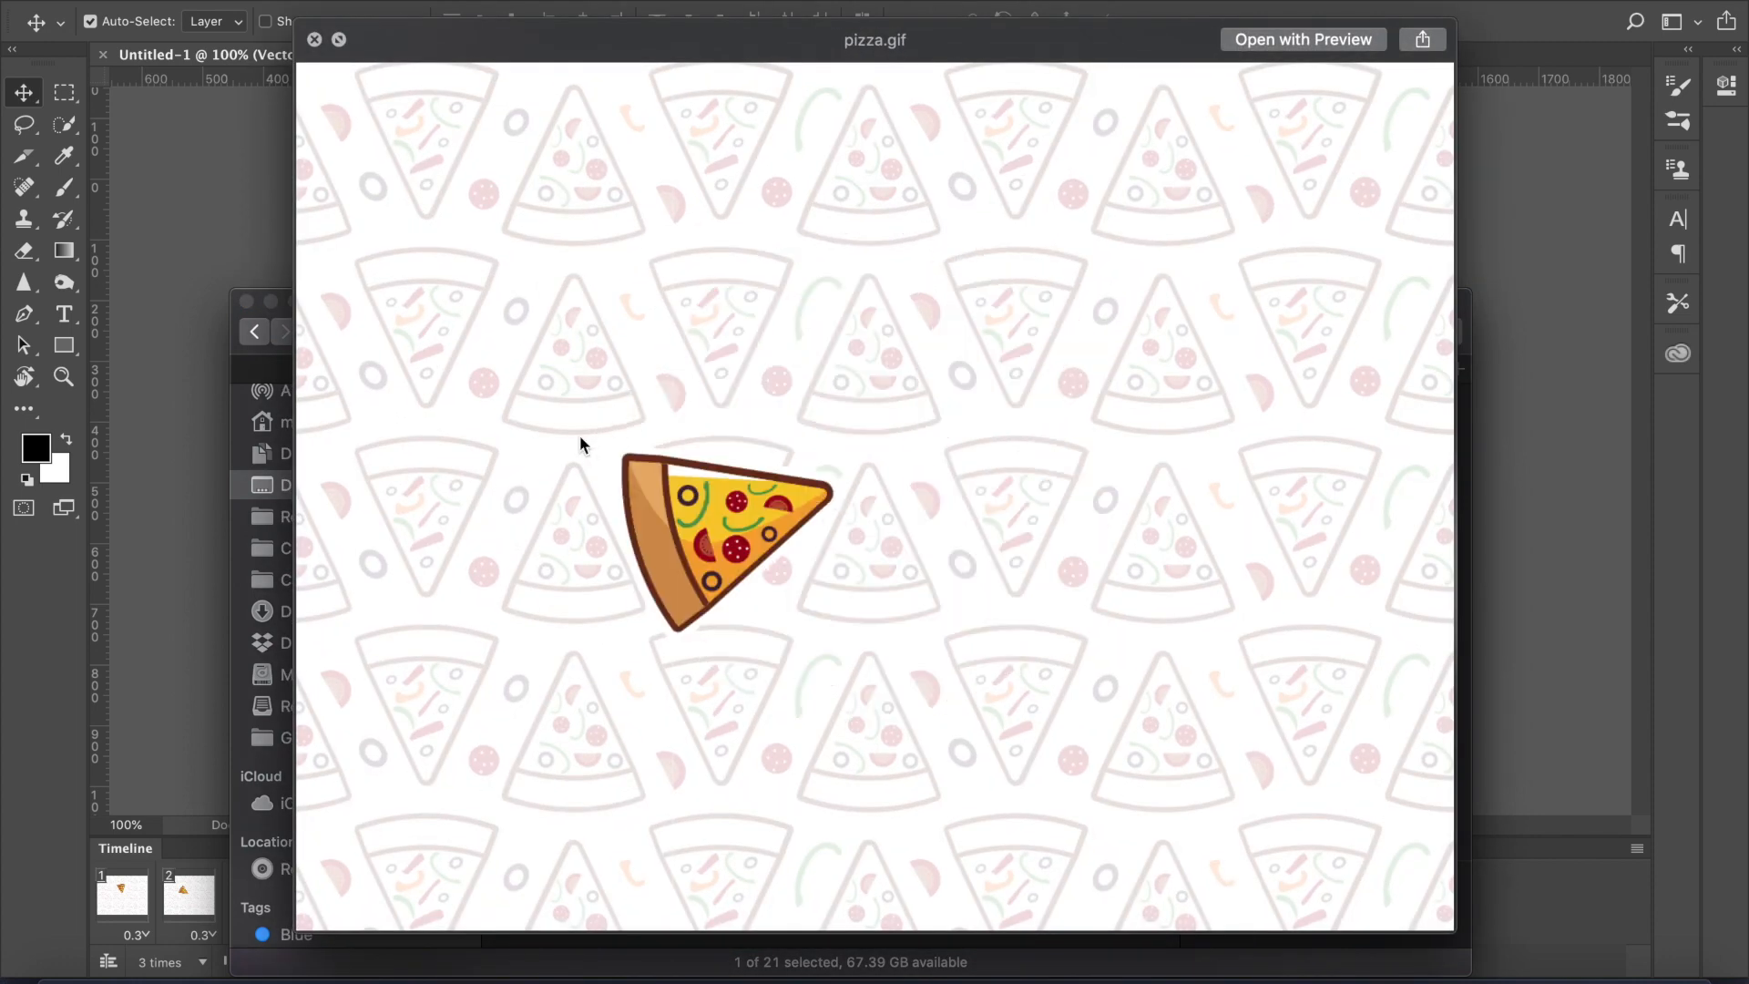
pyautogui.press('space')
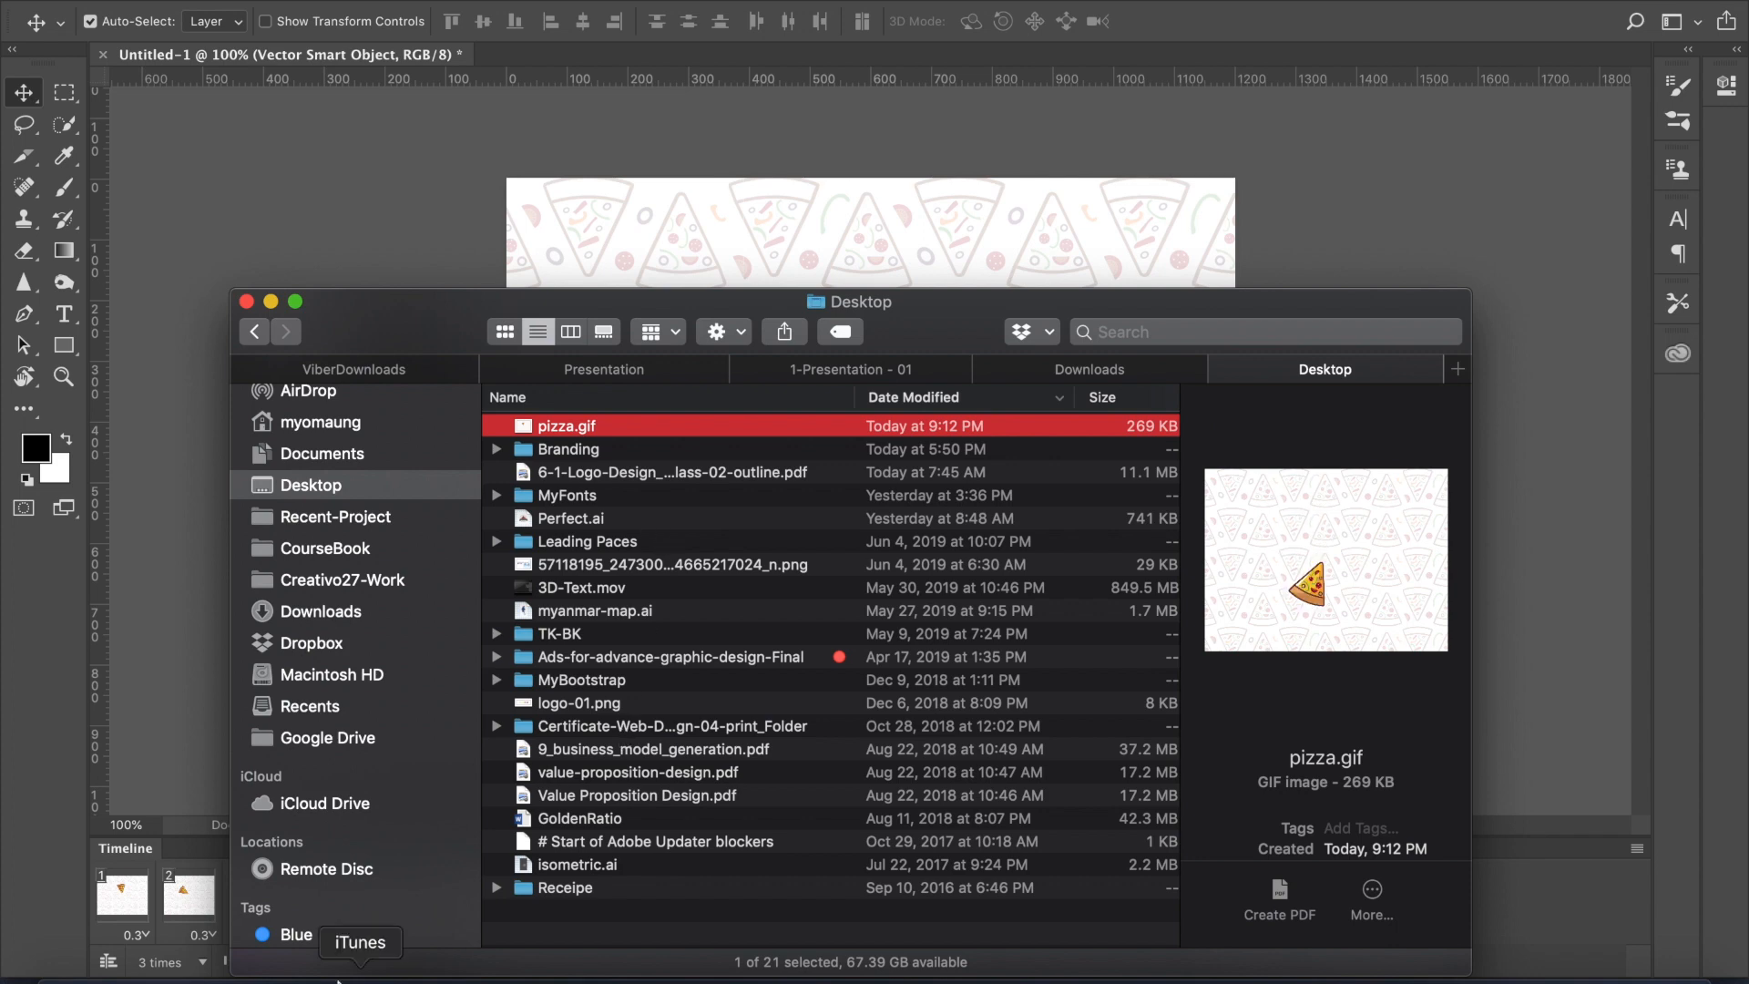
pyautogui.moveTo(569, 426); pyautogui.dragTo(956, 469)
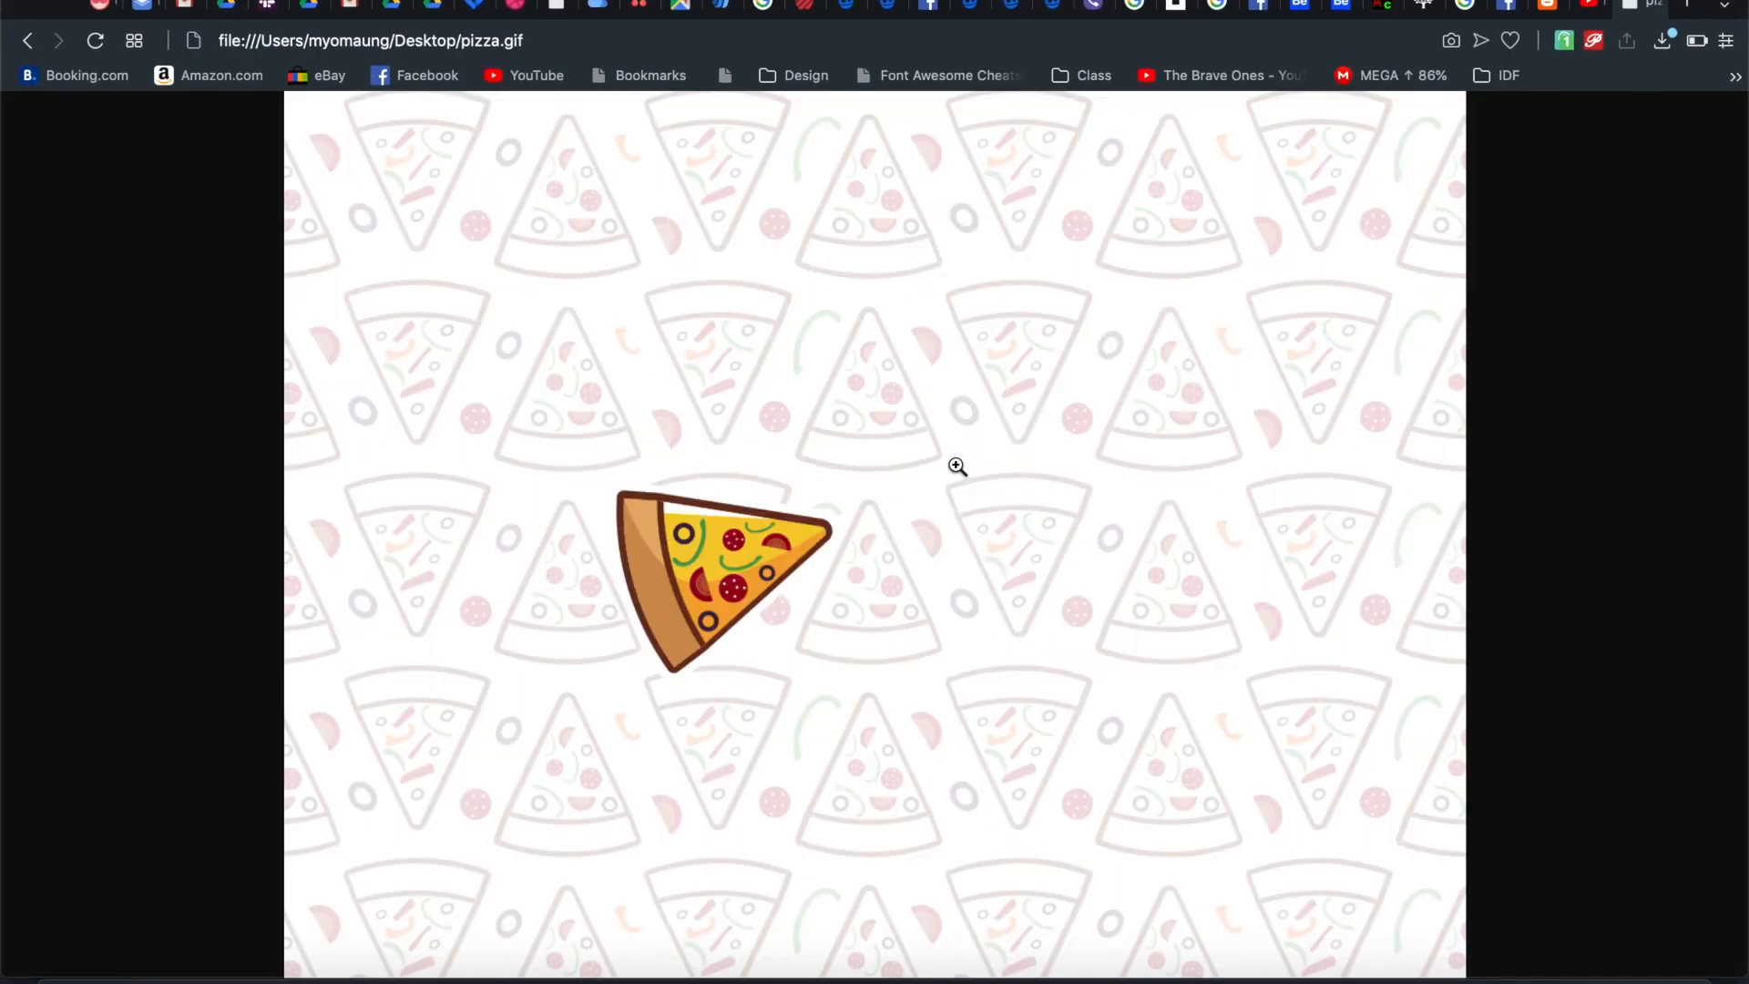